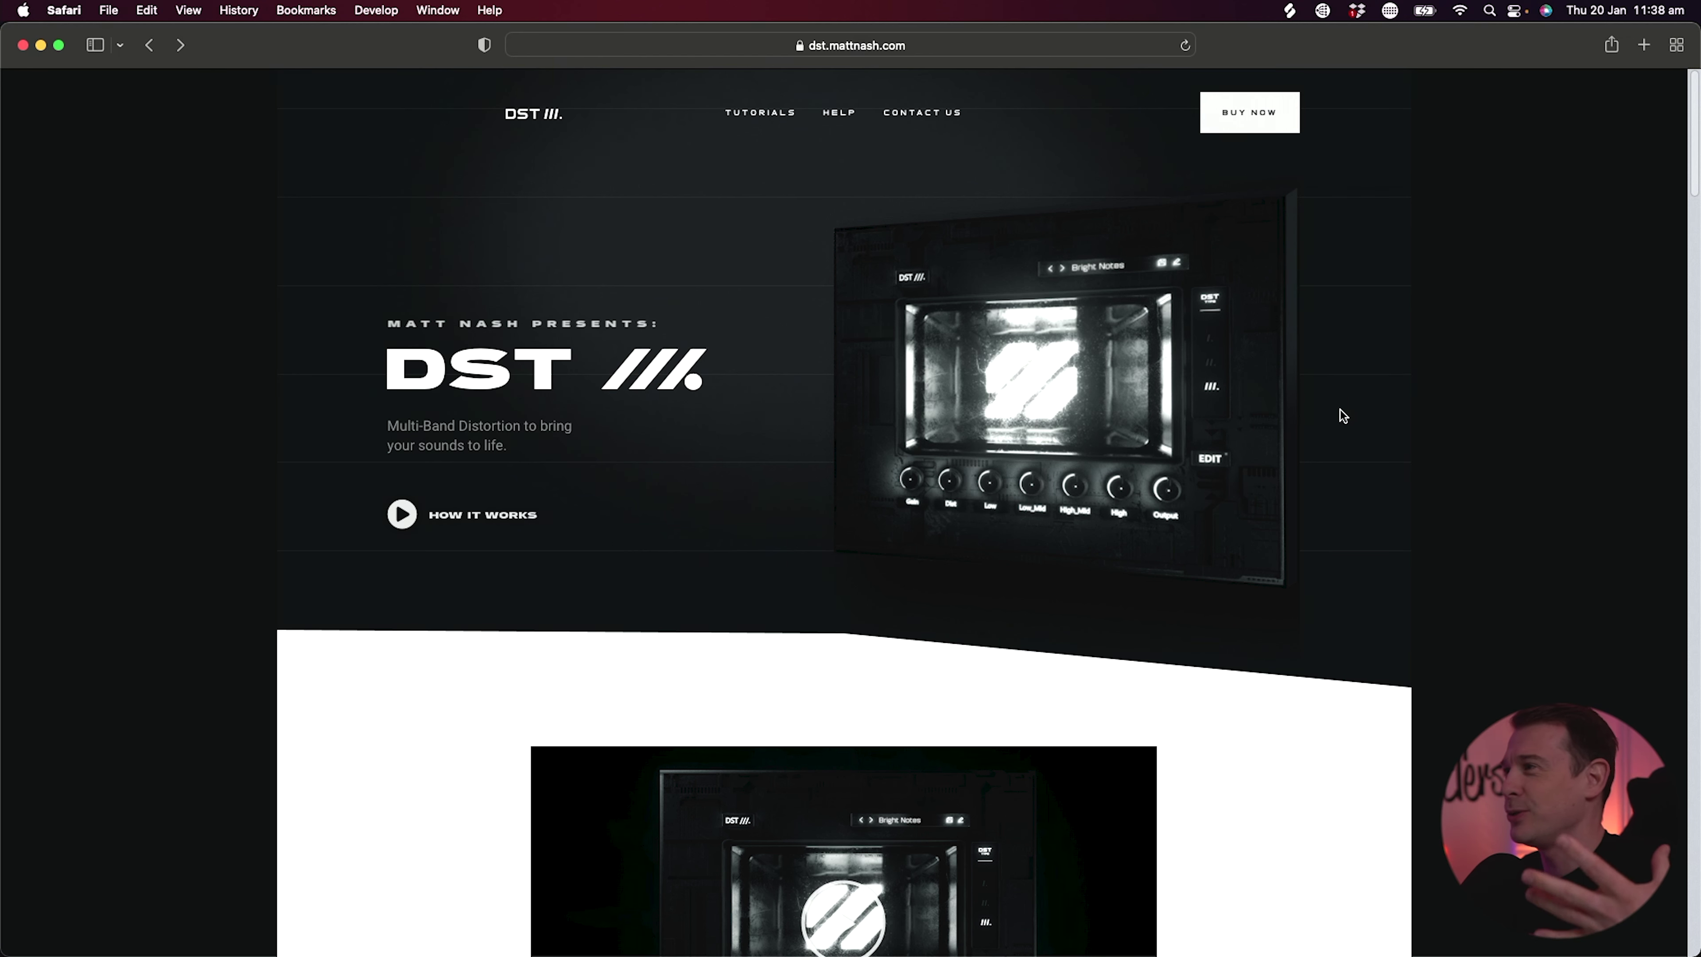
- Look through the DST plug-in's product page, including its price, interface features and distortion modes
{"action": "scroll", "coordinate": [1407, 454], "scroll_direction": "down", "scroll_amount": 15}
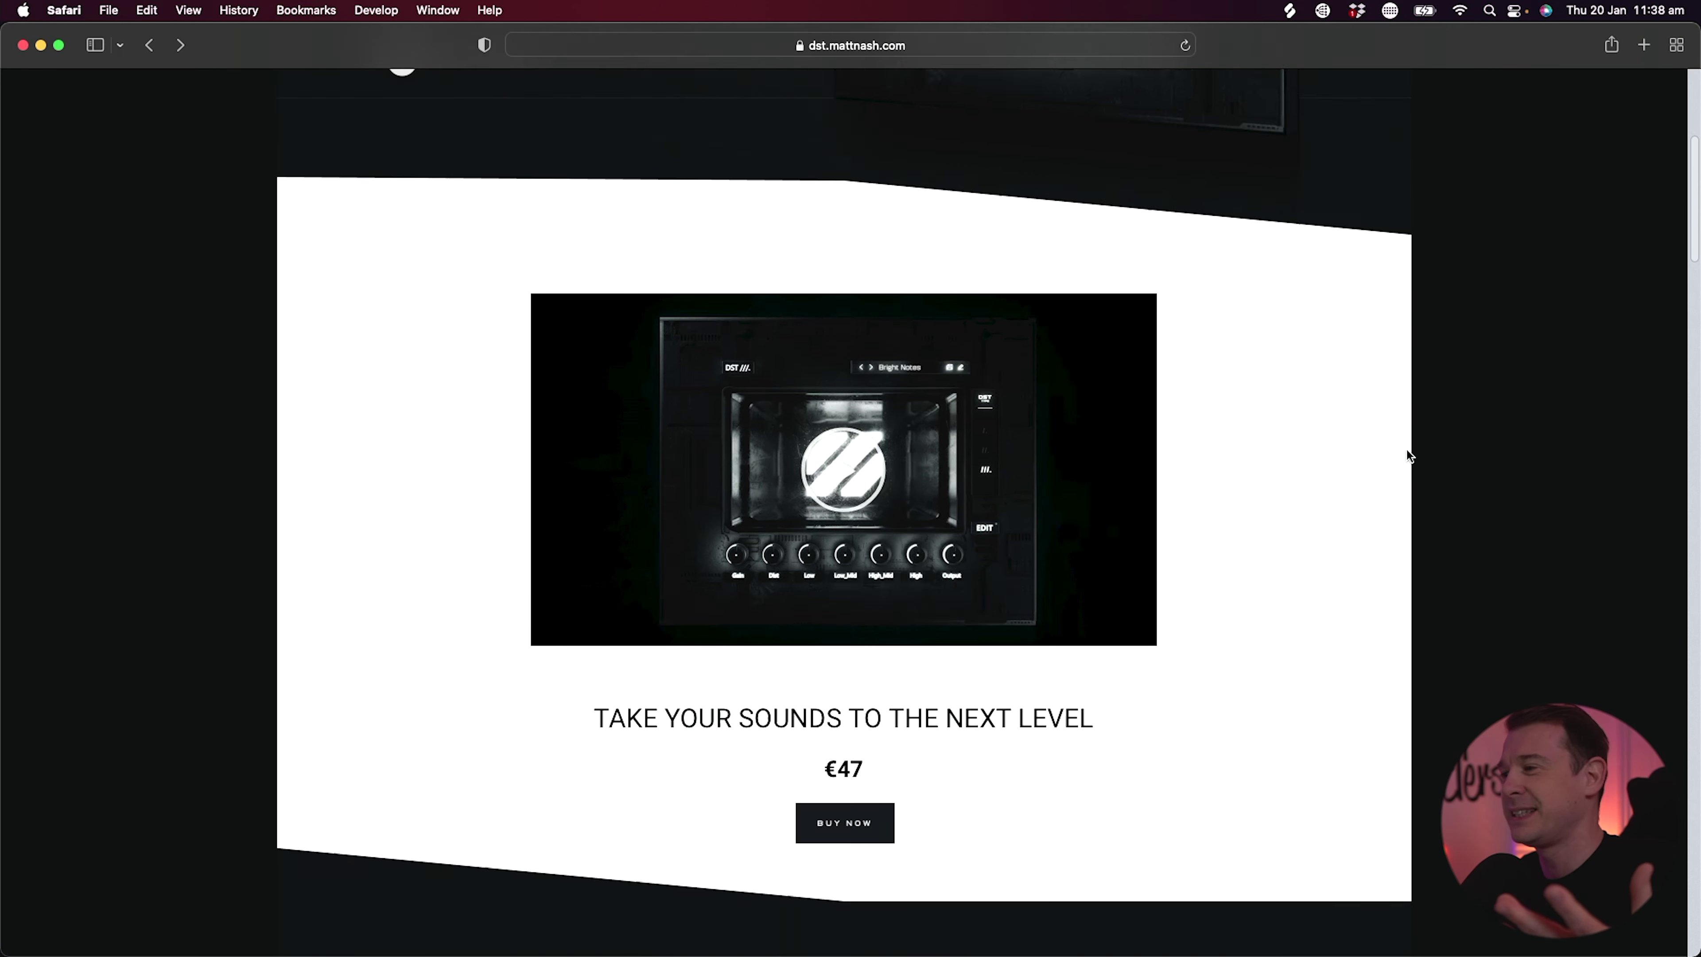
{"action": "scroll", "coordinate": [1408, 454], "scroll_direction": "down", "scroll_amount": 8}
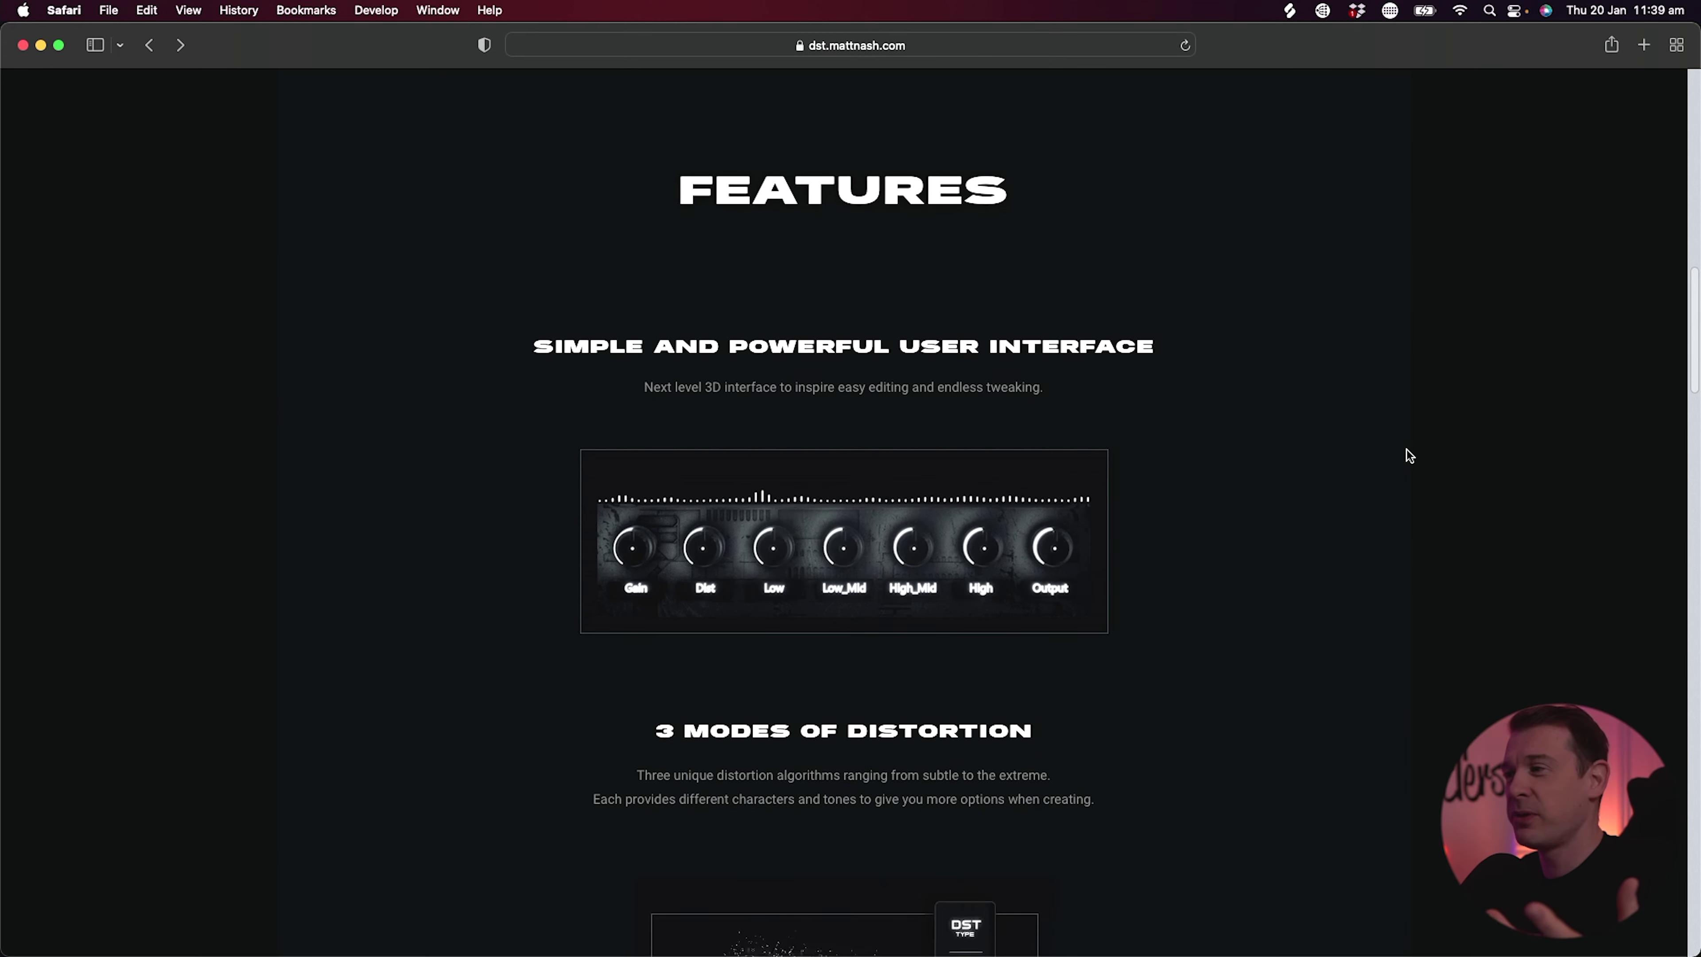
{"action": "scroll", "coordinate": [1407, 451], "scroll_direction": "down", "scroll_amount": 10}
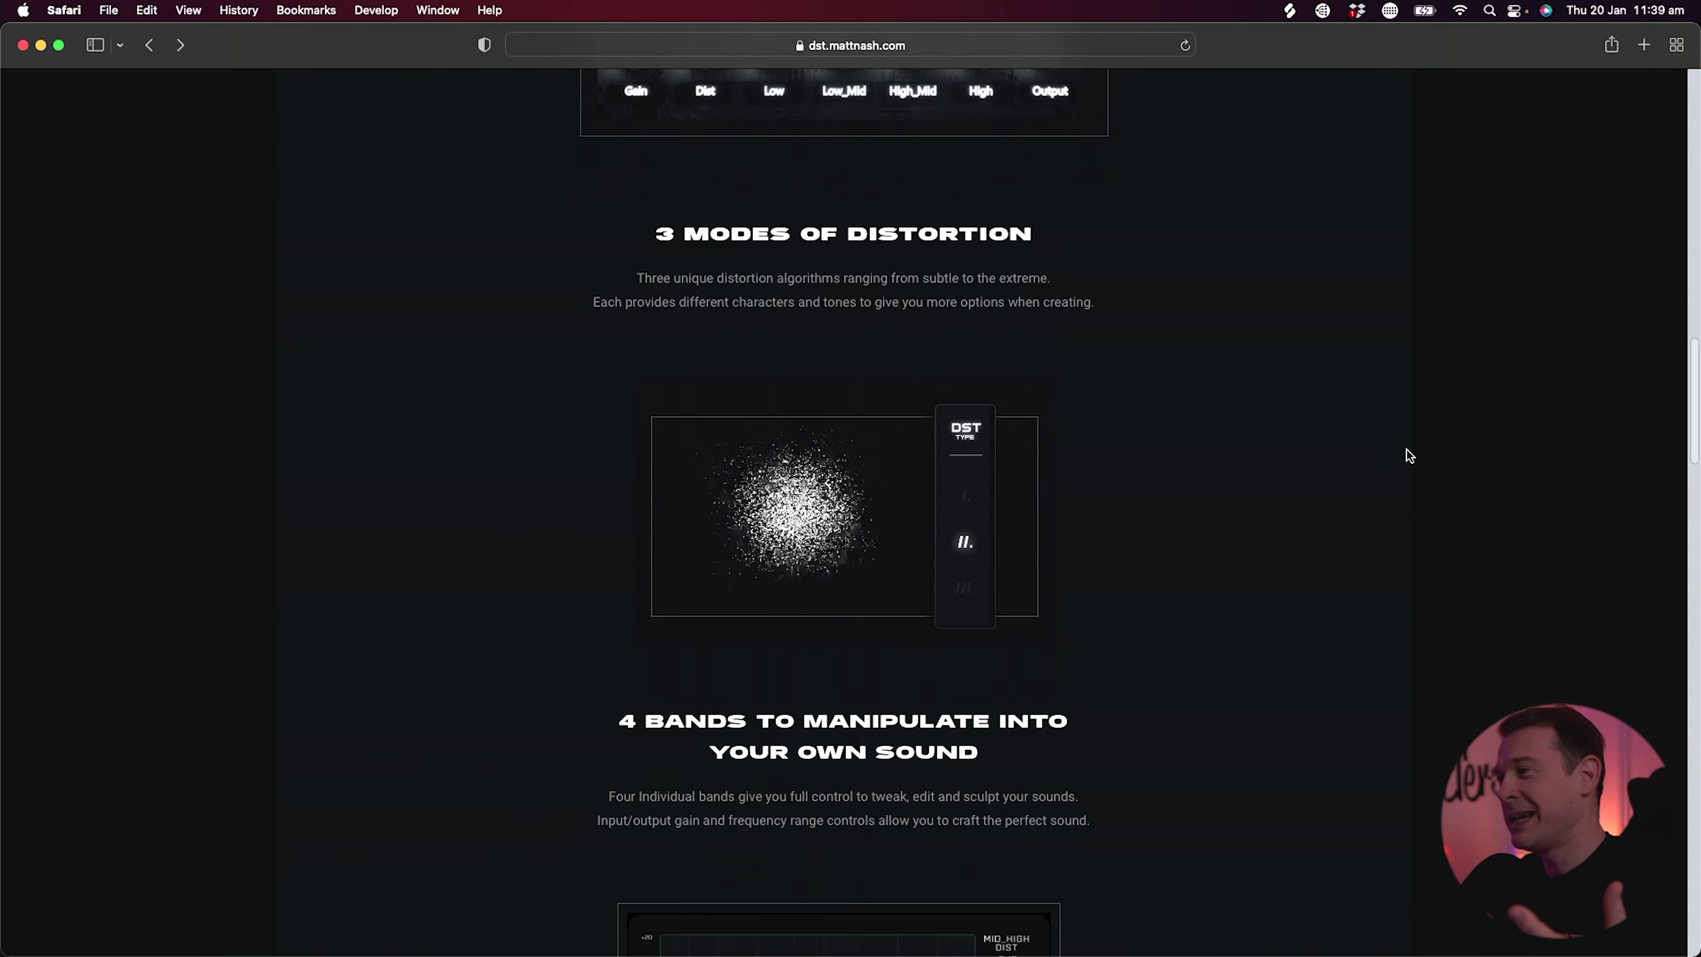
{"action": "scroll", "coordinate": [1407, 450], "scroll_direction": "down", "scroll_amount": 5}
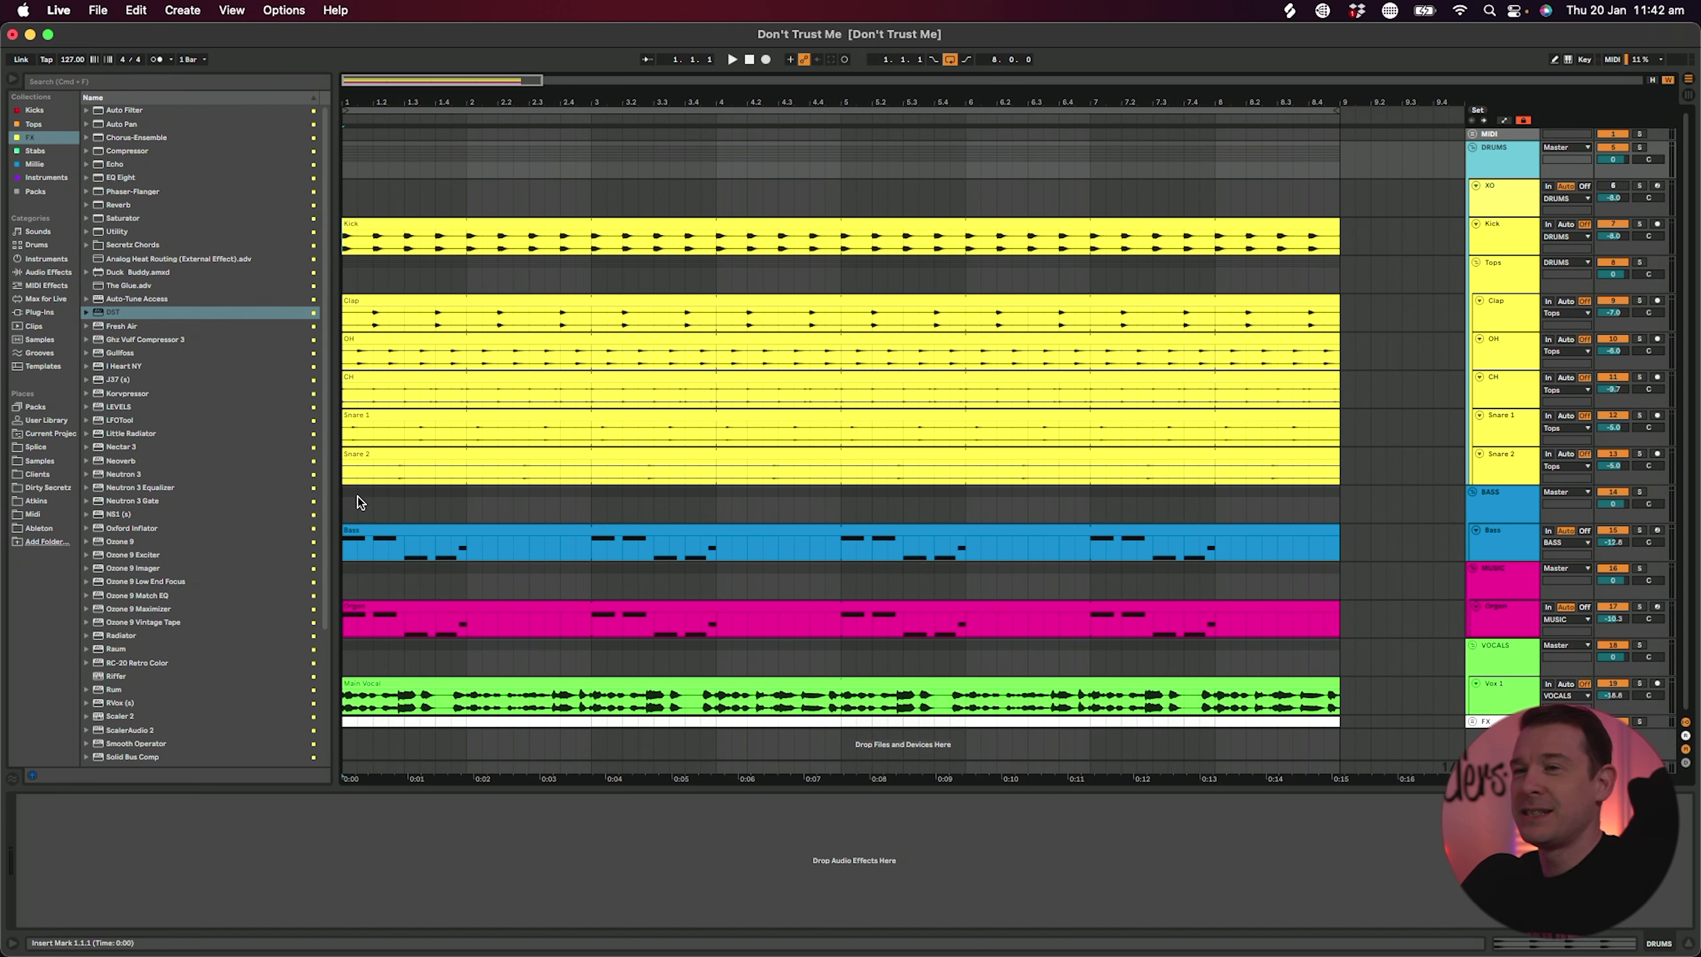
- Switch to Ableton Live, play the full arrangement, and solo the DRUMS group for playback
{"action": "key", "text": "space"}
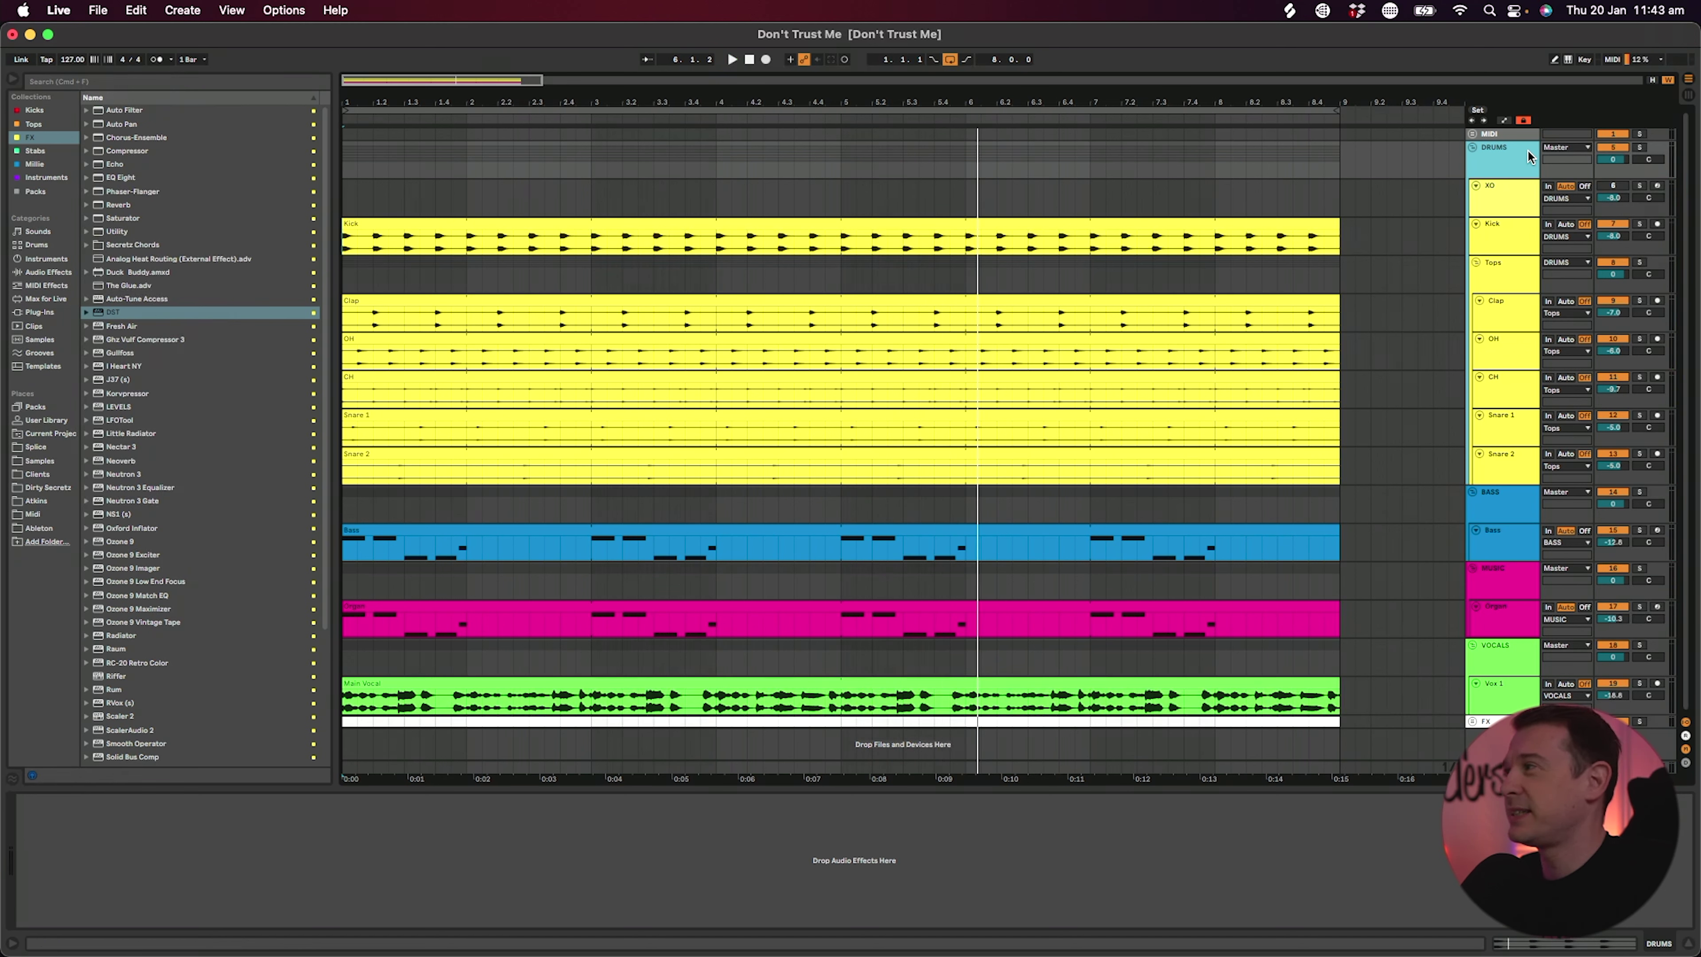
{"action": "left_click", "coordinate": [1640, 146]}
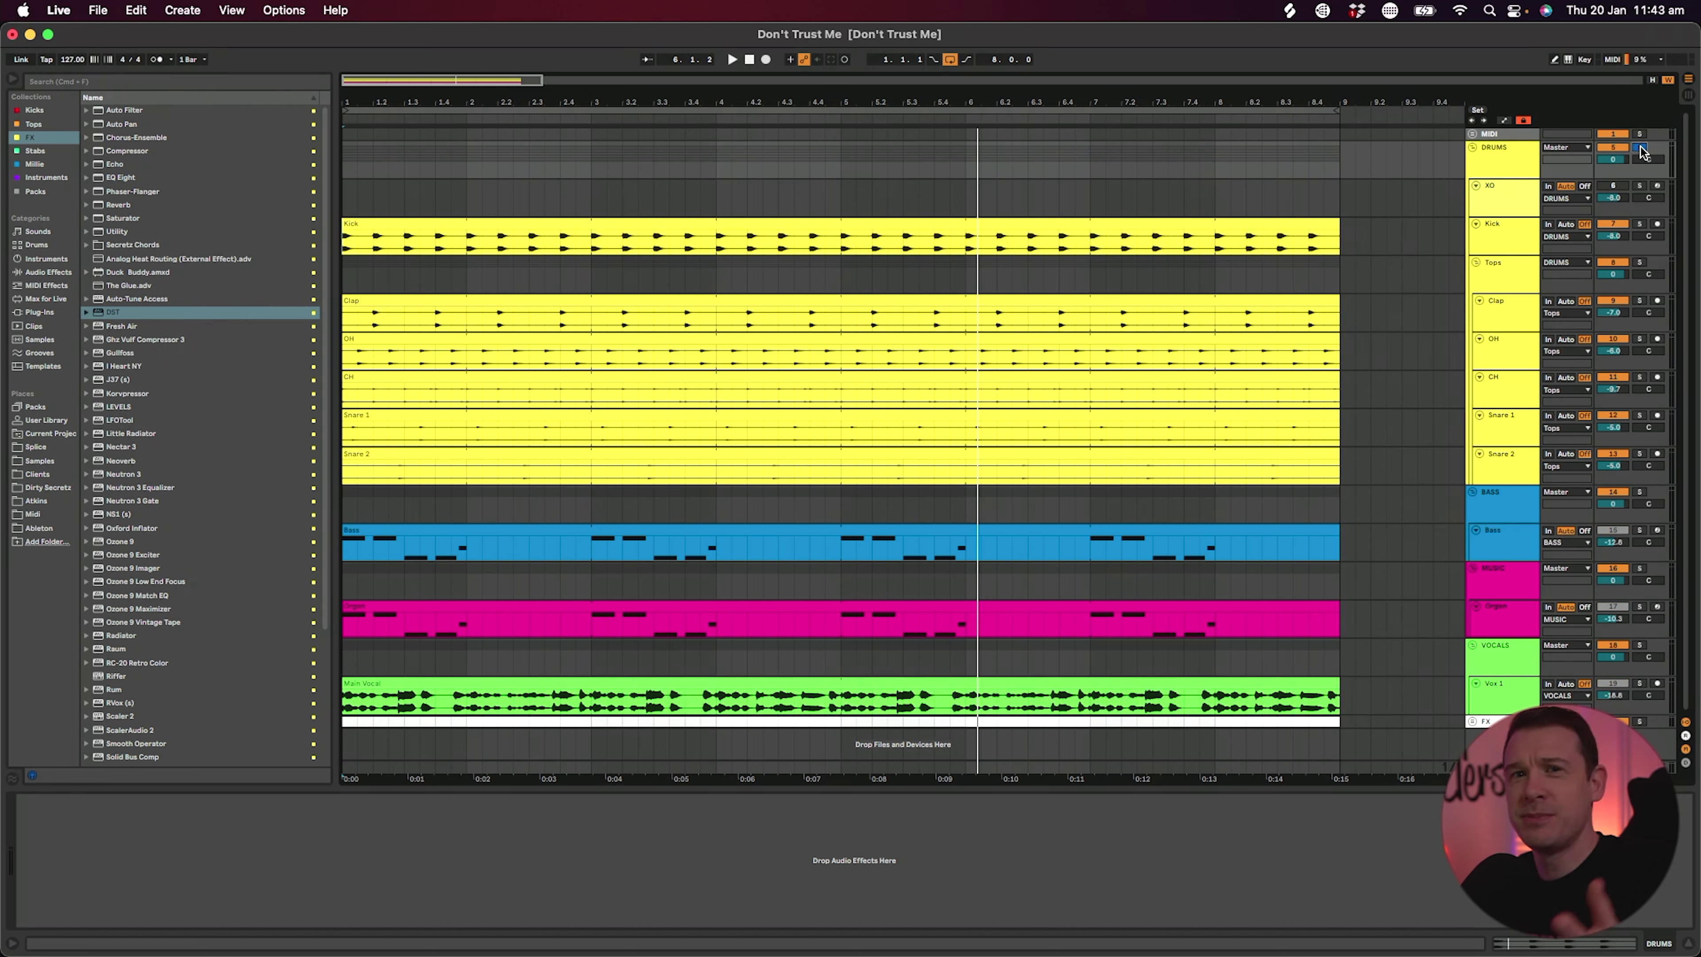
{"action": "key", "text": "space"}
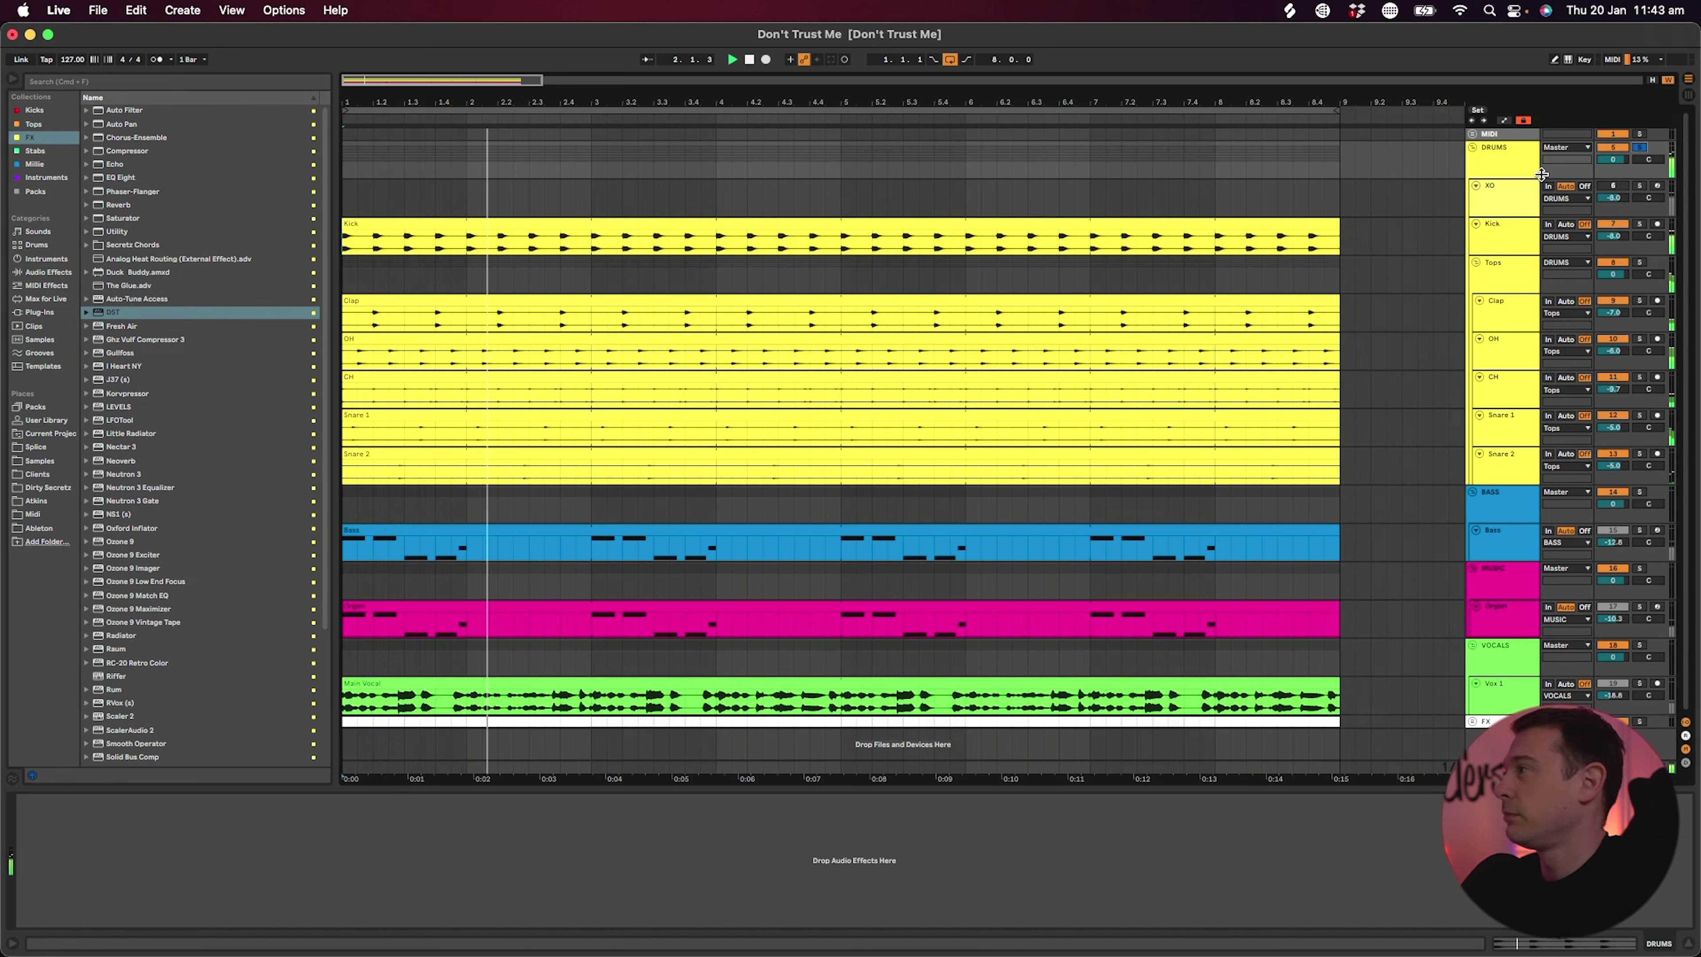
- Load the DST plug-in onto the DRUMS group
{"action": "left_click", "coordinate": [1516, 157]}
{"action": "left_click_drag", "start_coordinate": [108, 318], "coordinate": [214, 828]}
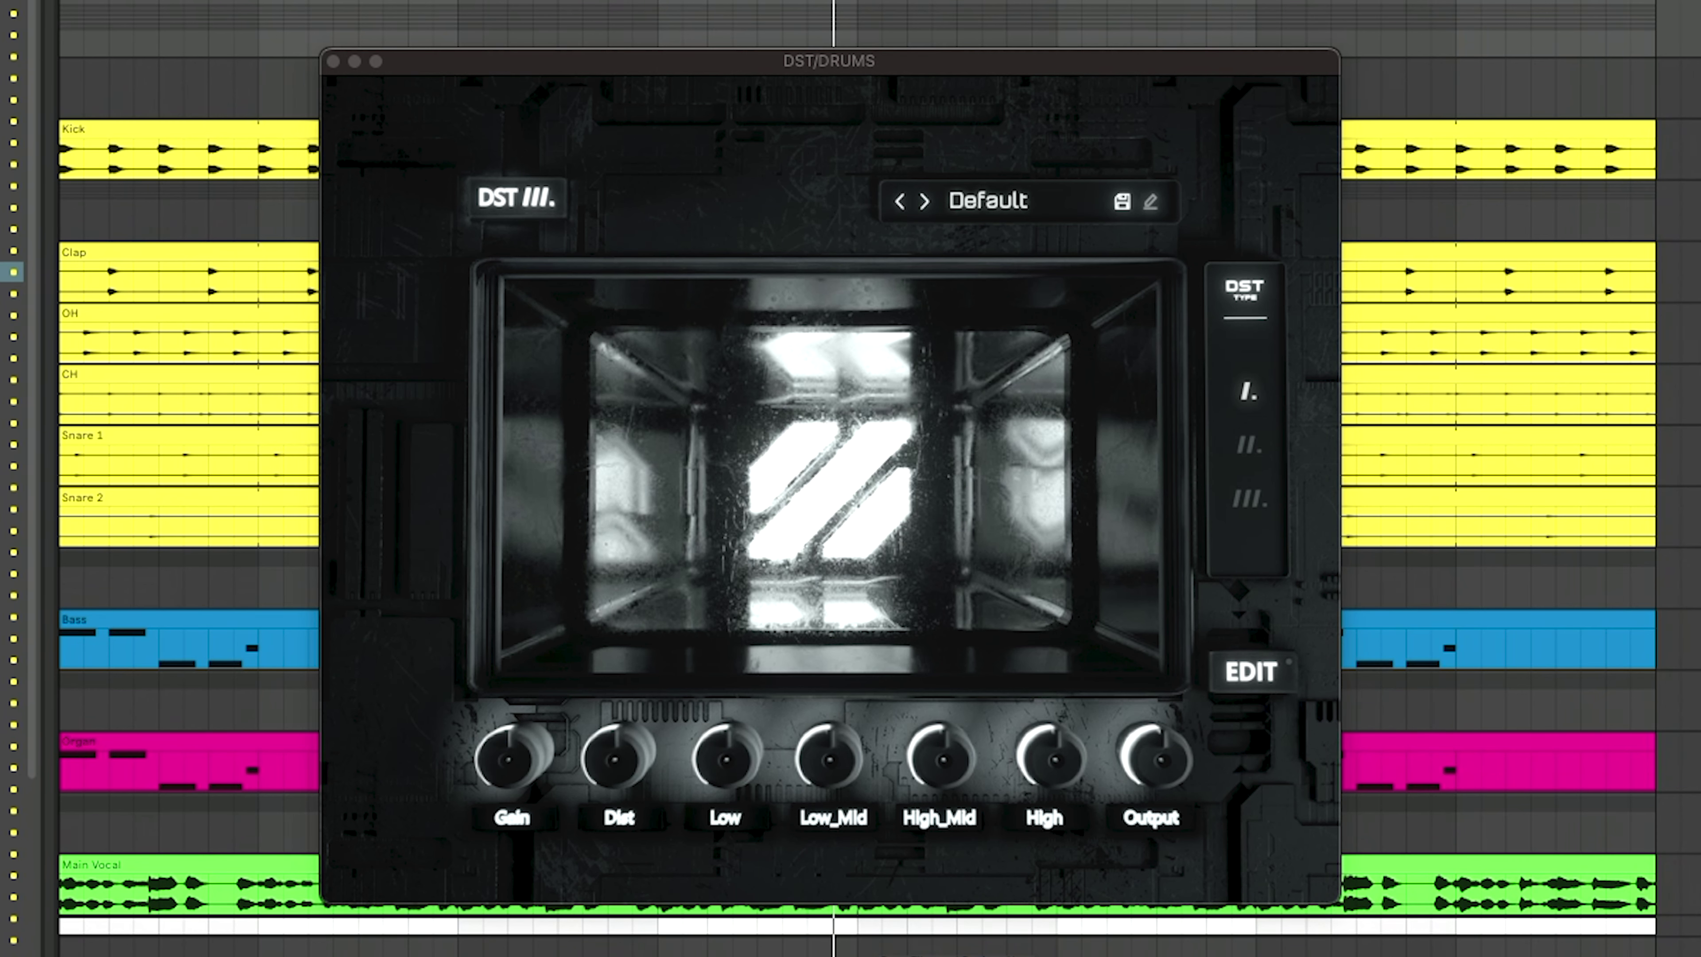
{"action": "key", "text": "space"}
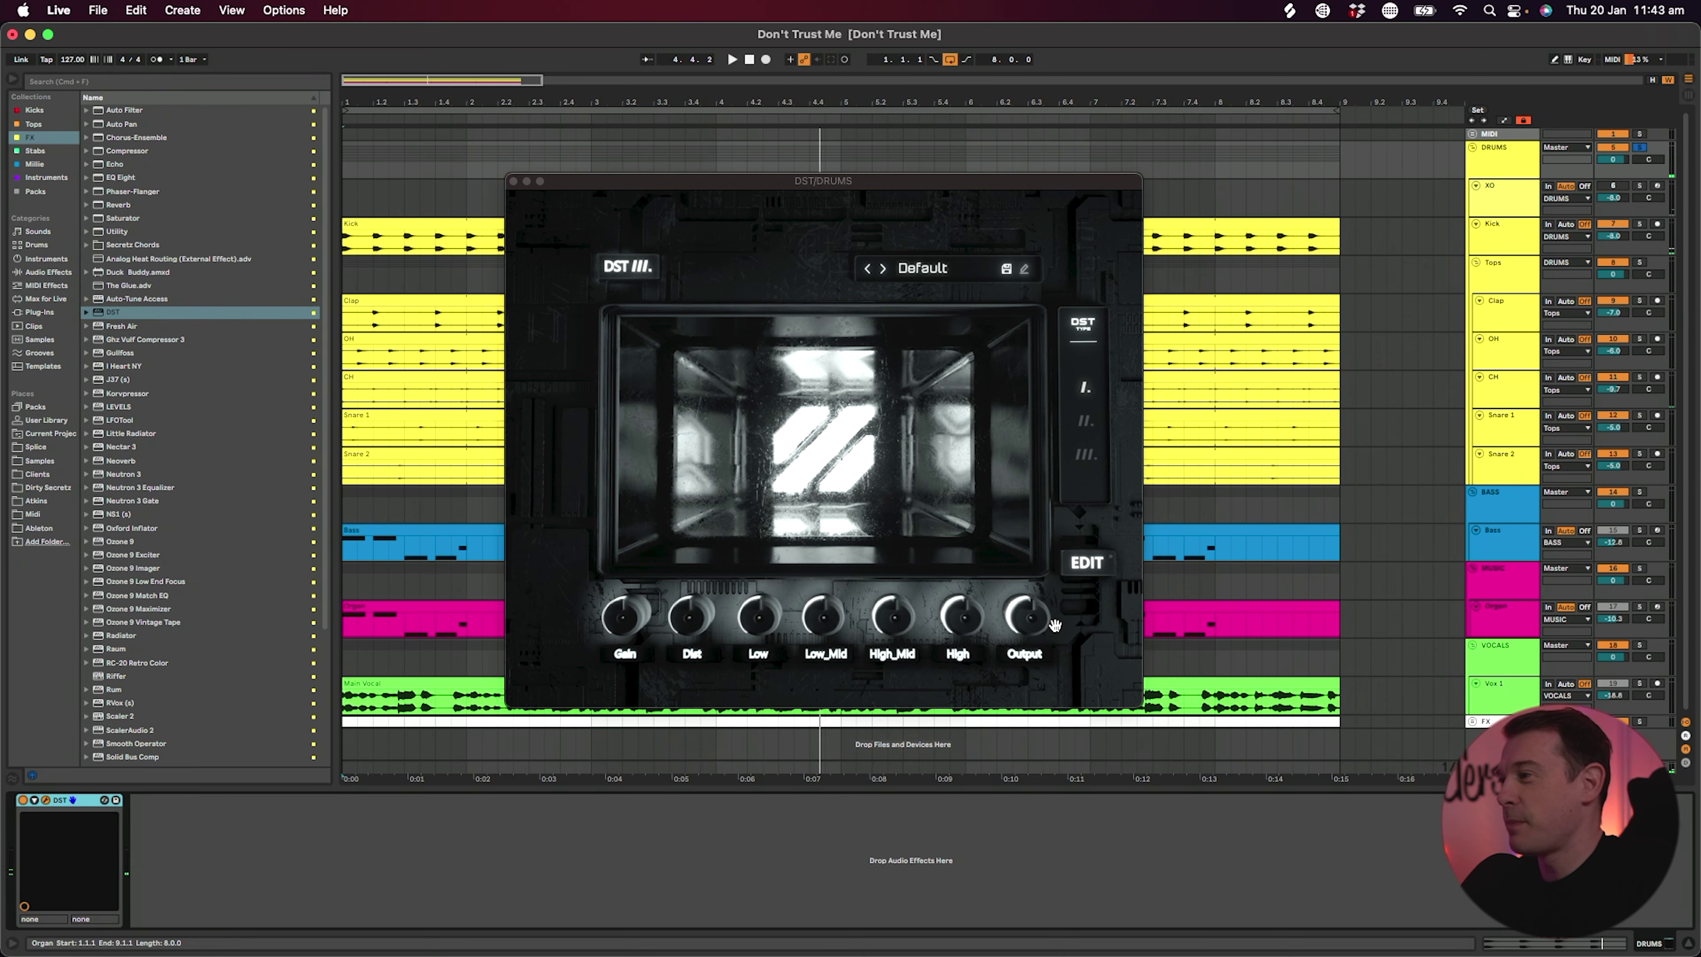
- Adjust DST's output level and compare the soloed drums with the device off and on
{"action": "left_click", "coordinate": [1035, 617]}
{"action": "key", "text": "space"}
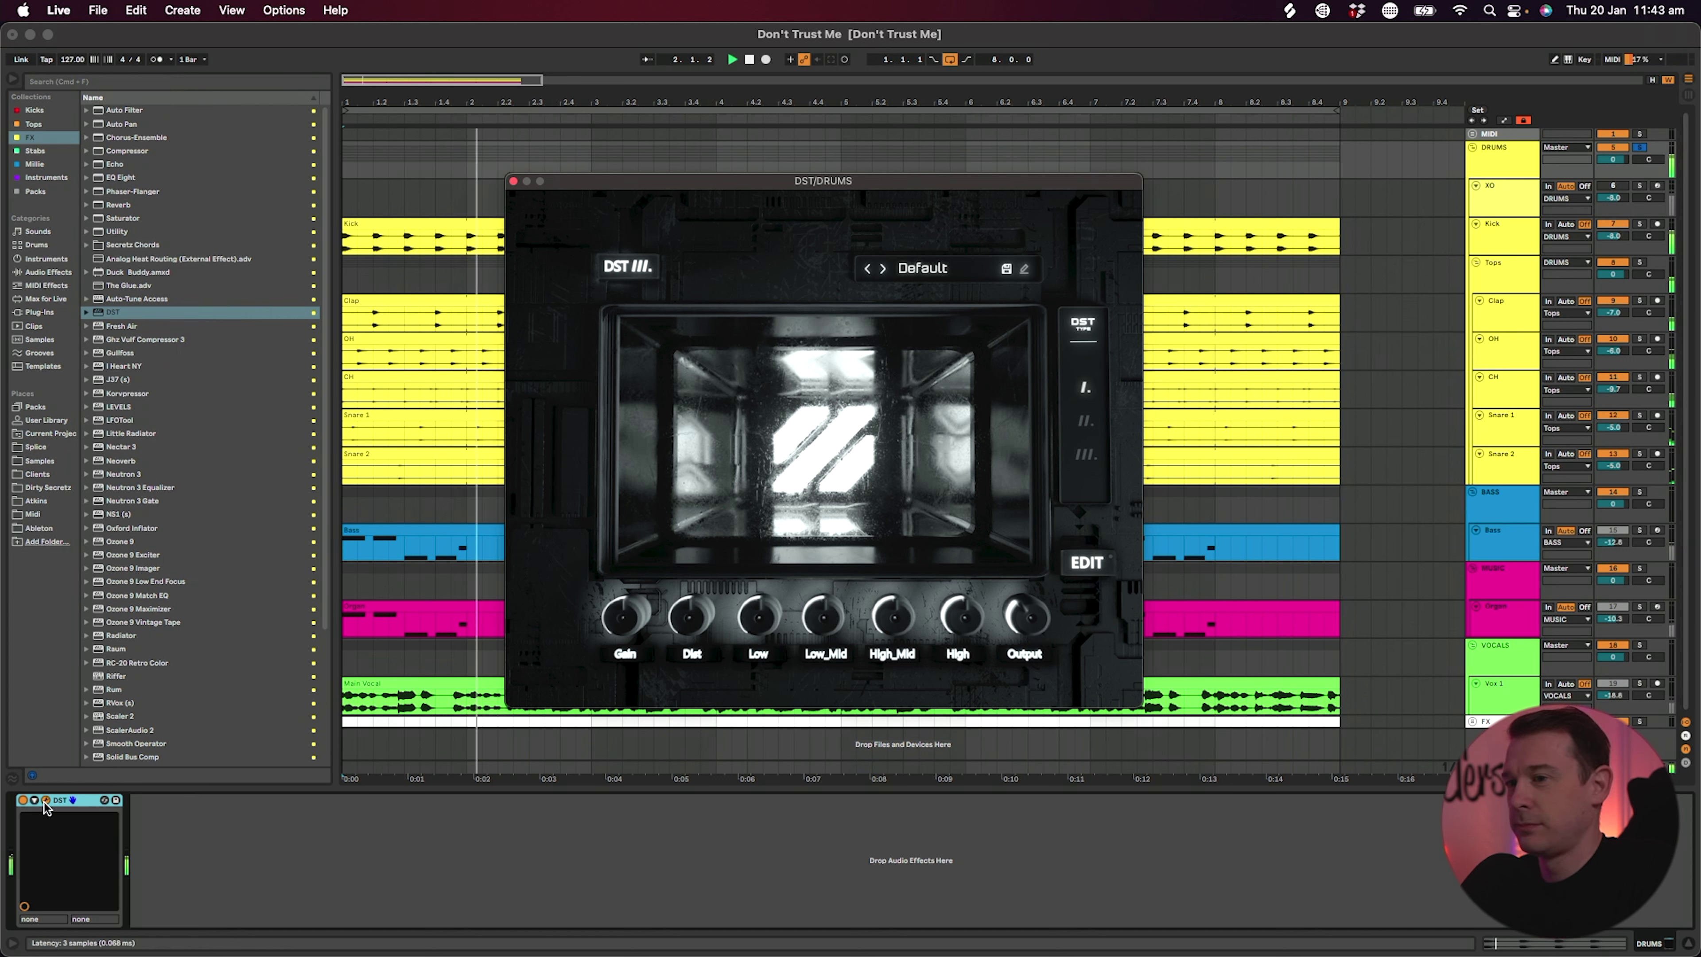
{"action": "left_click", "coordinate": [23, 802]}
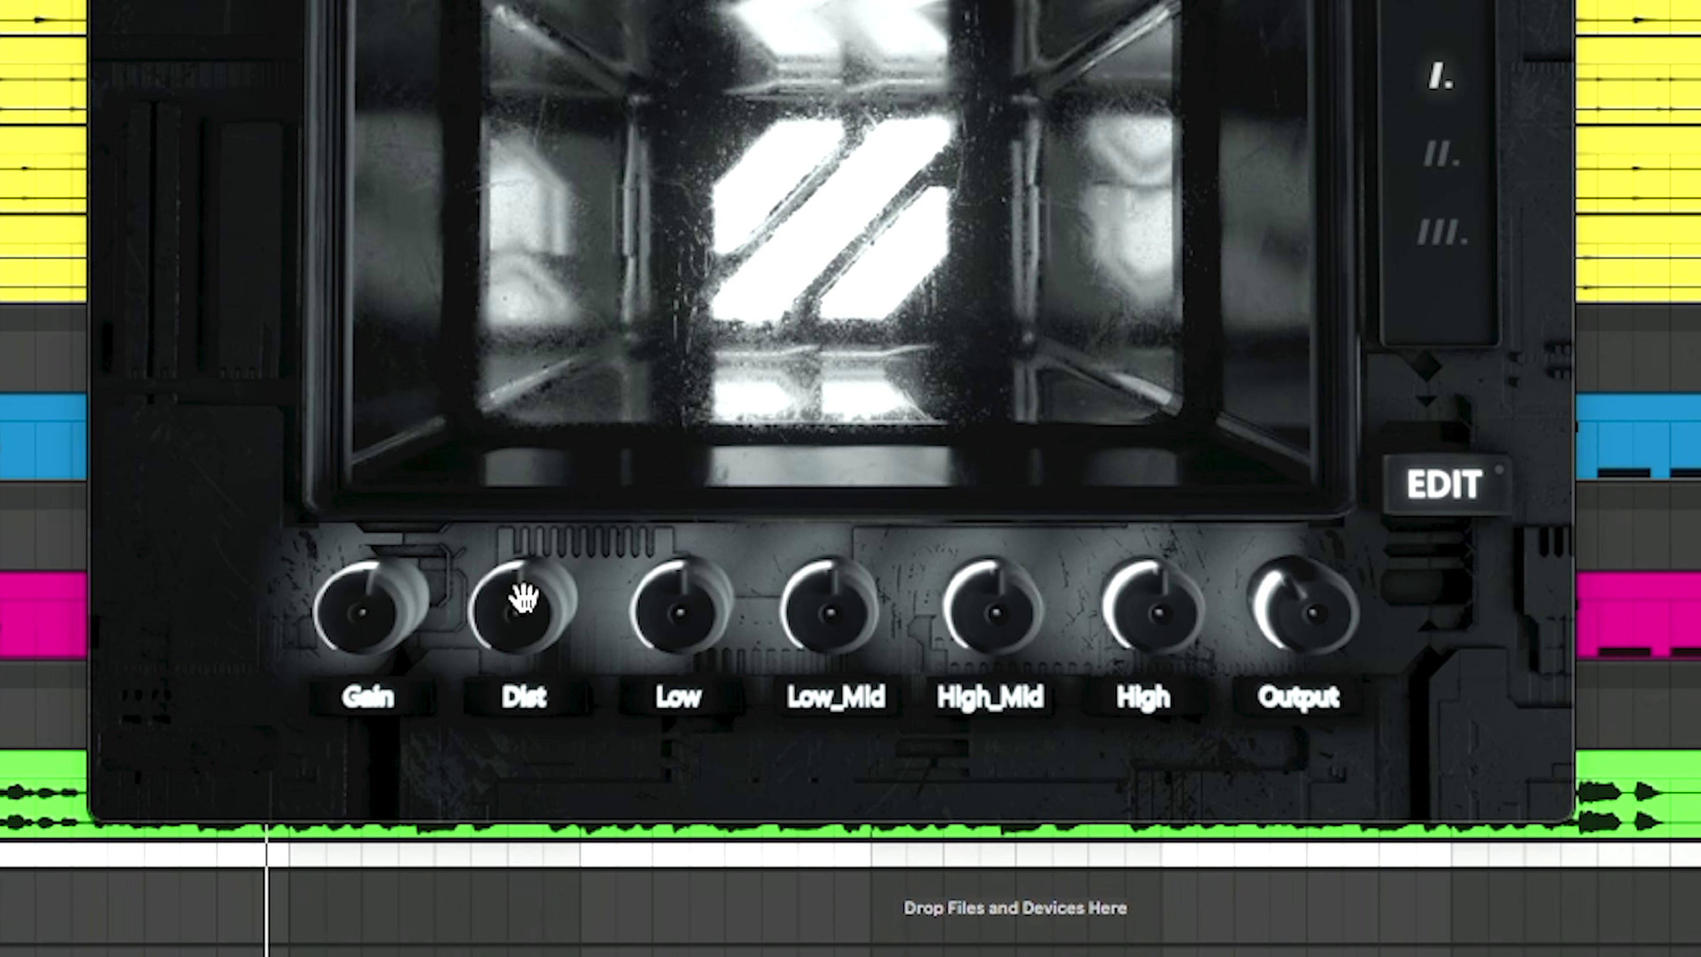
- Raise DST's distortion amount to about 72% and audition types I, II and III, settling on type II
{"action": "left_click_drag", "start_coordinate": [525, 598], "coordinate": [517, 306]}
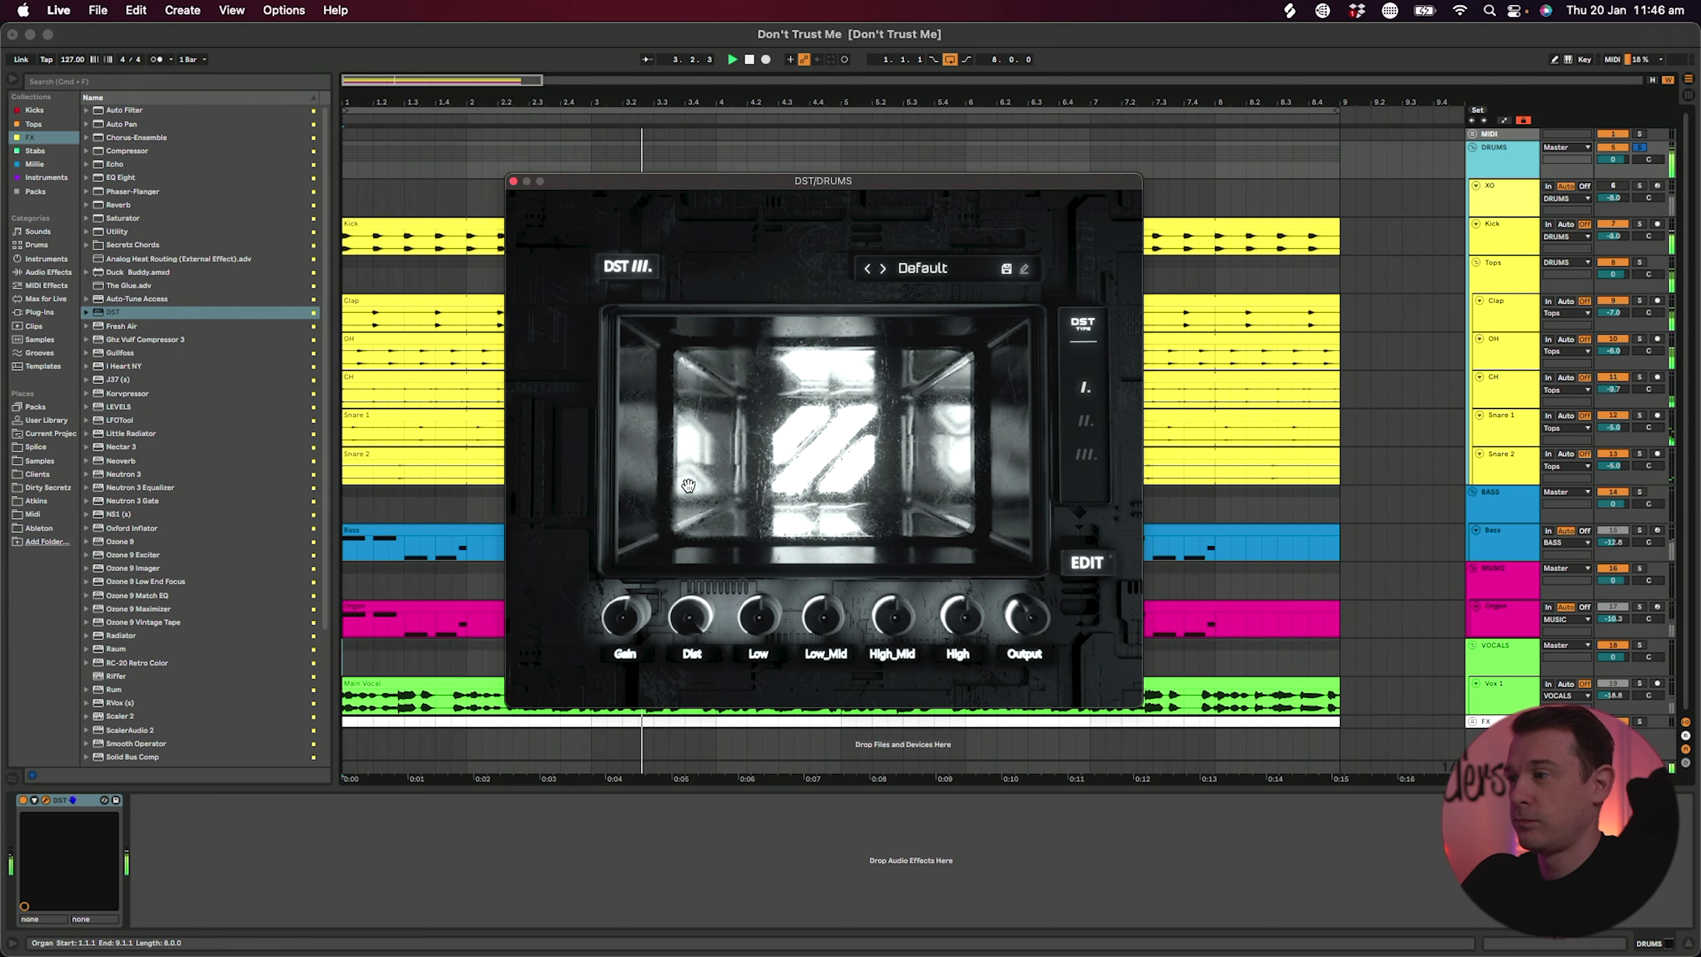
{"action": "left_click_drag", "start_coordinate": [688, 484], "coordinate": [684, 558]}
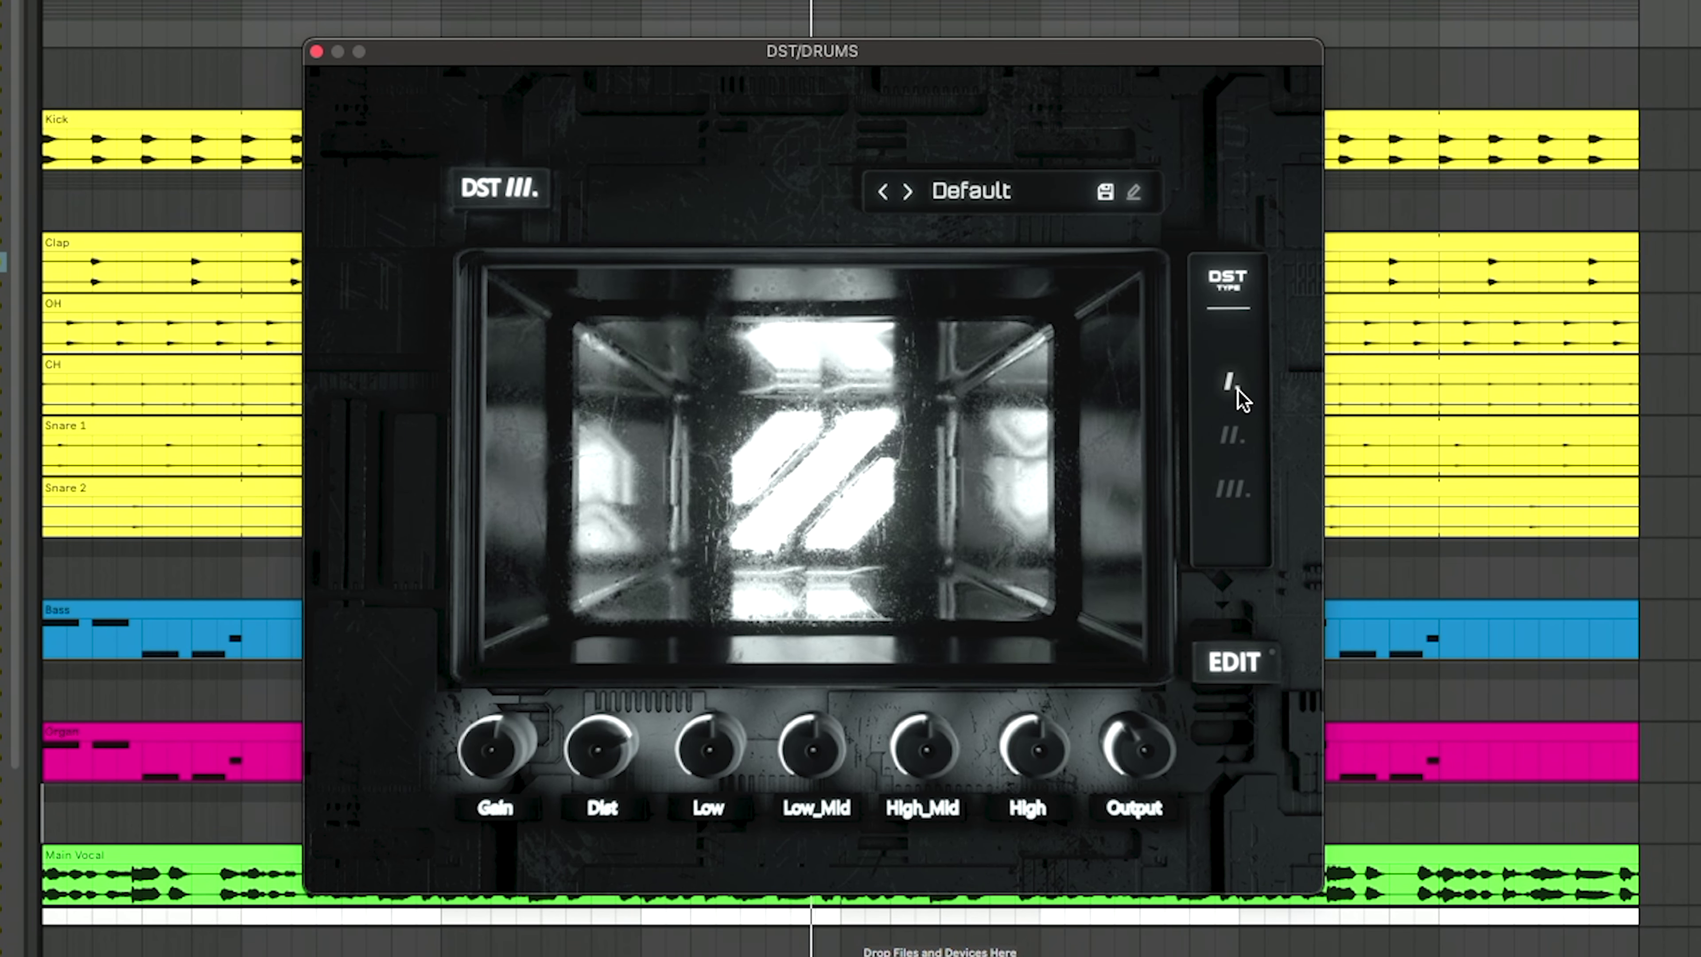
{"action": "left_click", "coordinate": [1236, 432]}
{"action": "left_click", "coordinate": [1234, 489]}
{"action": "left_click", "coordinate": [1234, 436]}
{"action": "left_click", "coordinate": [1232, 382]}
{"action": "key", "text": "space"}
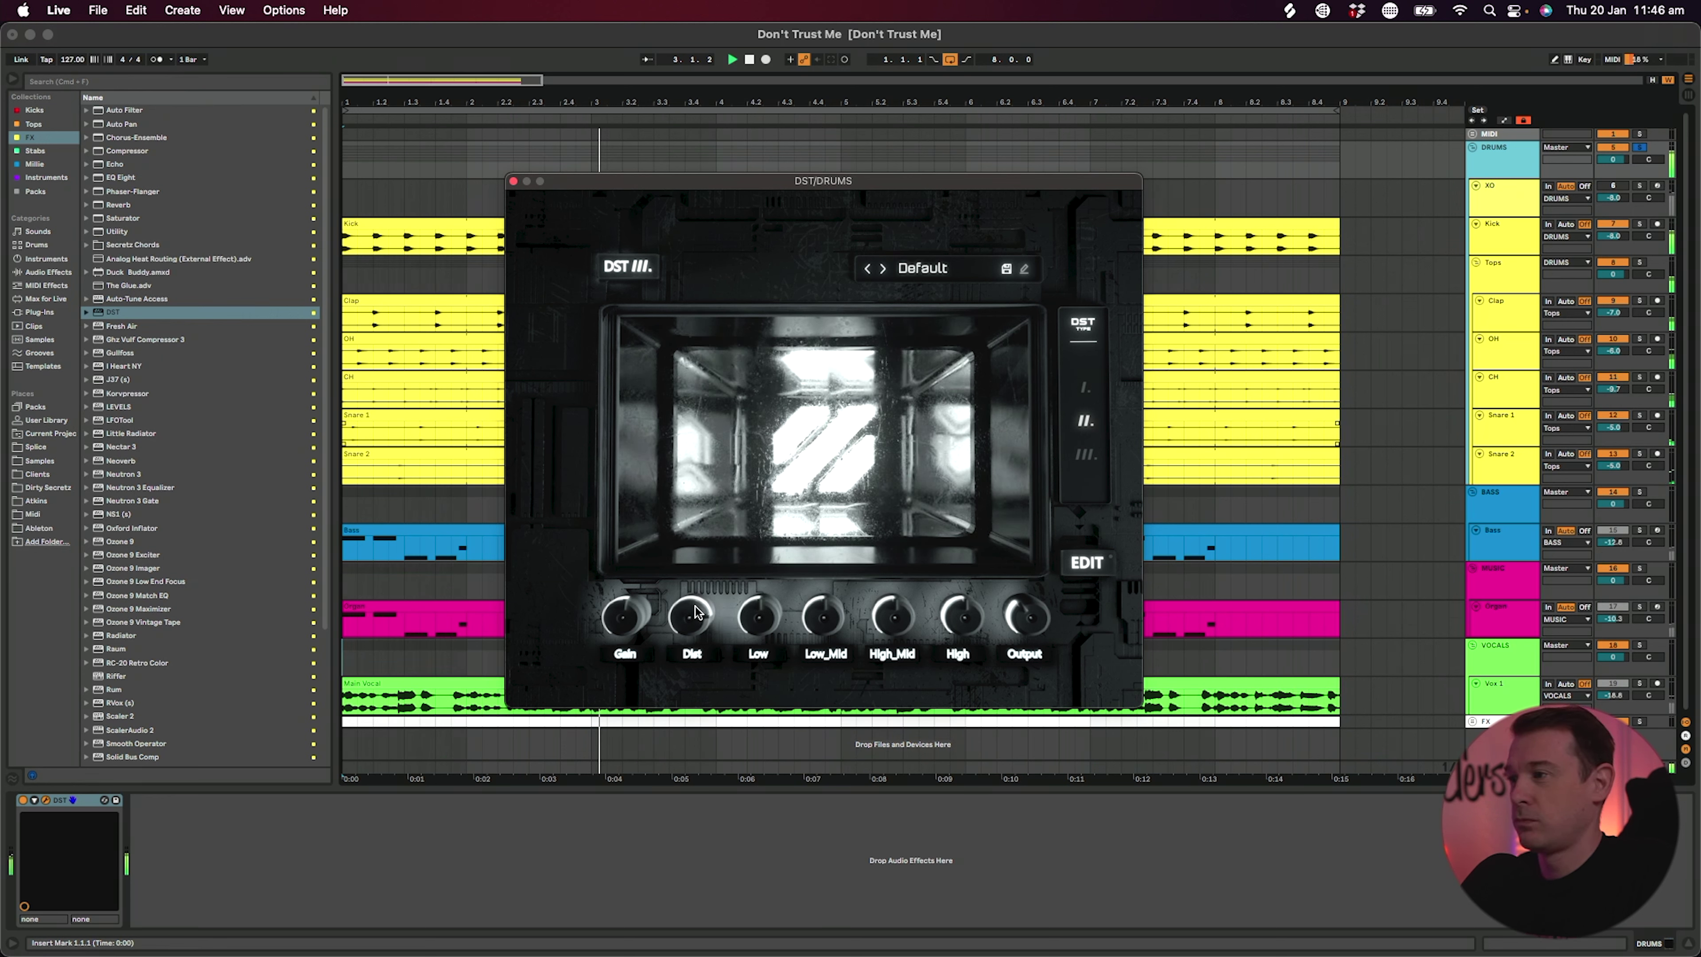
{"action": "left_click", "coordinate": [1084, 389]}
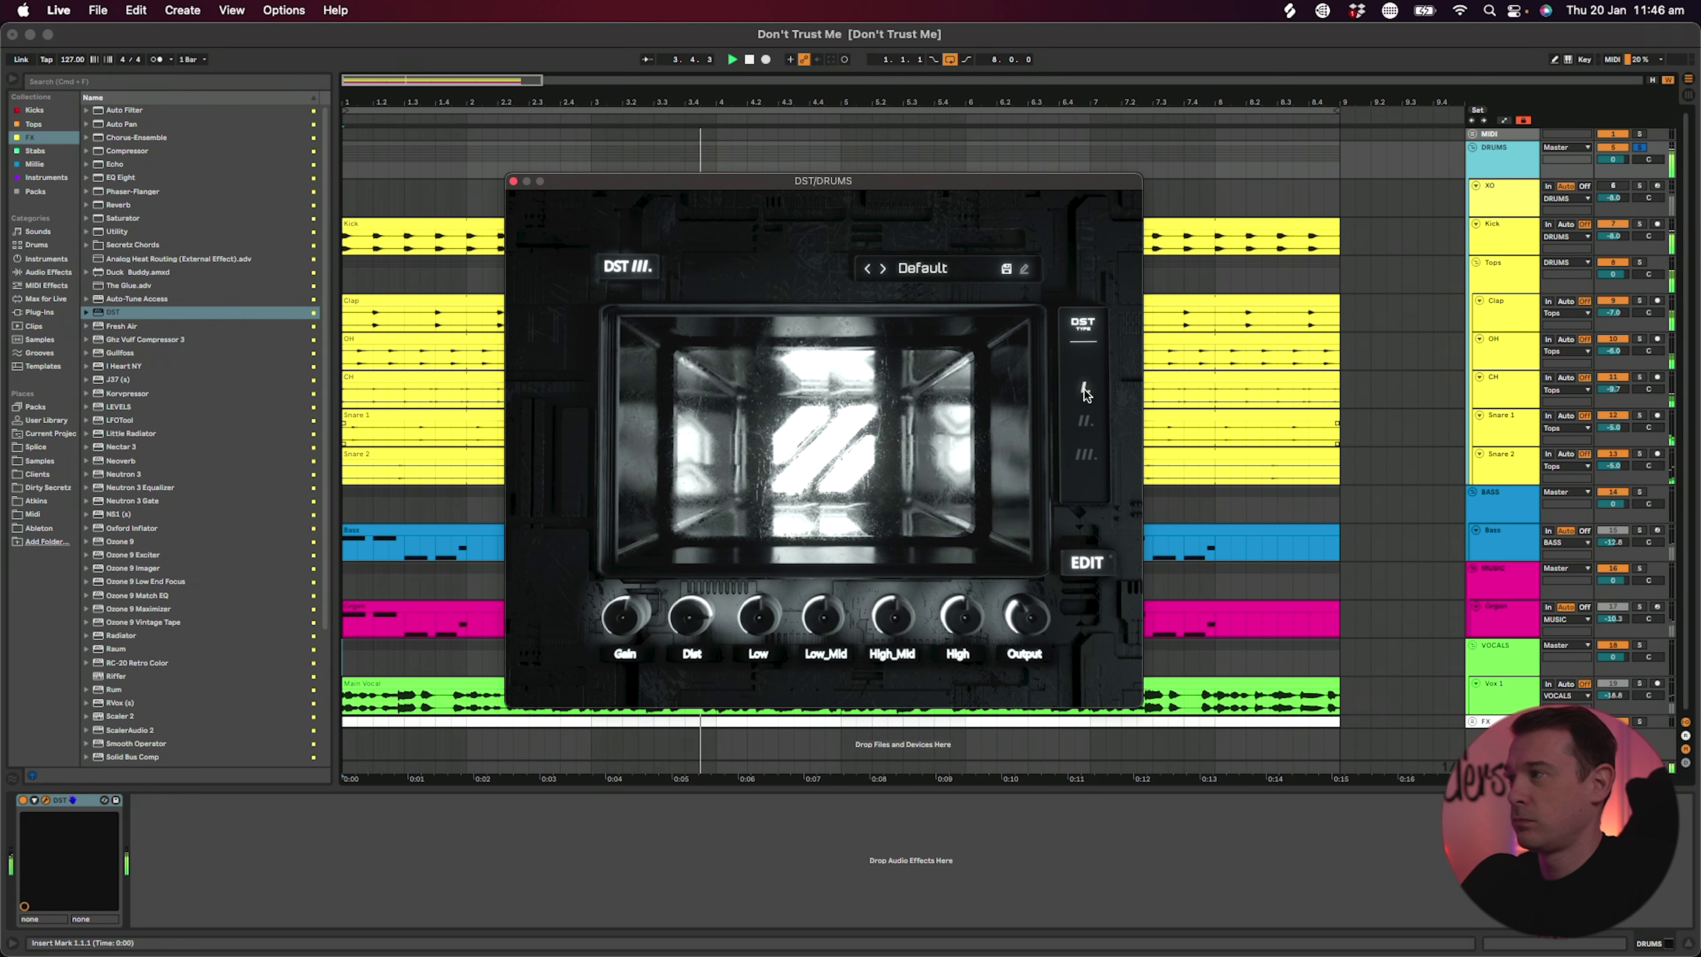
{"action": "left_click", "coordinate": [1085, 418]}
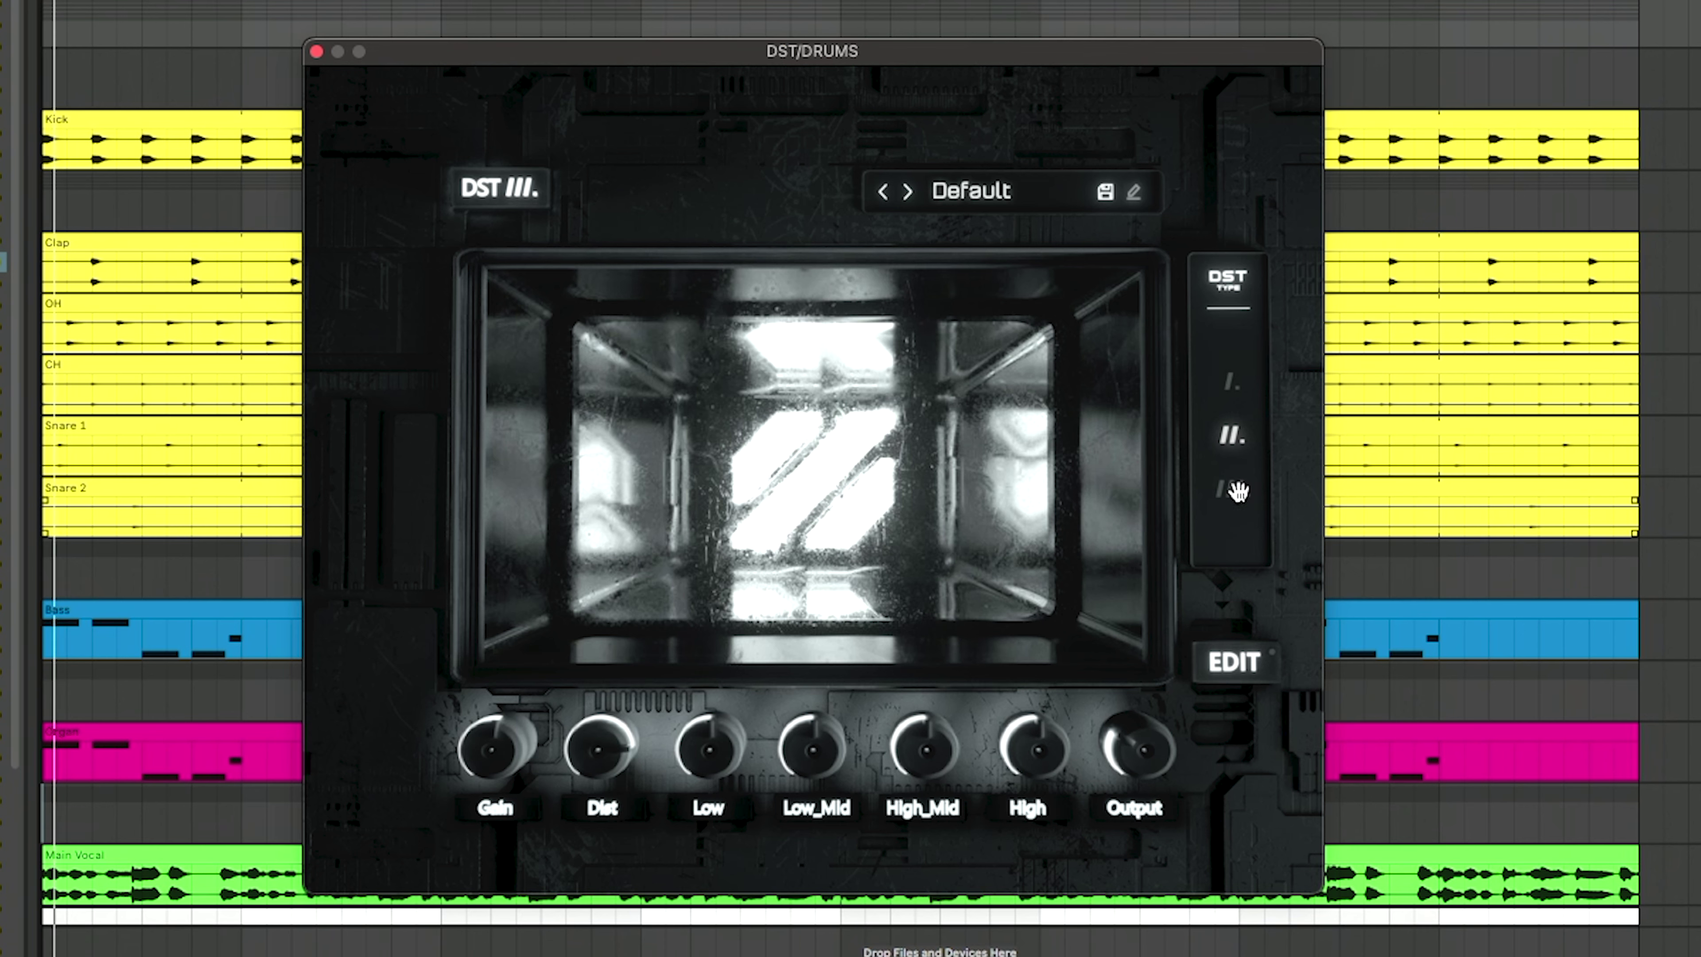
{"action": "left_click", "coordinate": [1234, 491]}
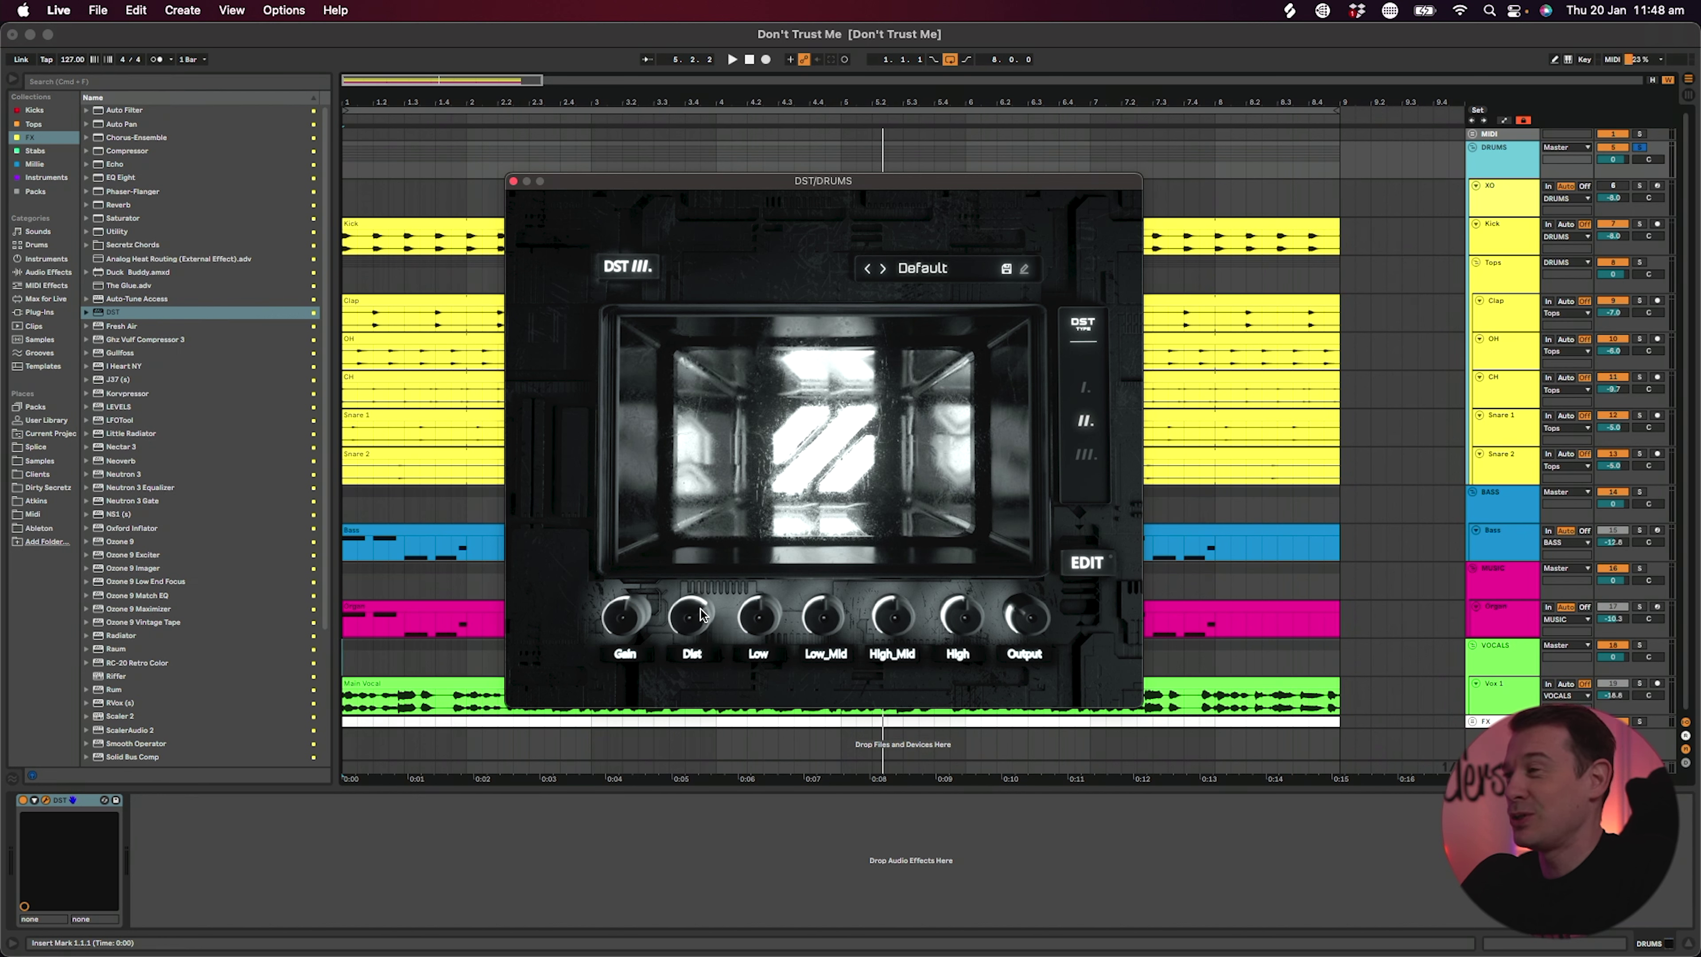
- Level-match the distorted drums with an output of about -10.8 dB and compare them against the bypassed signal
{"action": "key", "text": "space"}
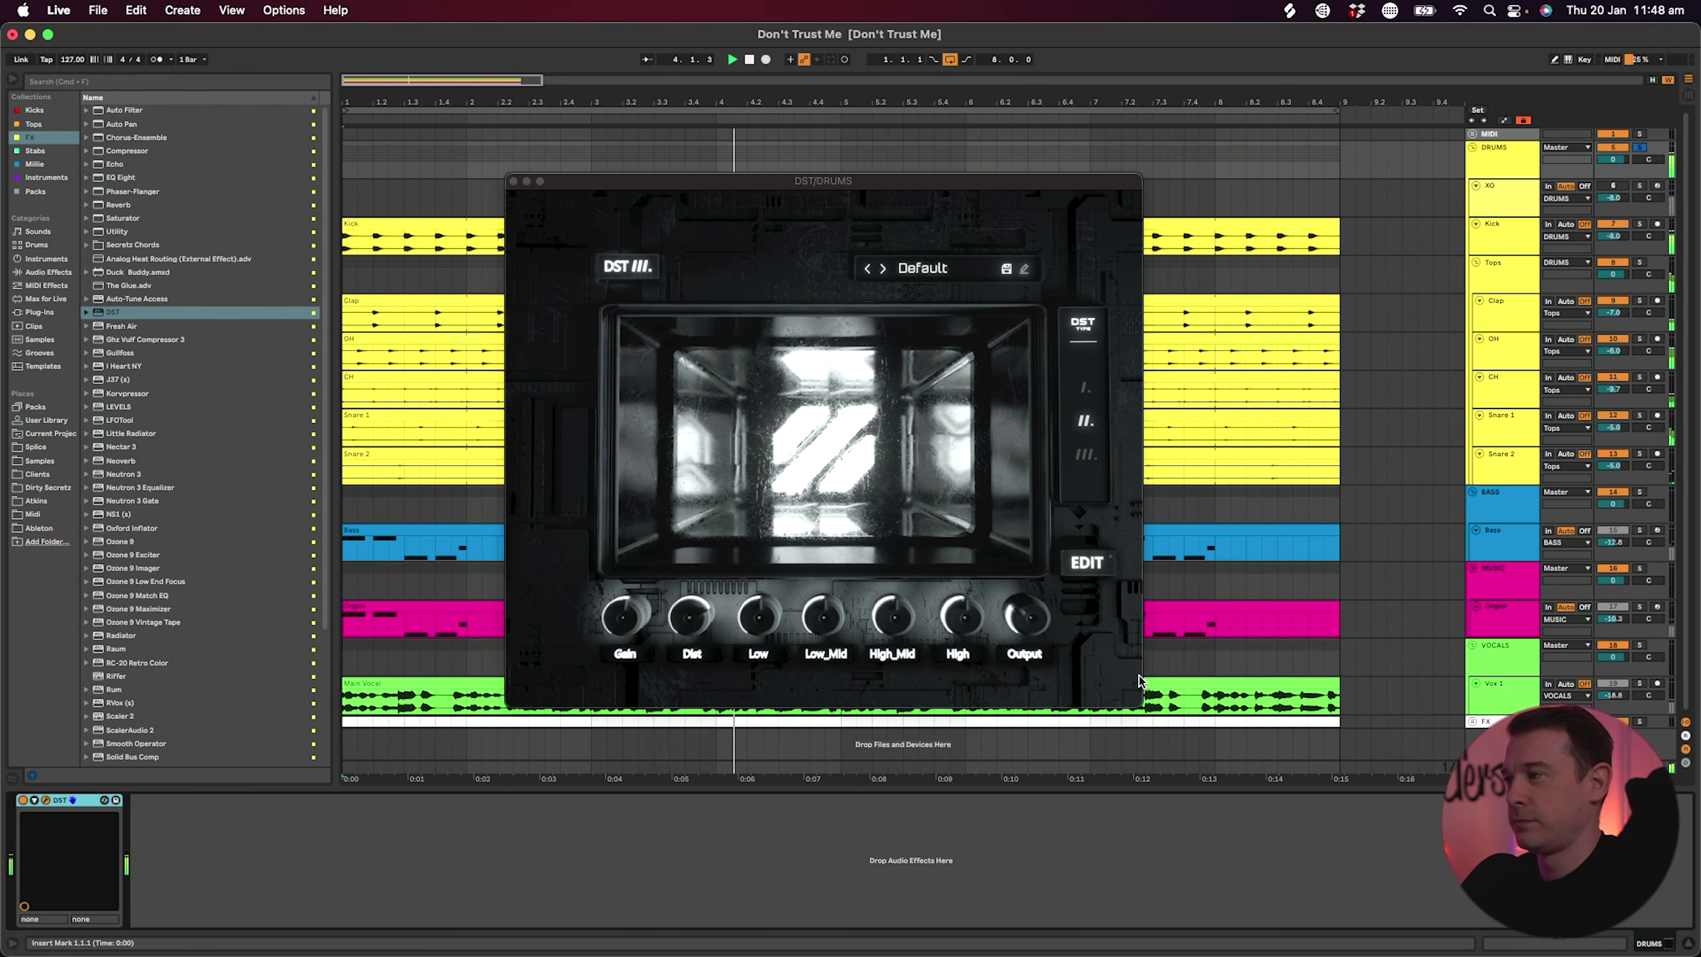
{"action": "left_click", "coordinate": [1026, 623]}
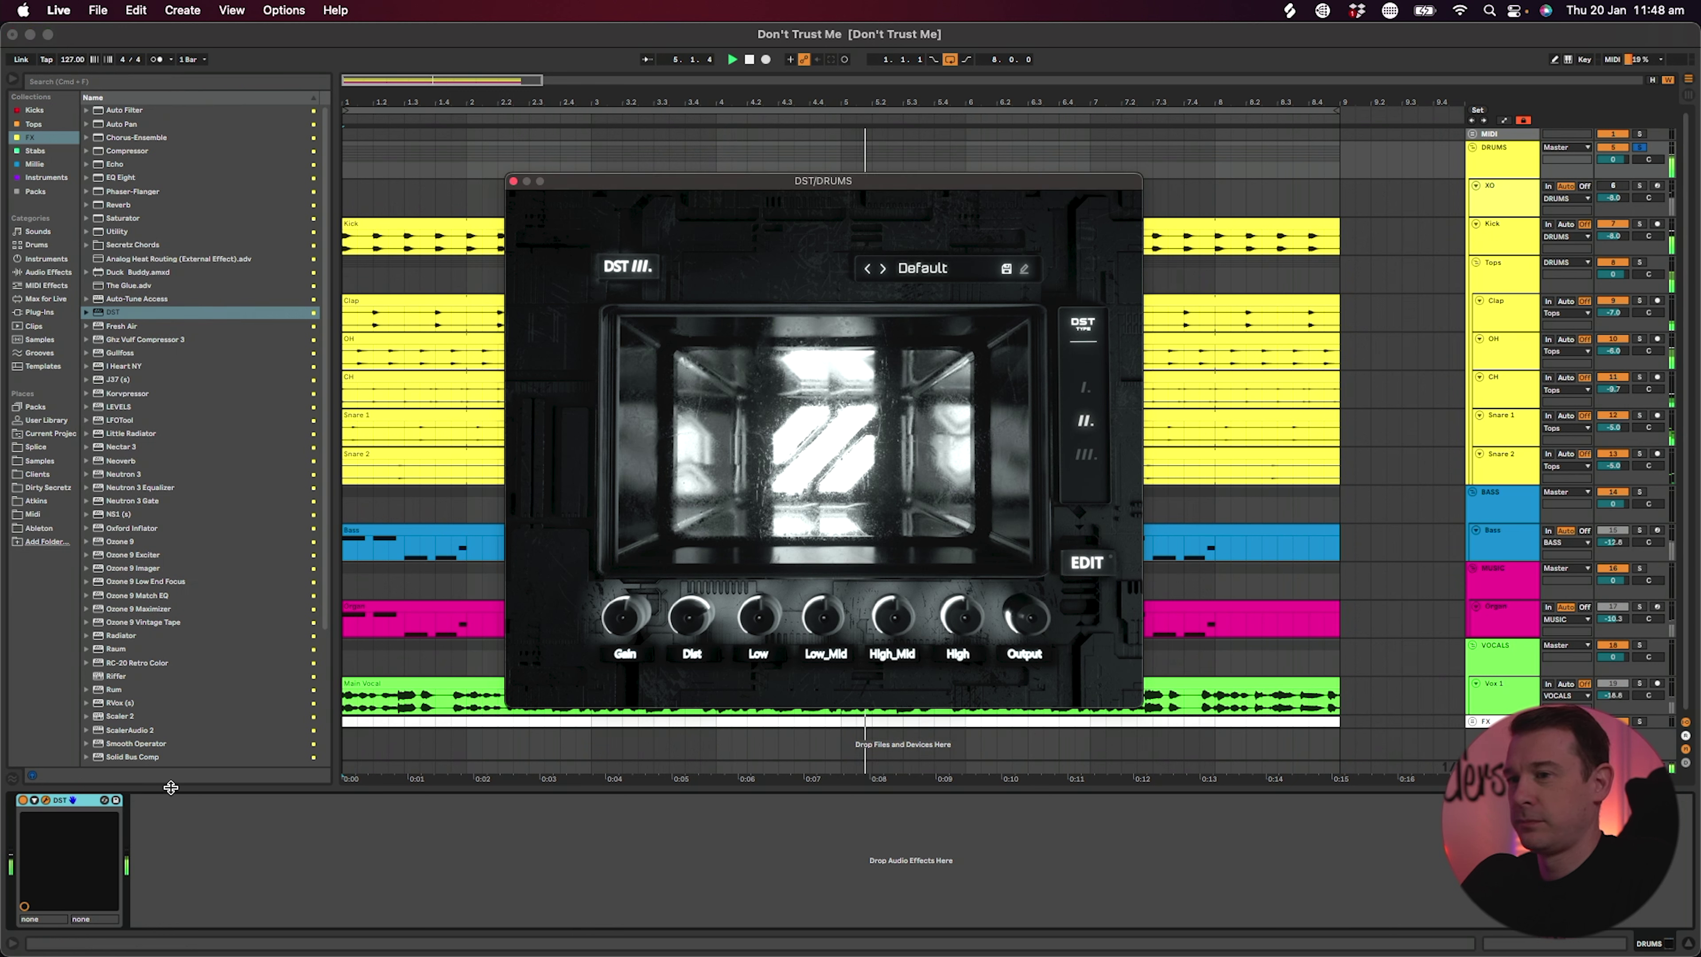
{"action": "left_click", "coordinate": [22, 801]}
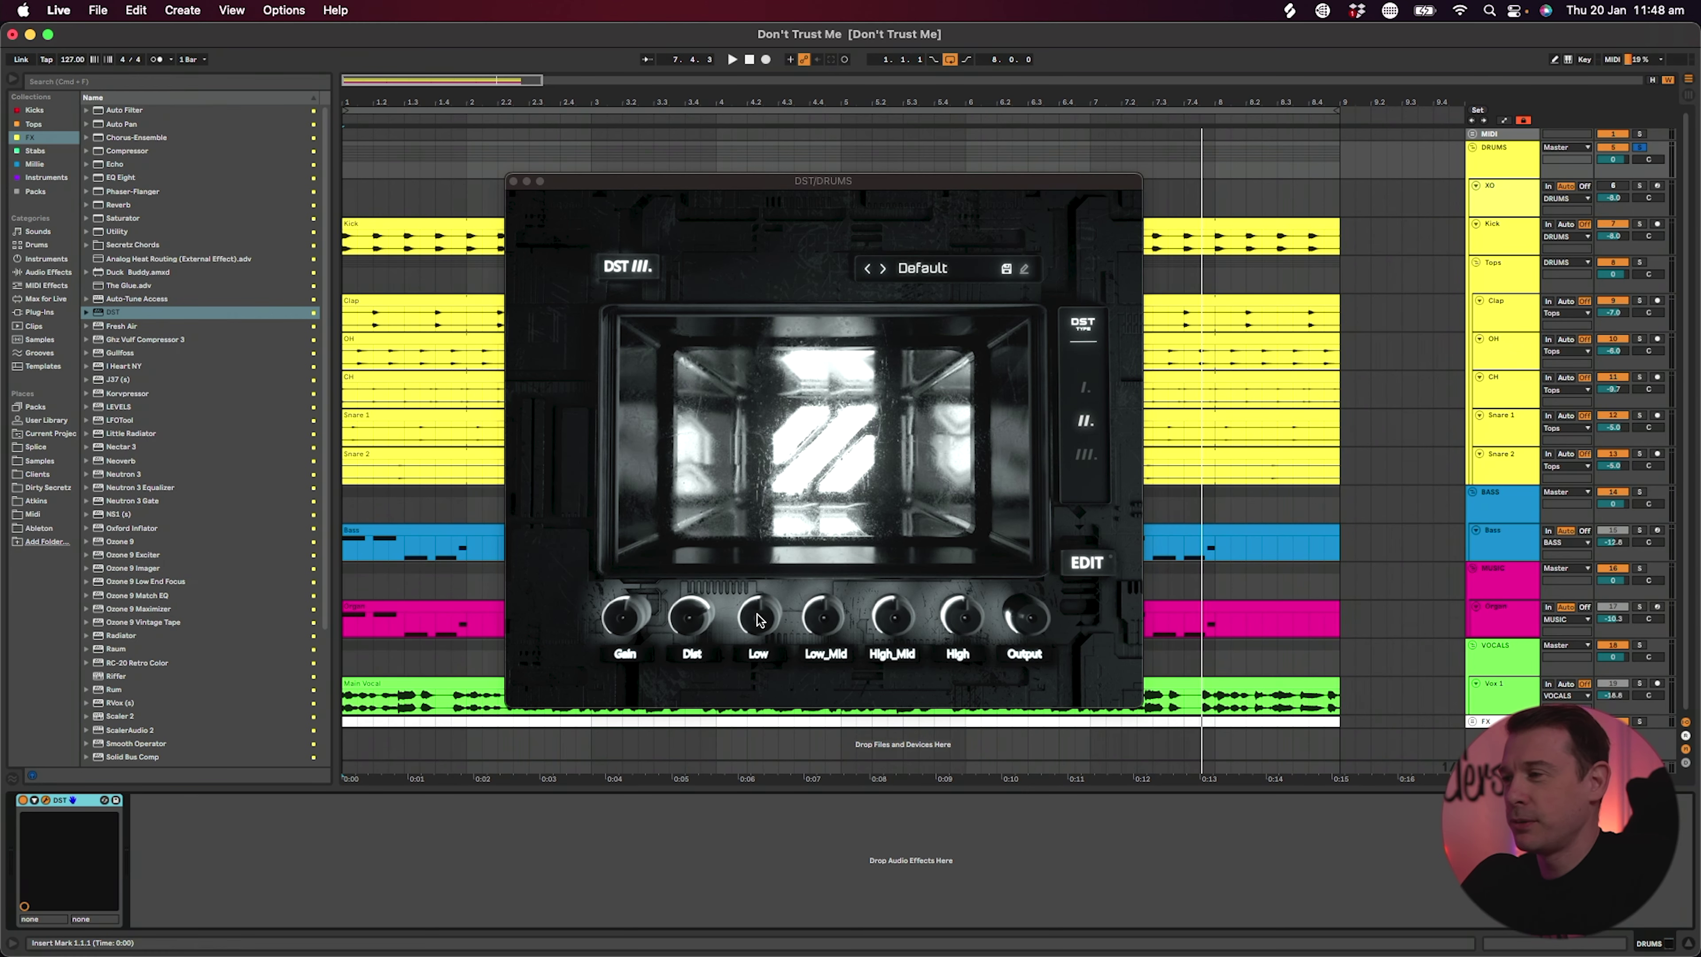
- Adjust the Low, Low_Mid and High_Mid band distortion amounts while the drums play
{"action": "left_click", "coordinate": [759, 609]}
{"action": "key", "text": "space"}
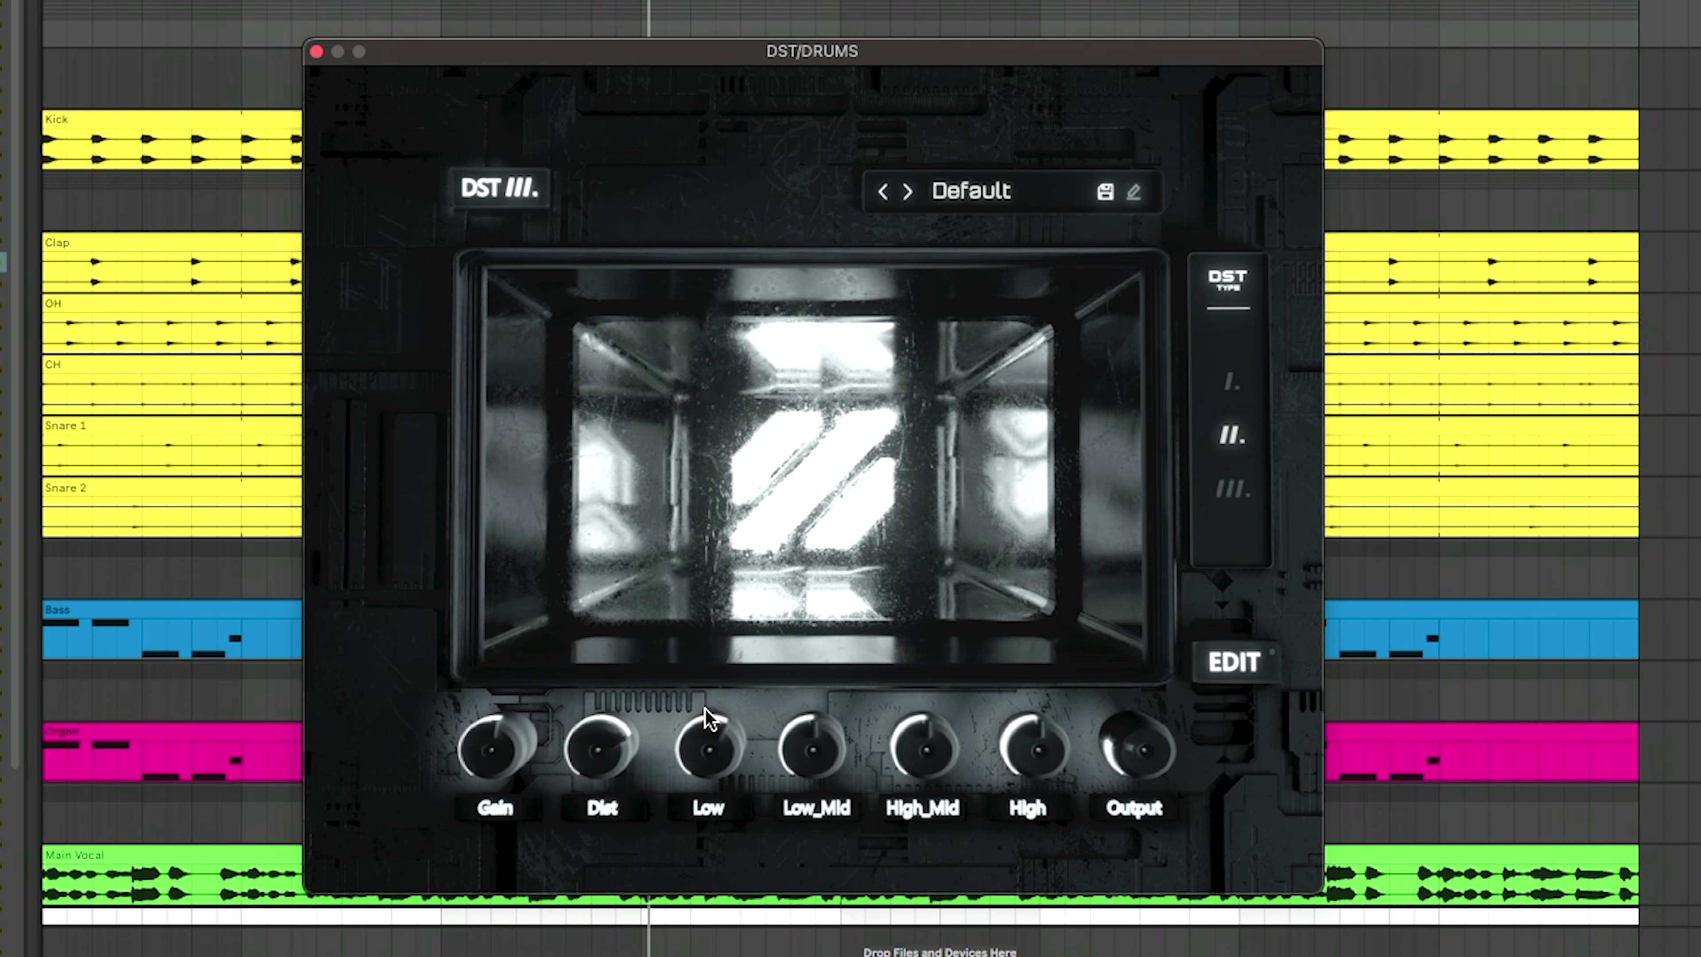
{"action": "mouse_move", "coordinate": [825, 764]}
{"action": "left_mouse_down"}
{"action": "mouse_move", "coordinate": [801, 608]}
{"action": "mouse_move", "coordinate": [814, 760]}
{"action": "left_mouse_up"}
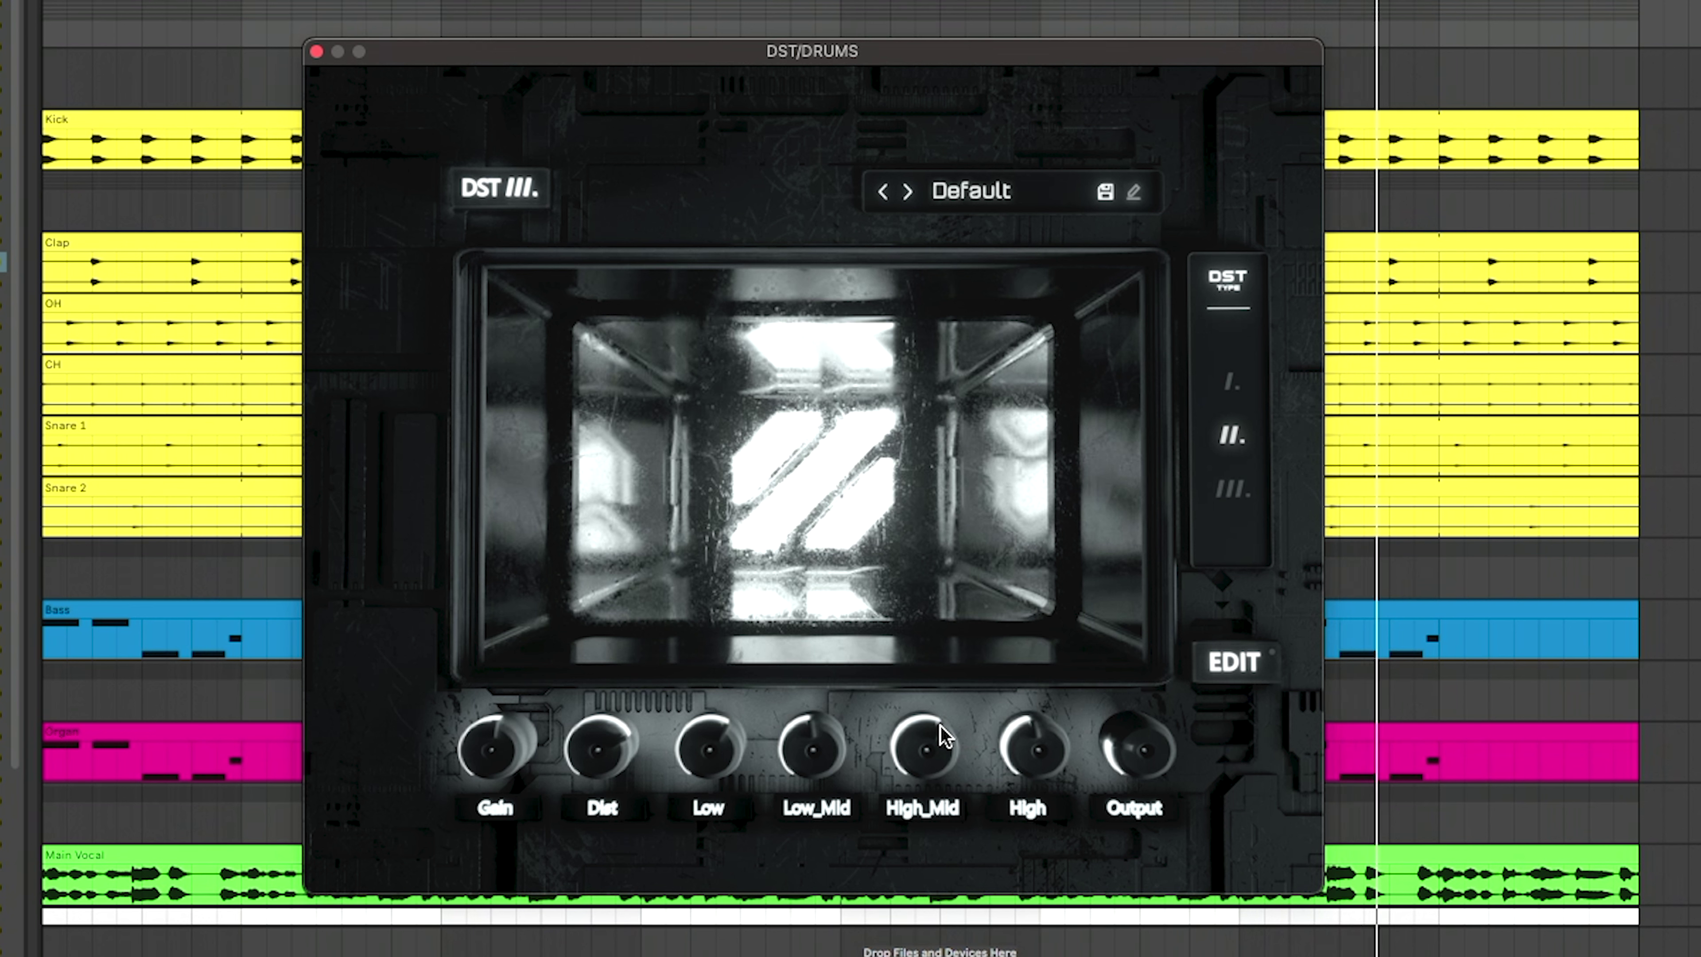
{"action": "left_click_drag", "start_coordinate": [927, 743], "coordinate": [928, 769]}
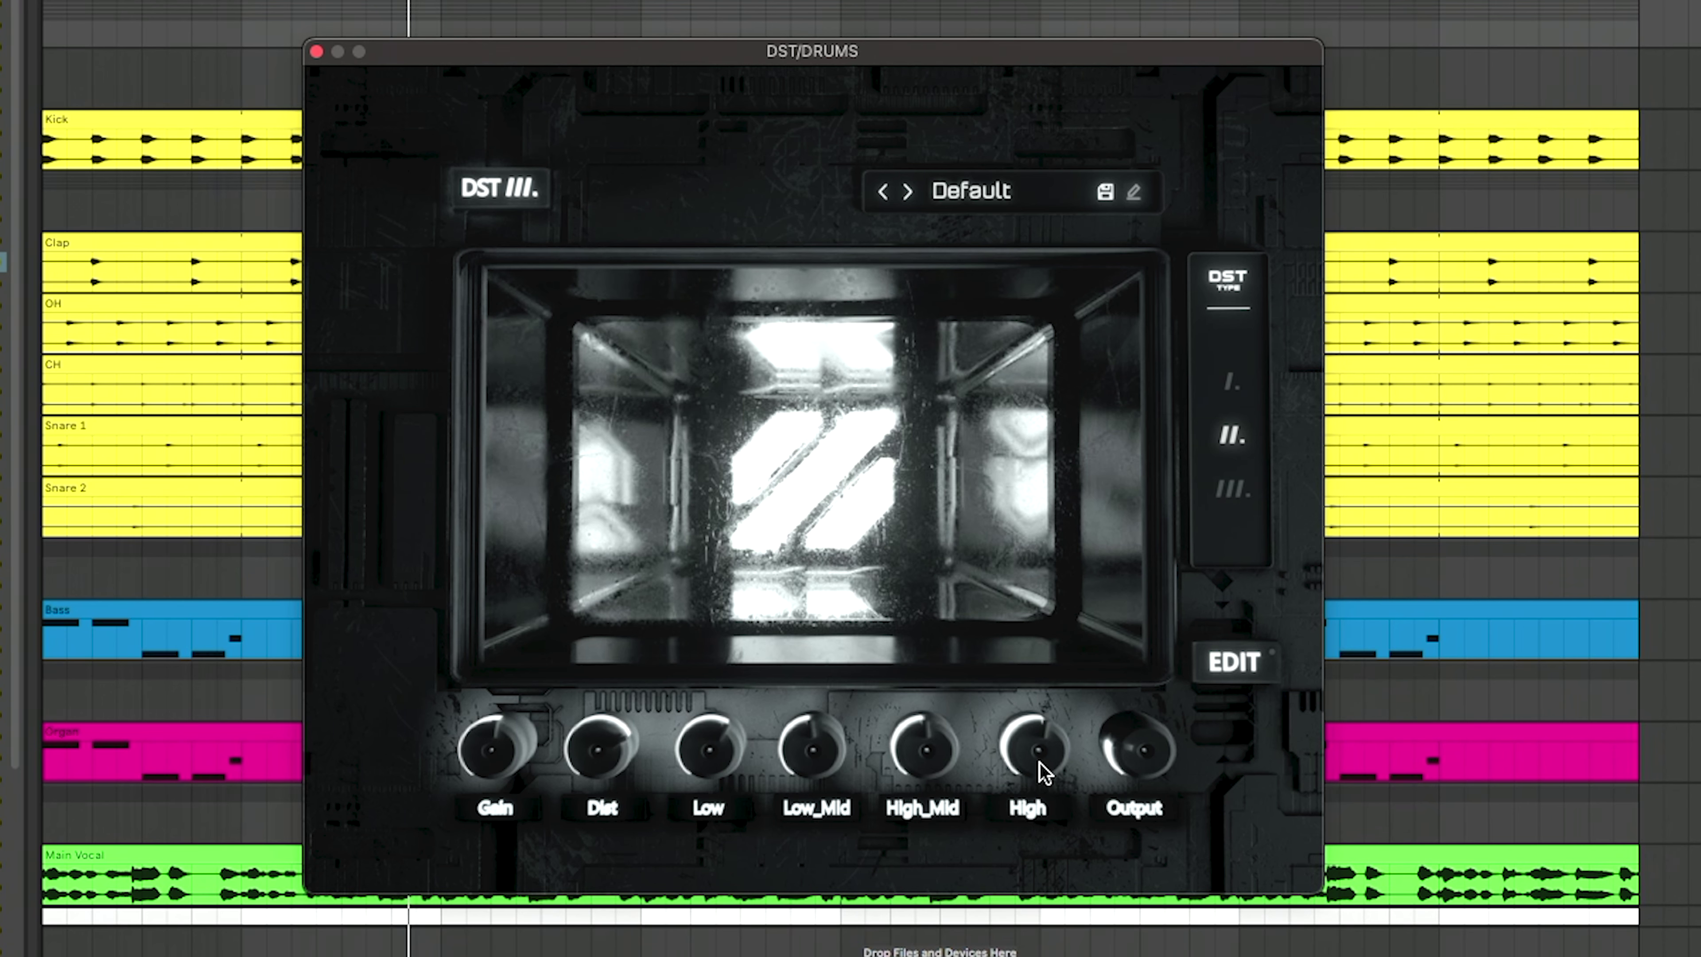
- Open DST's band editor, move the low crossover just below 100 Hz and raise the low band to about +4 dB
{"action": "left_click", "coordinate": [1244, 668]}
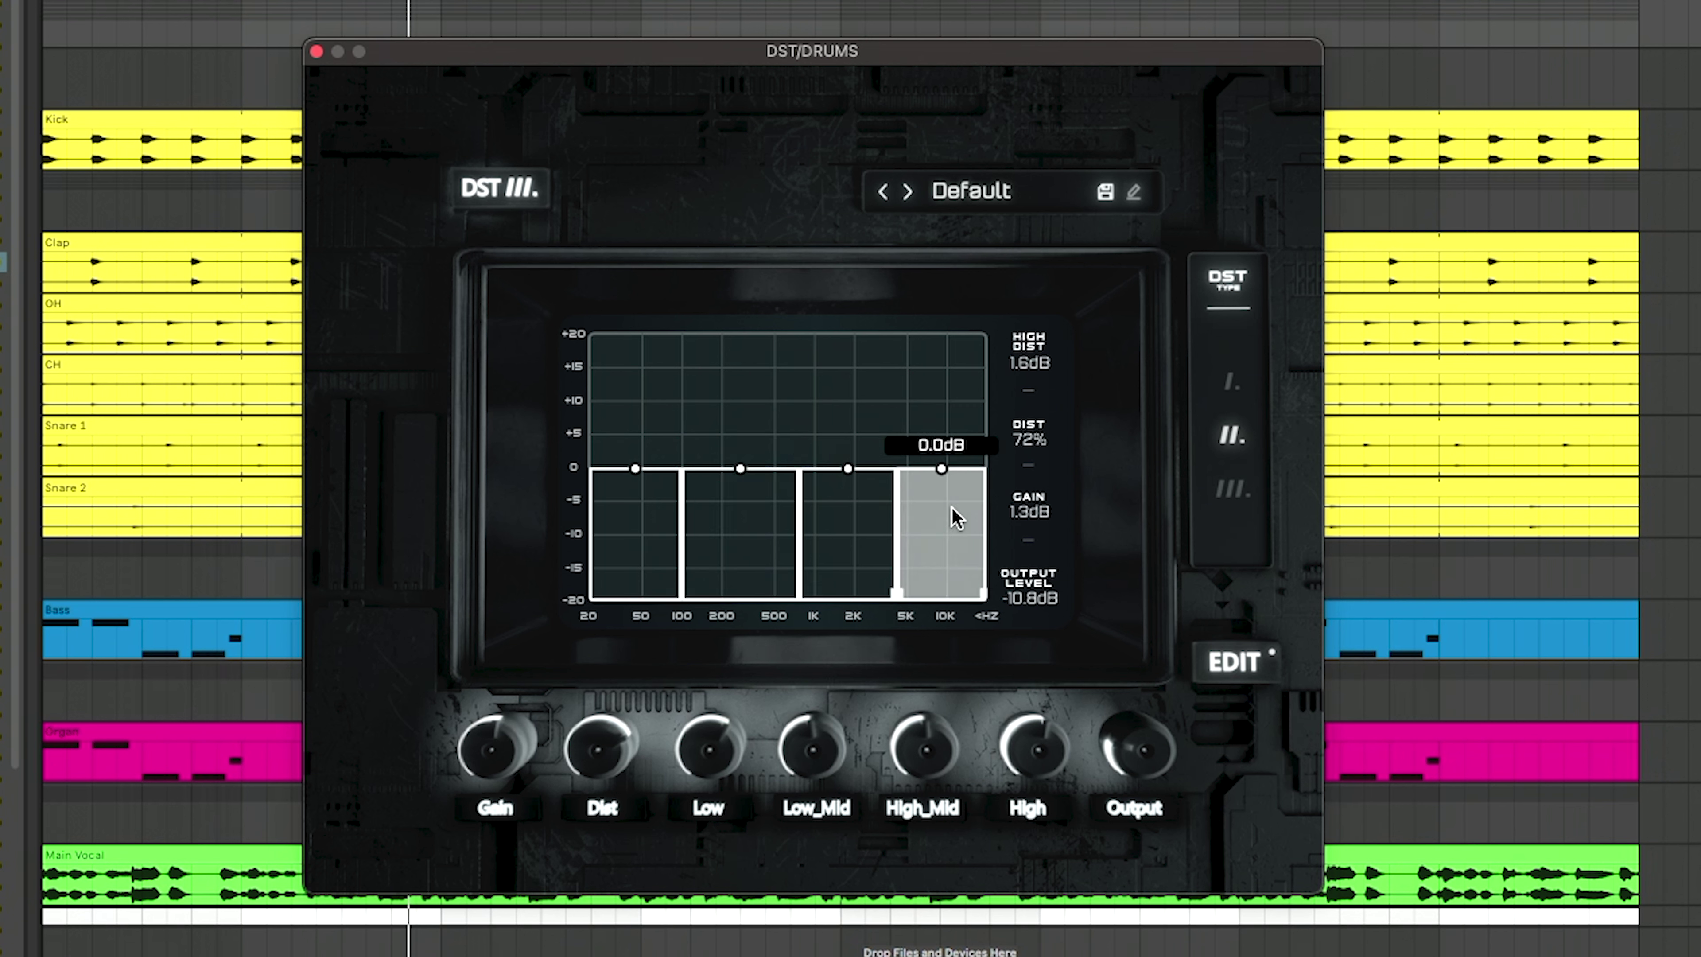
{"action": "mouse_move", "coordinate": [678, 525]}
{"action": "left_mouse_down"}
{"action": "mouse_move", "coordinate": [650, 521]}
{"action": "mouse_move", "coordinate": [737, 520]}
{"action": "mouse_move", "coordinate": [687, 526]}
{"action": "left_mouse_up"}
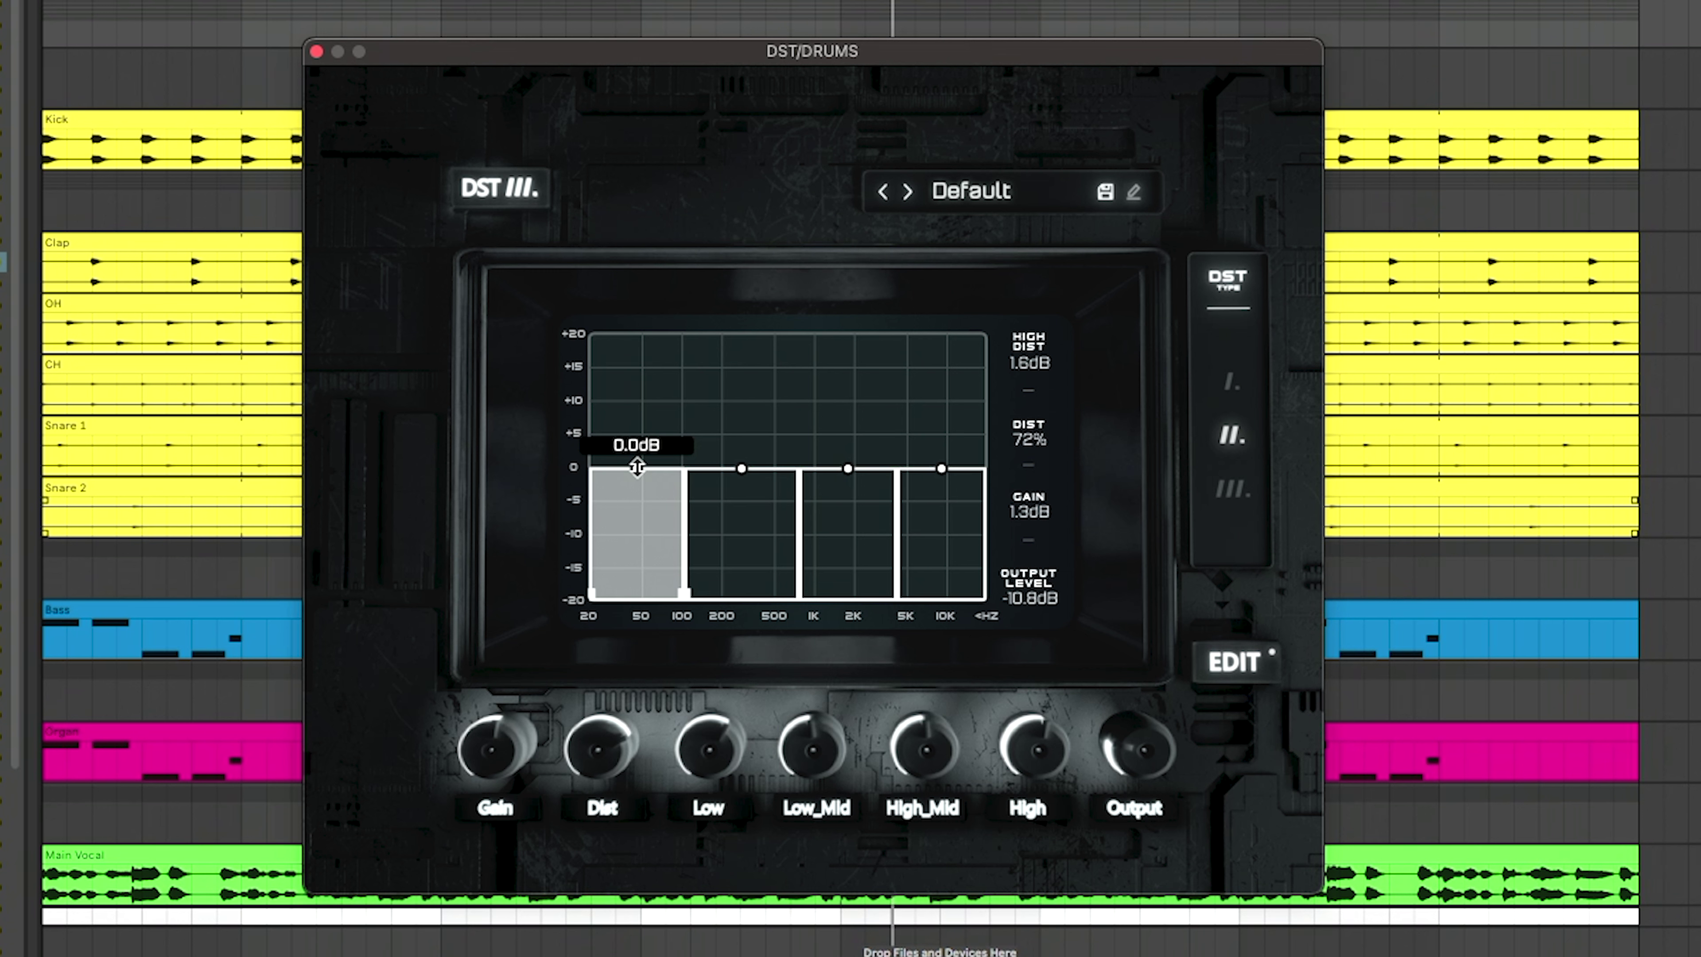
{"action": "left_click_drag", "start_coordinate": [637, 467], "coordinate": [670, 497]}
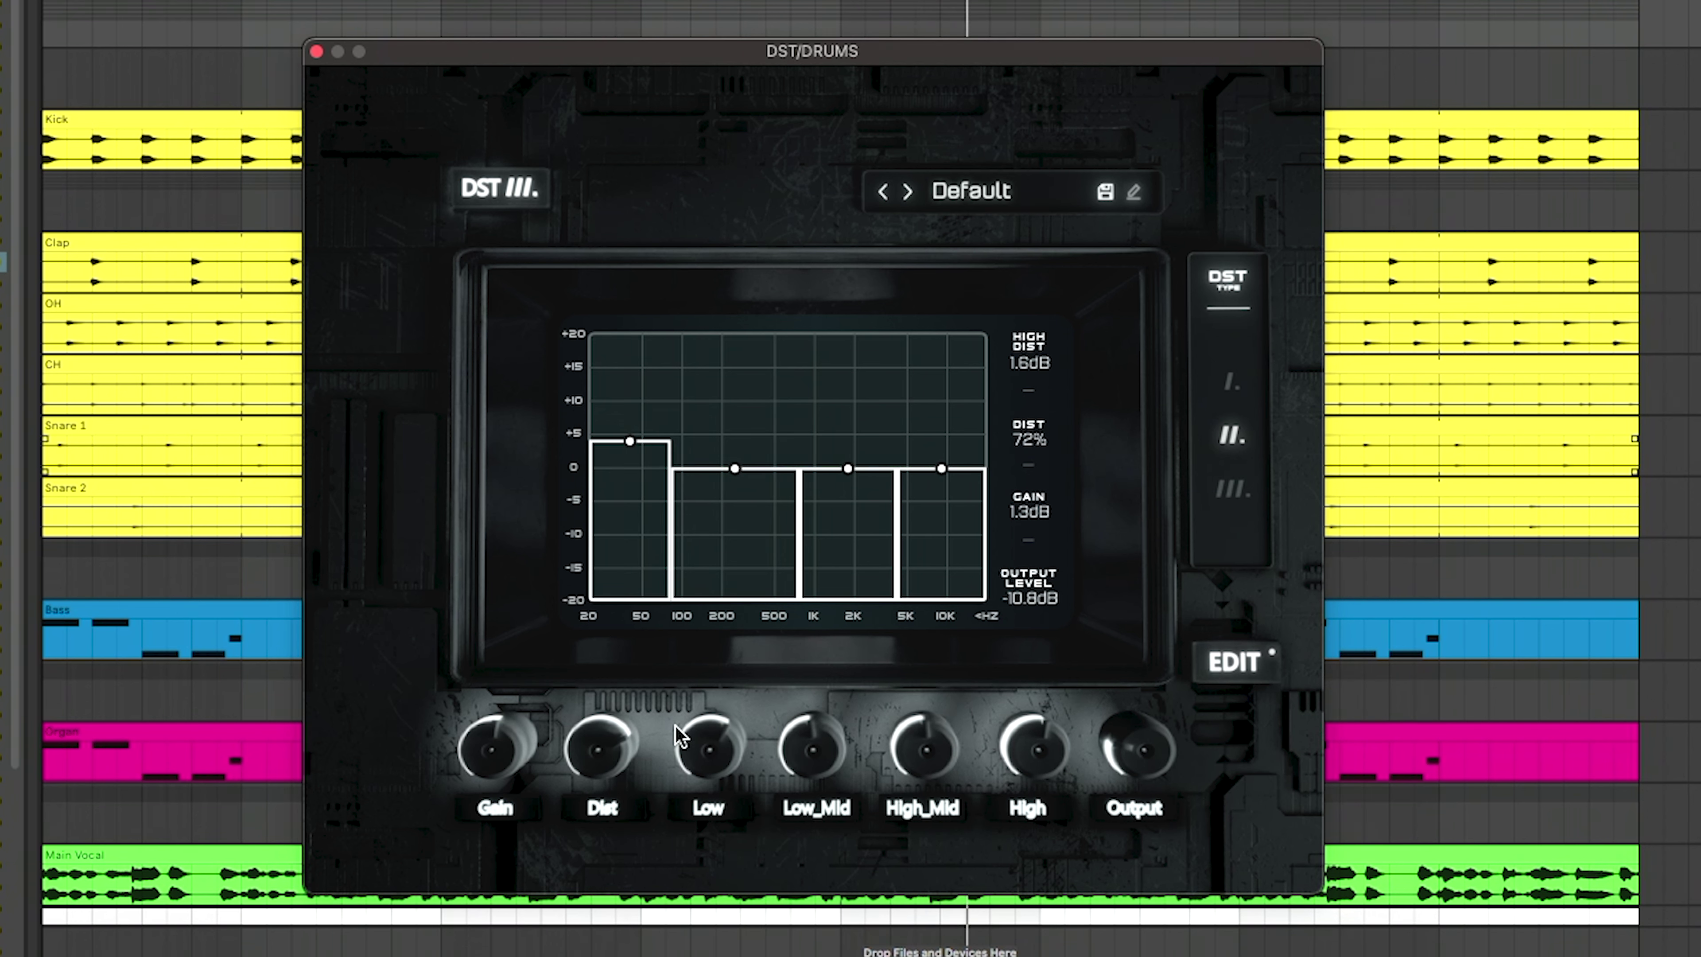
- Adjust the Low band's distortion while listening to the drums, settling at about 3.2 dB
{"action": "mouse_move", "coordinate": [713, 740]}
{"action": "left_click_drag", "start_coordinate": [708, 730], "coordinate": [708, 734]}
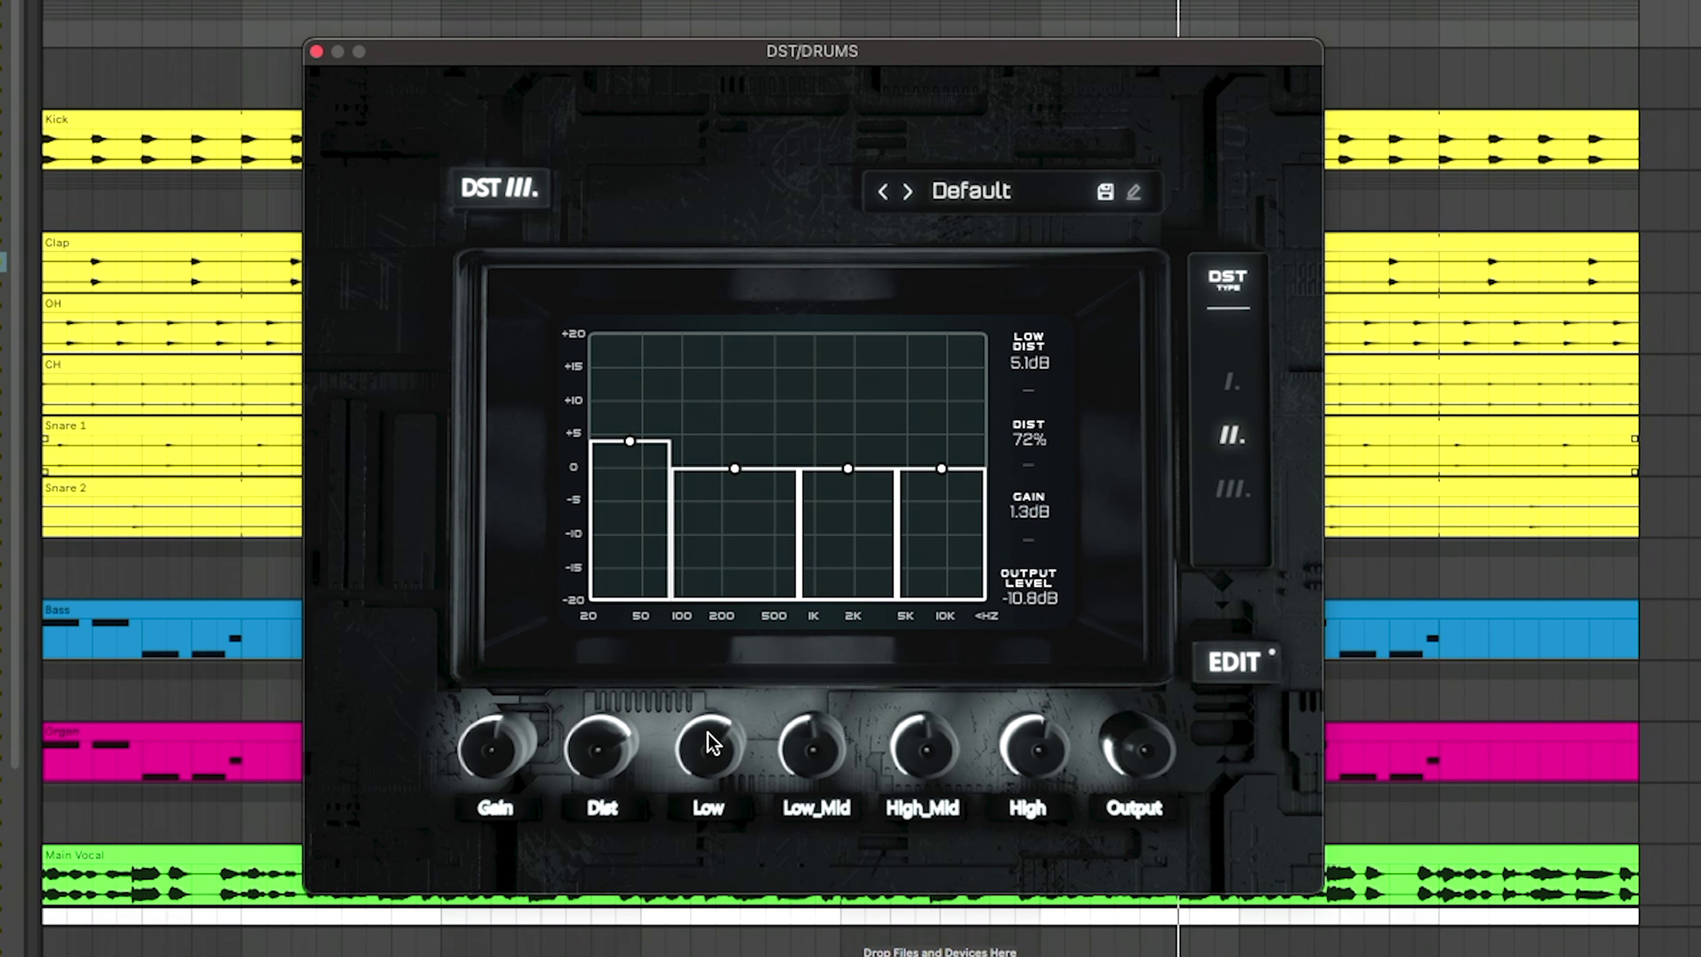
{"action": "key", "text": "space"}
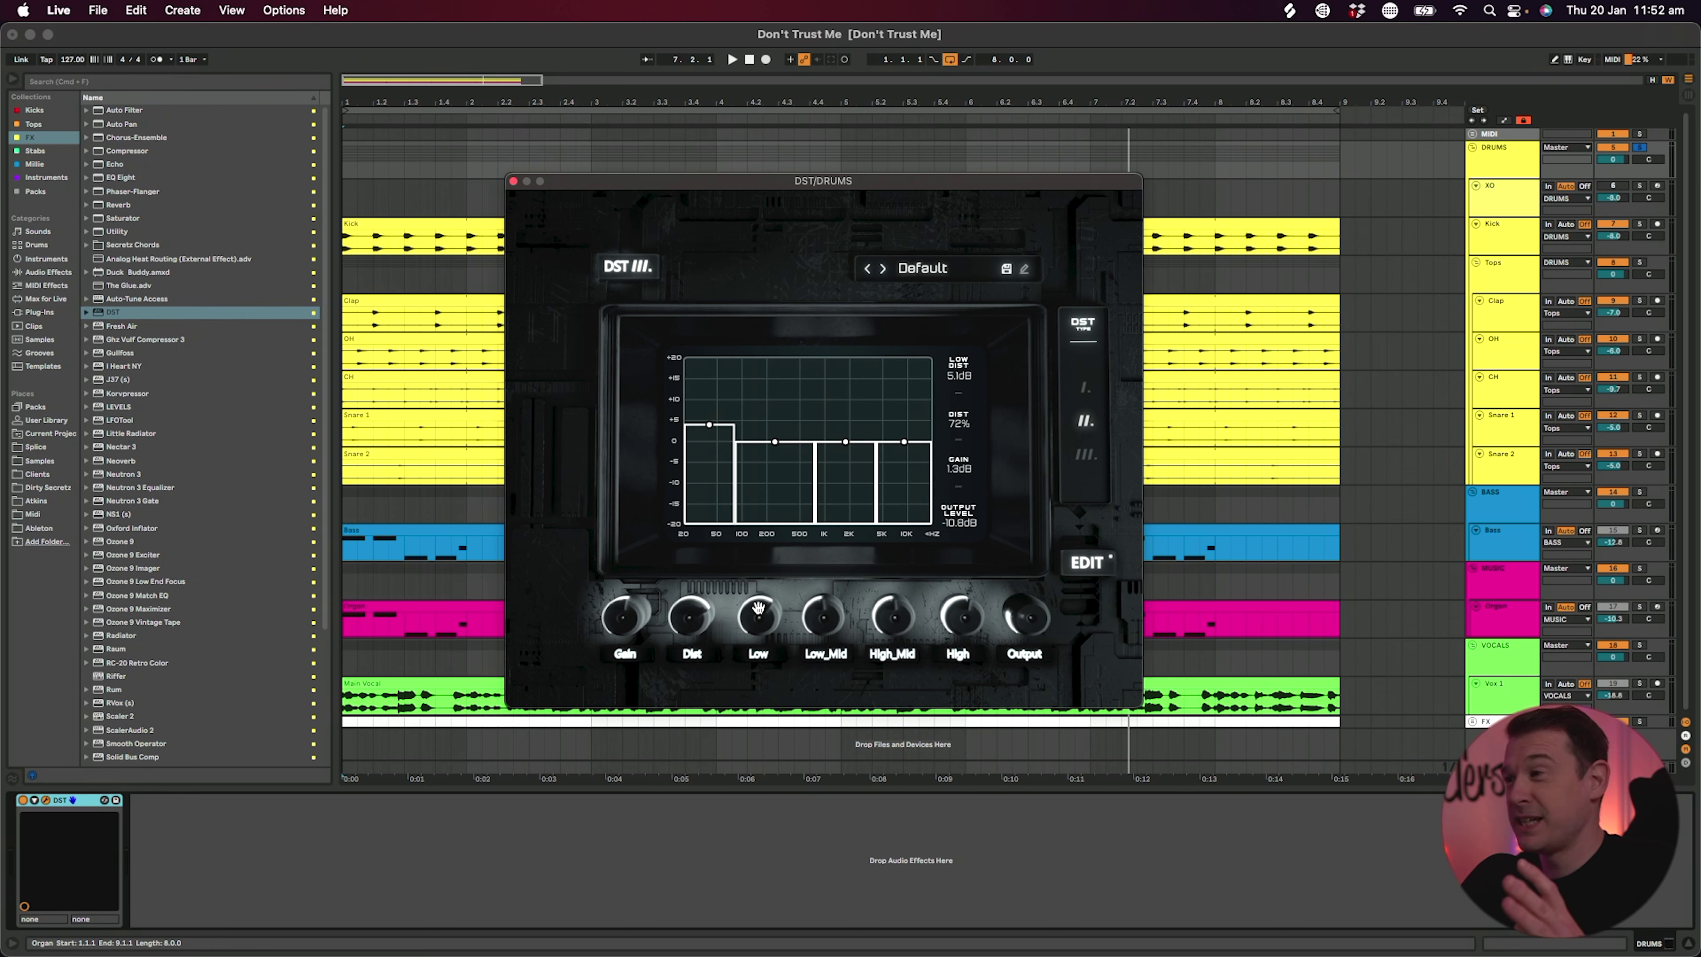
{"action": "mouse_move", "coordinate": [708, 424]}
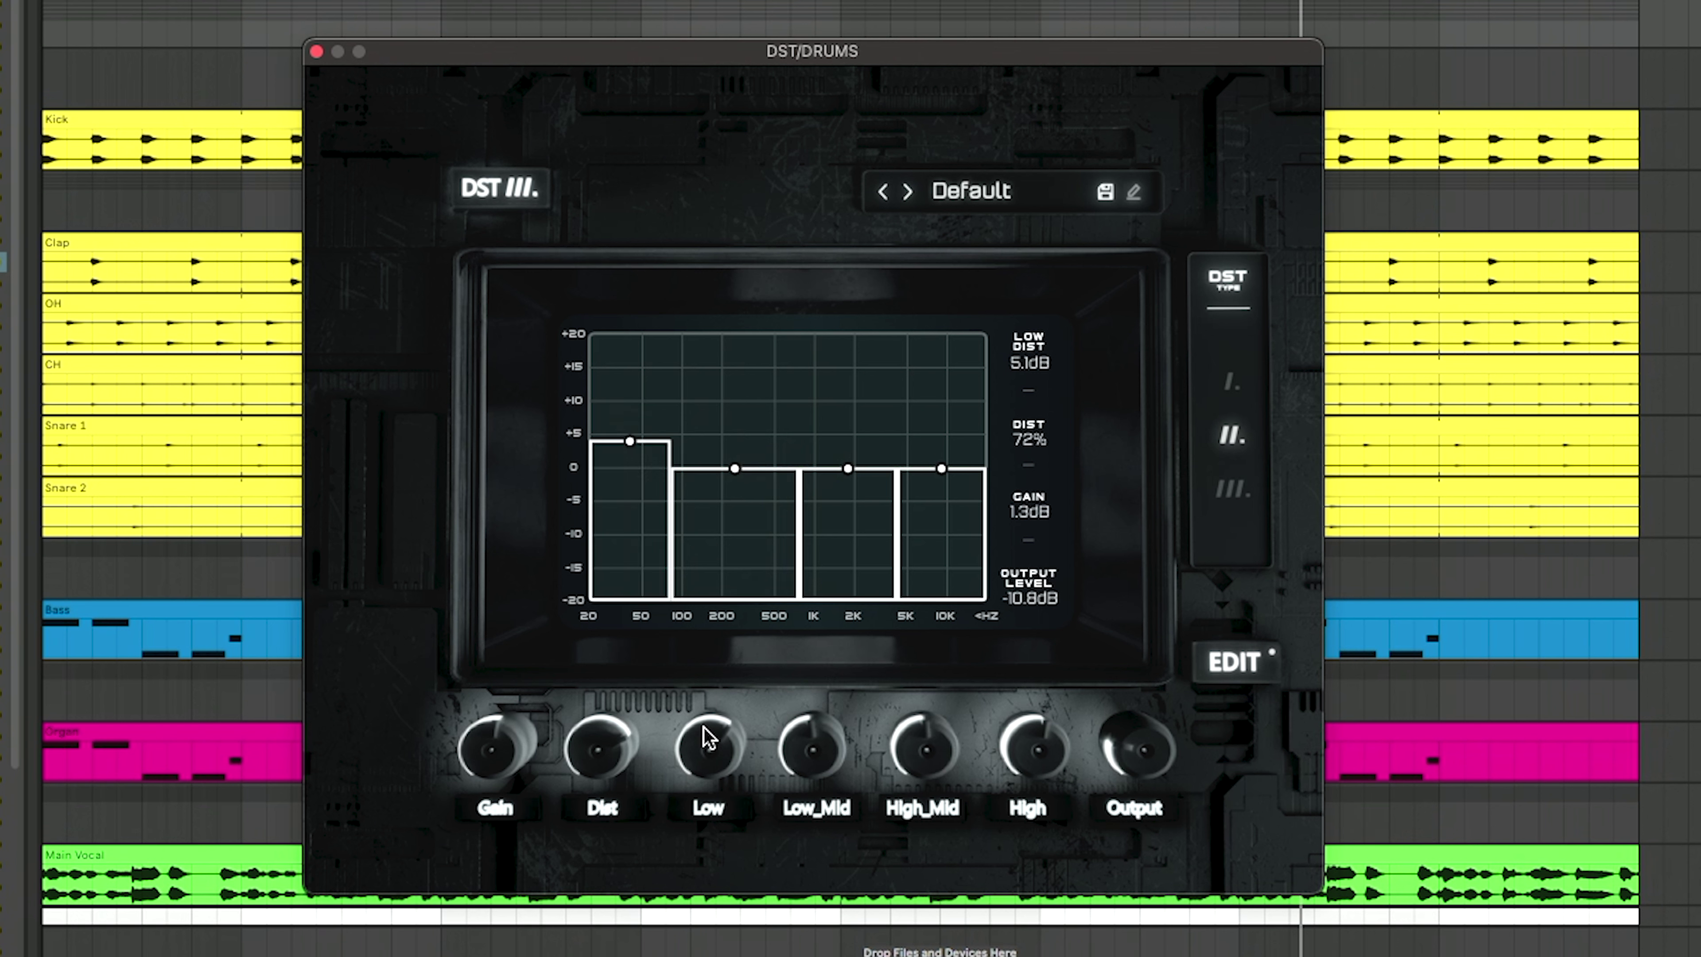
{"action": "mouse_move", "coordinate": [642, 427]}
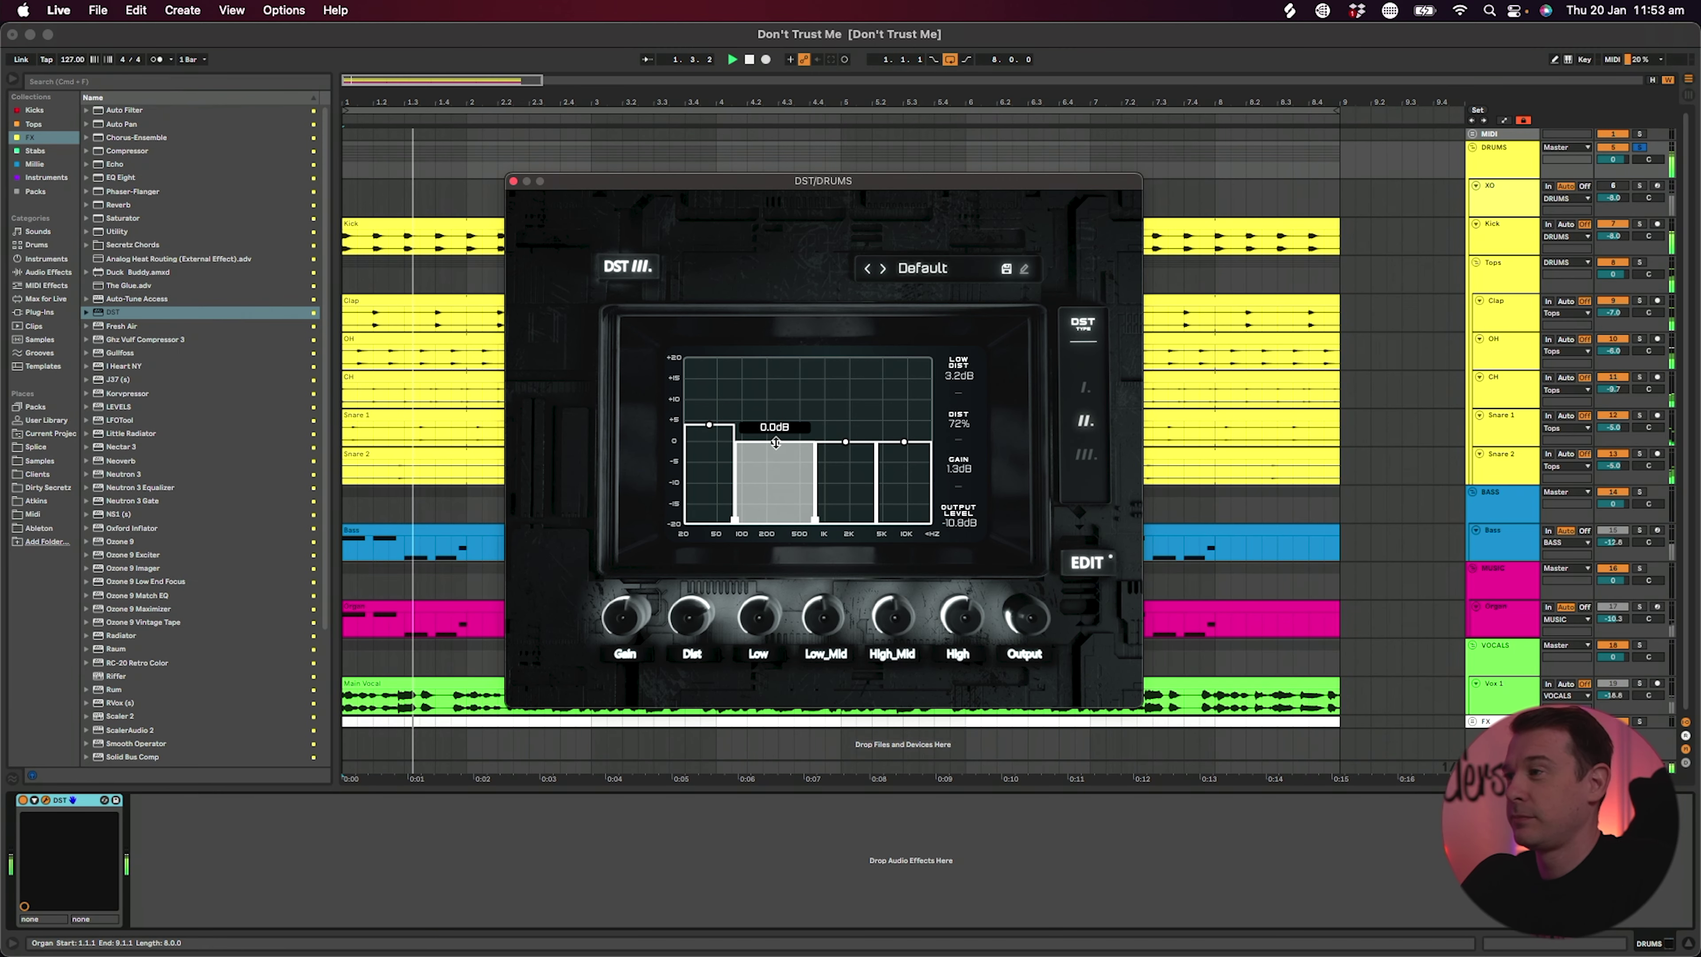
- Boost the high-mid band to about +8 dB and shift its lower crossover to a lower frequency
{"action": "left_click_drag", "start_coordinate": [734, 467], "coordinate": [848, 405]}
{"action": "mouse_move", "coordinate": [890, 629]}
{"action": "left_click_drag", "start_coordinate": [816, 494], "coordinate": [805, 494]}
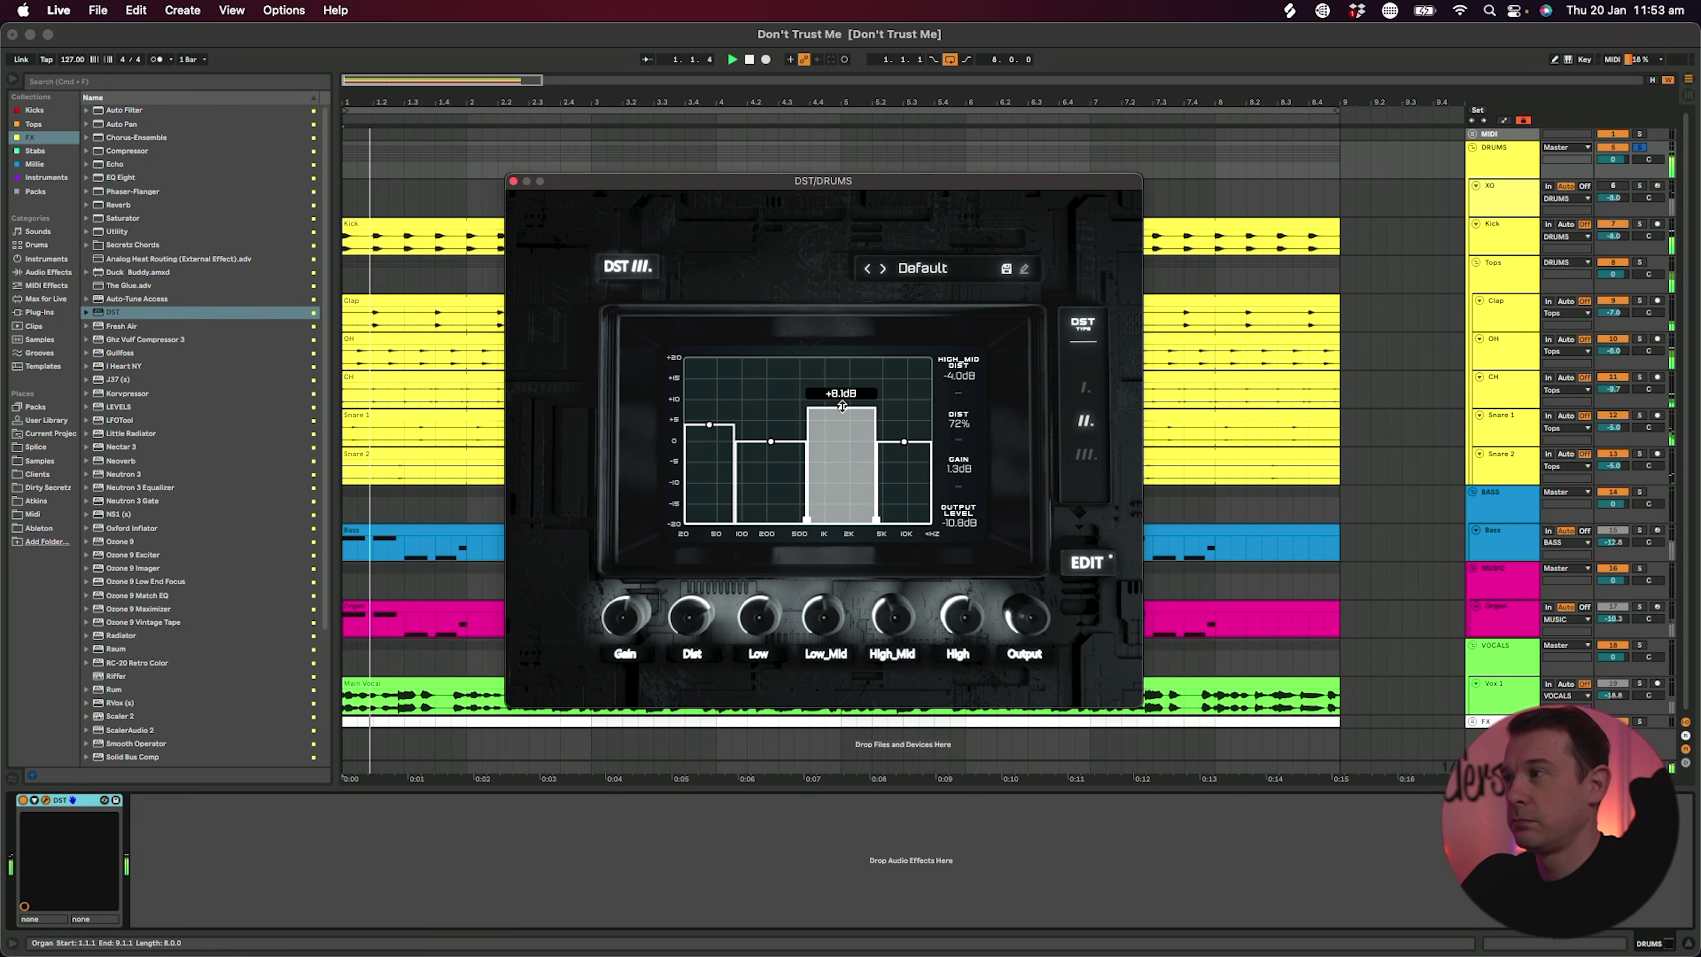
- Fine-tune the high-mid band to about -3.1 dB distortion and +6 dB level, nudging the high band up slightly
{"action": "mouse_move", "coordinate": [884, 605]}
{"action": "left_mouse_down"}
{"action": "mouse_move", "coordinate": [891, 625]}
{"action": "mouse_move", "coordinate": [885, 609]}
{"action": "left_mouse_up"}
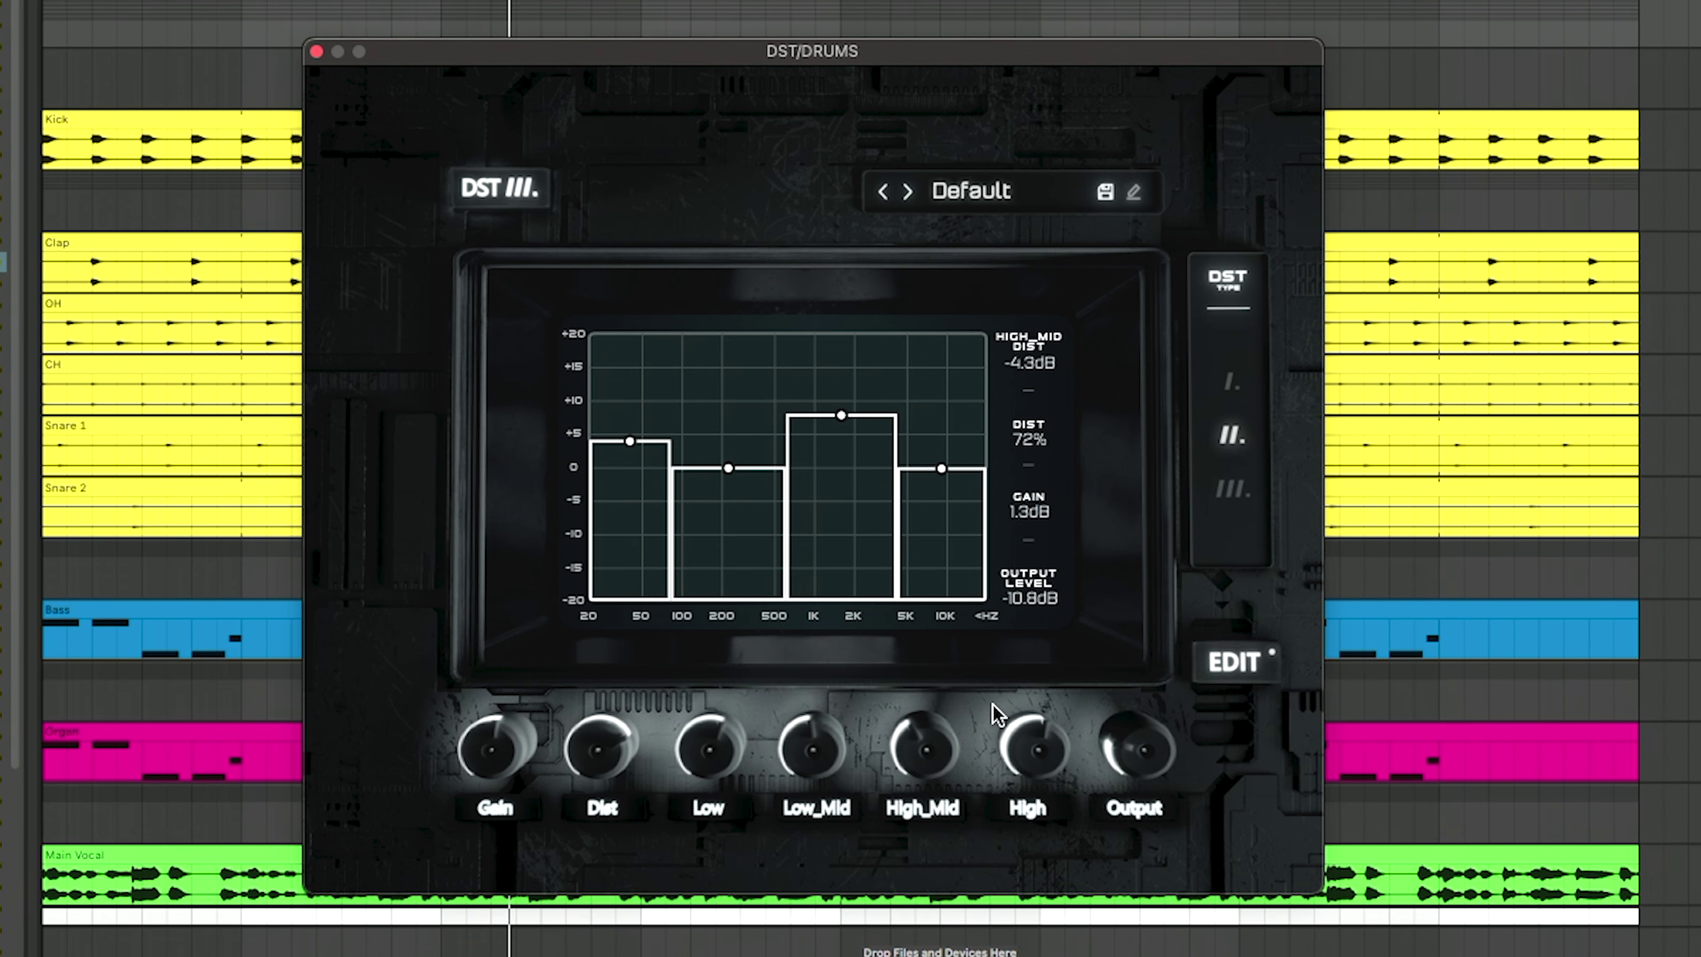
{"action": "mouse_move", "coordinate": [942, 468]}
{"action": "left_mouse_down"}
{"action": "mouse_move", "coordinate": [942, 396]}
{"action": "mouse_move", "coordinate": [942, 464]}
{"action": "left_mouse_up"}
{"action": "left_click_drag", "start_coordinate": [924, 756], "coordinate": [924, 727]}
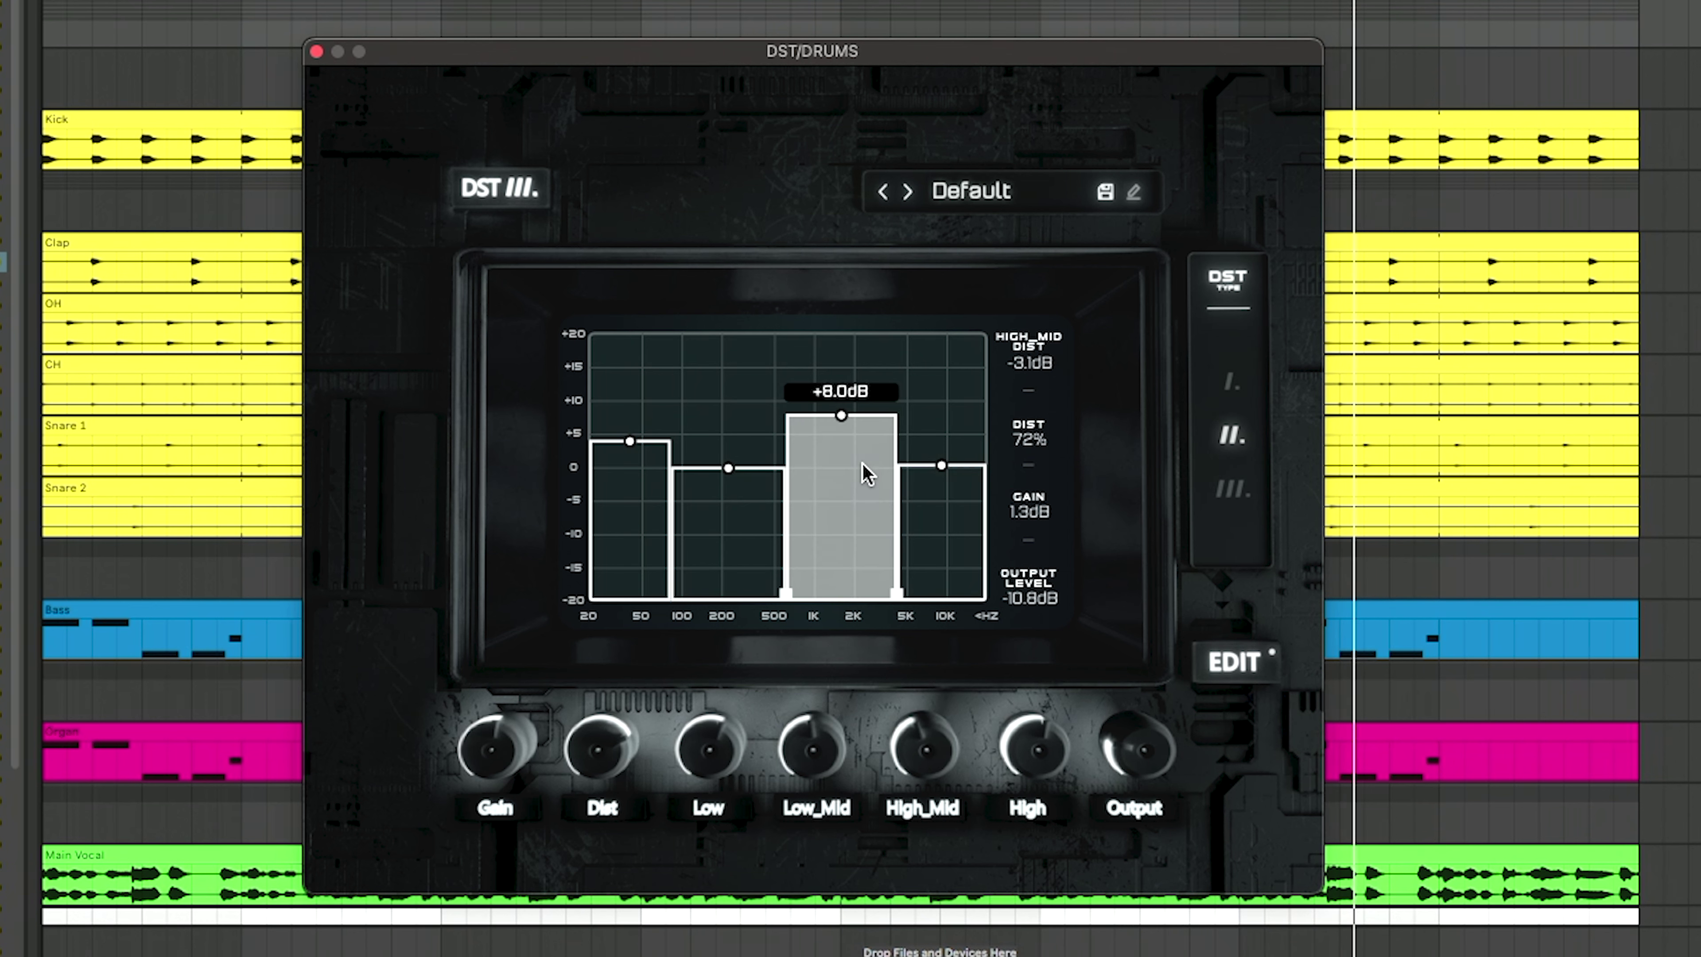
{"action": "left_click_drag", "start_coordinate": [844, 412], "coordinate": [842, 428]}
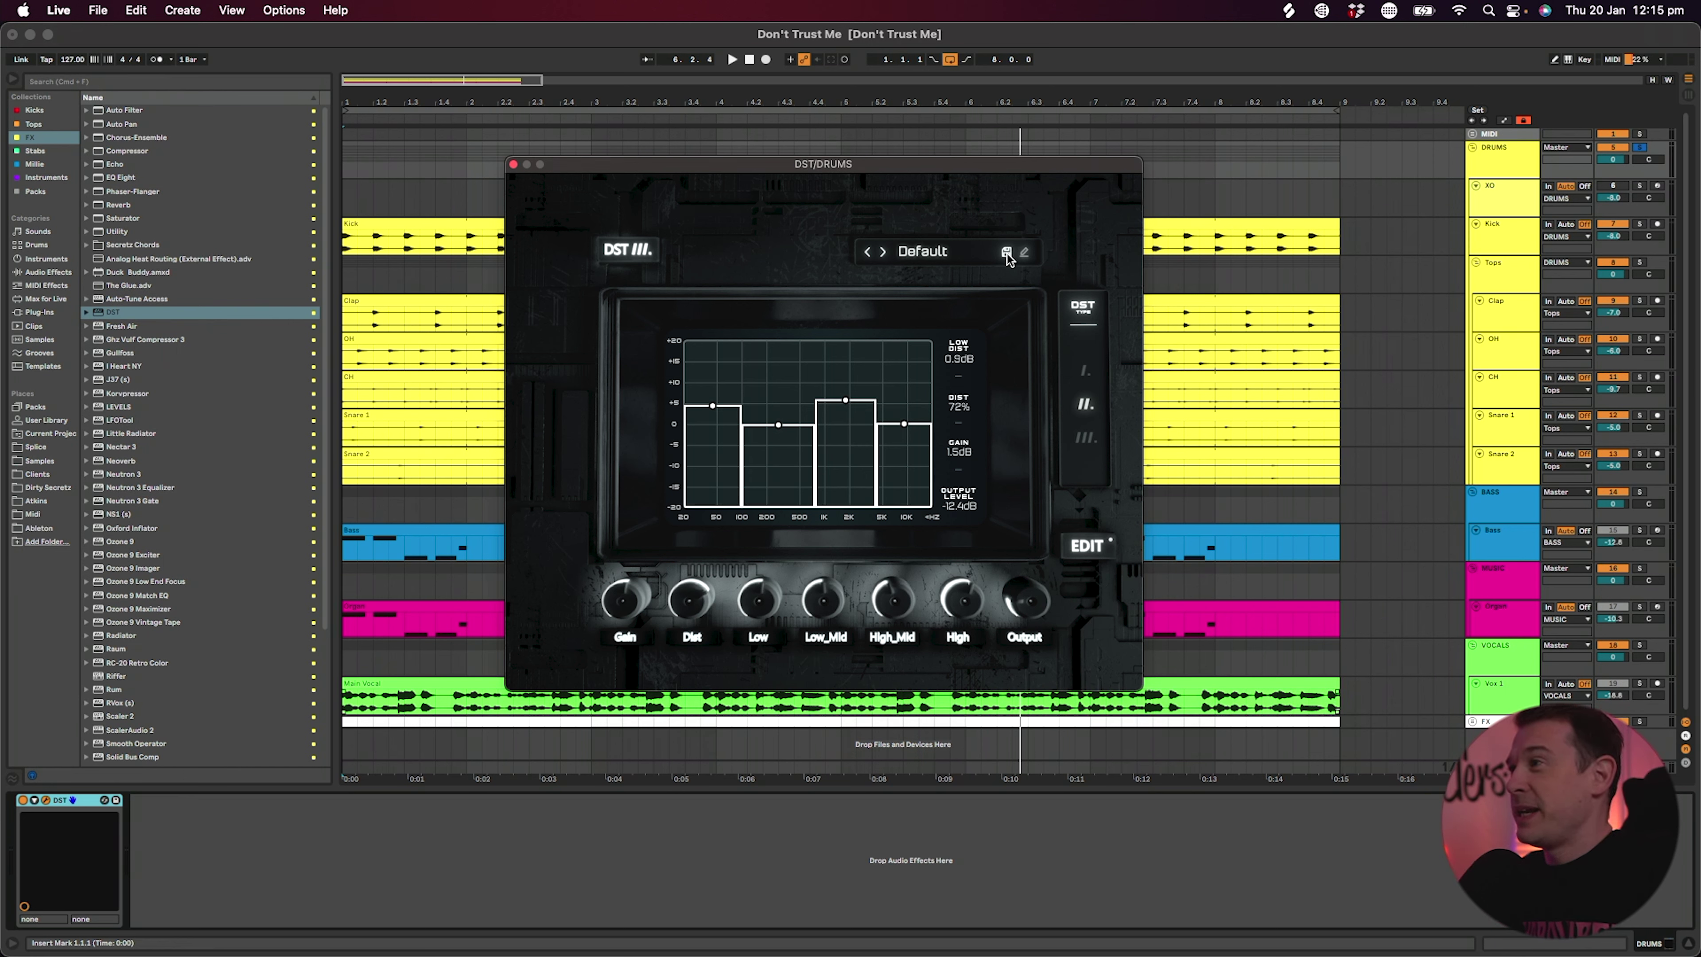
- Save the current DST settings as a preset named "Richie Beats"
{"action": "left_click", "coordinate": [1008, 254]}
{"action": "type", "text": "Richie Beats"}
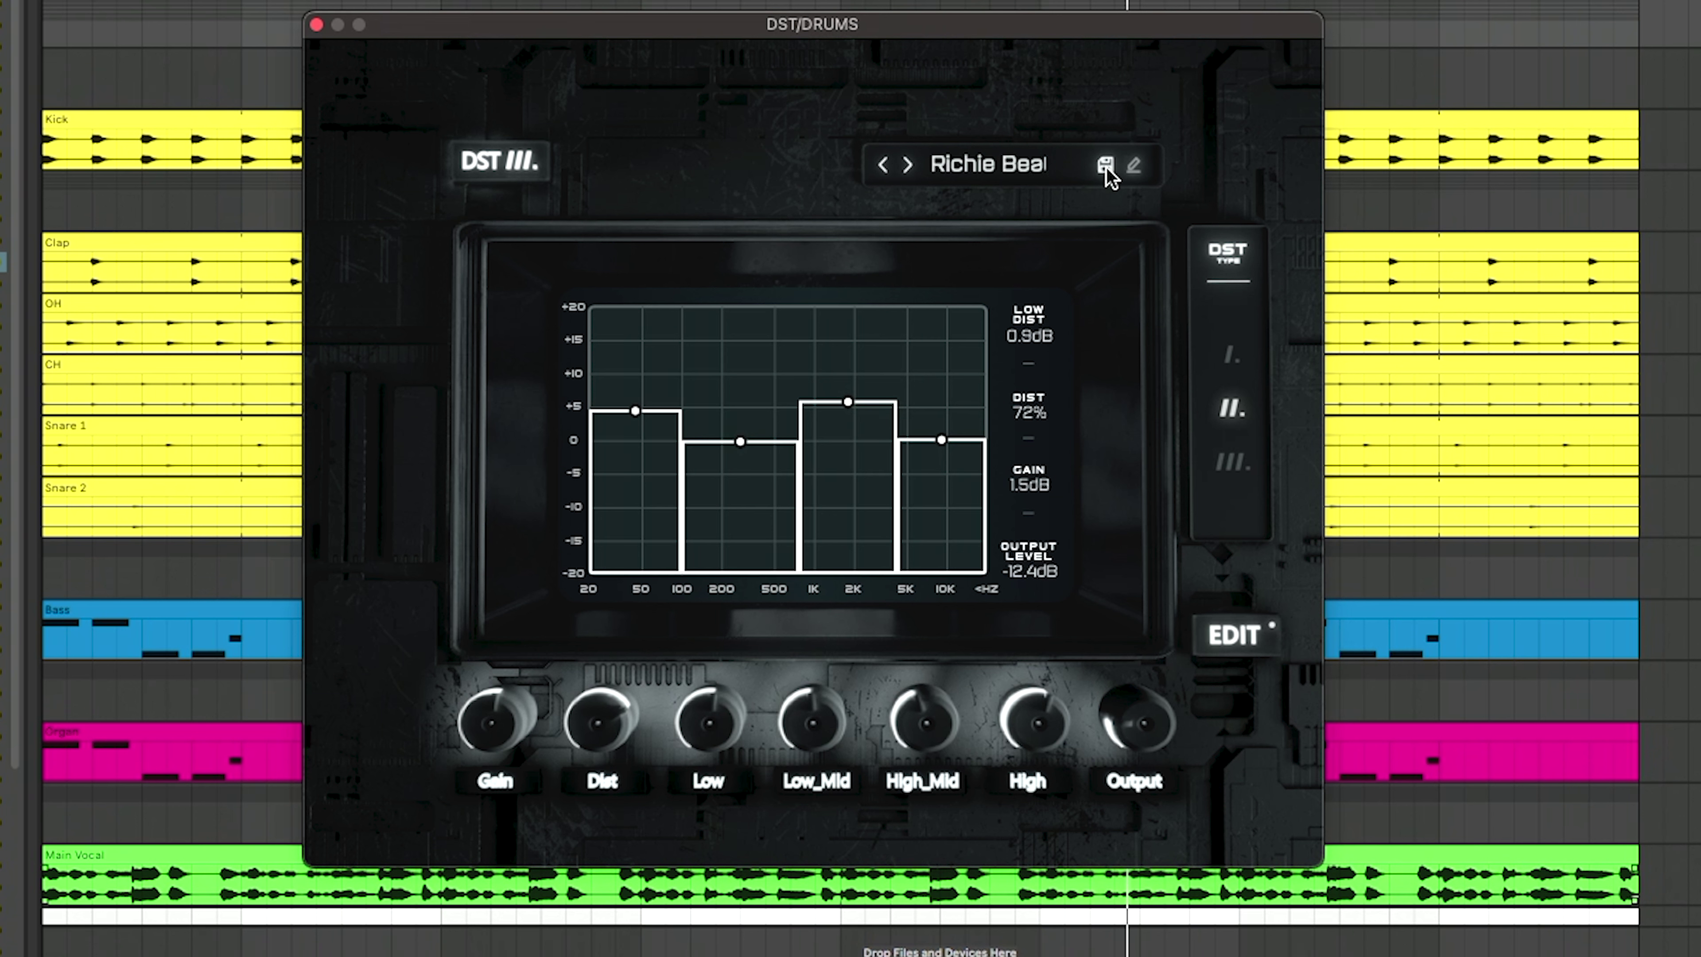
- Confirm the new preset's name, open the preset list and switch the drum group's DST to the Bright Notes preset
{"action": "key", "text": "Return"}
{"action": "left_click", "coordinate": [994, 166]}
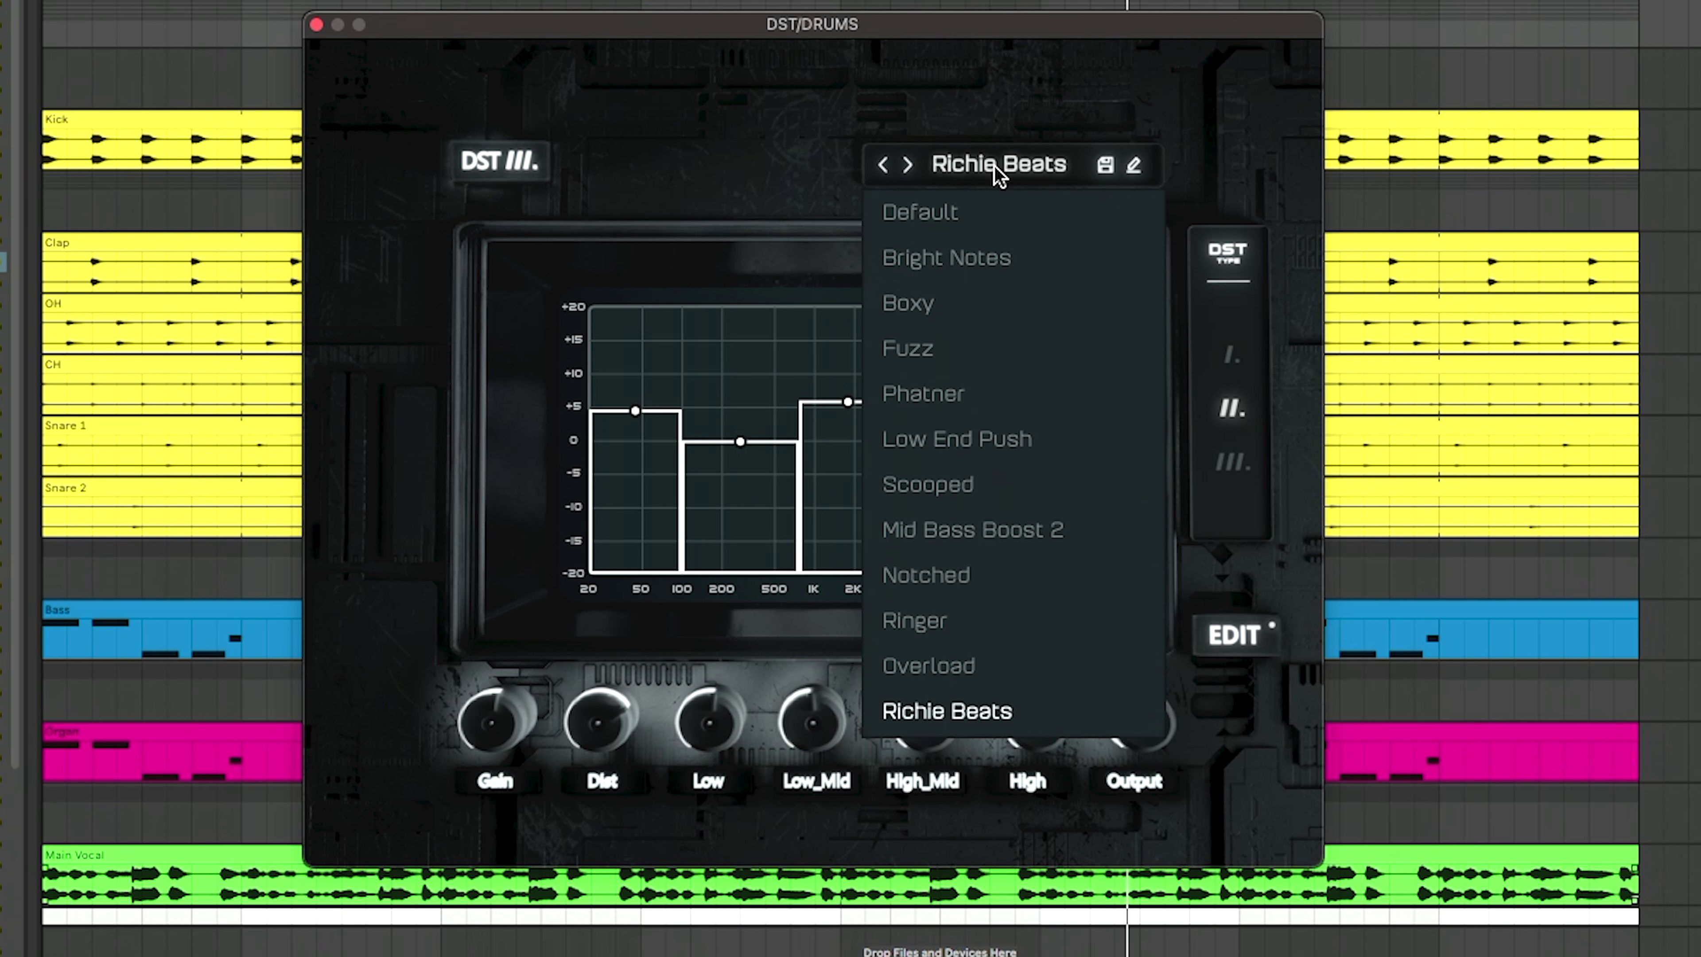
{"action": "left_click", "coordinate": [978, 233]}
{"action": "left_click", "coordinate": [908, 164]}
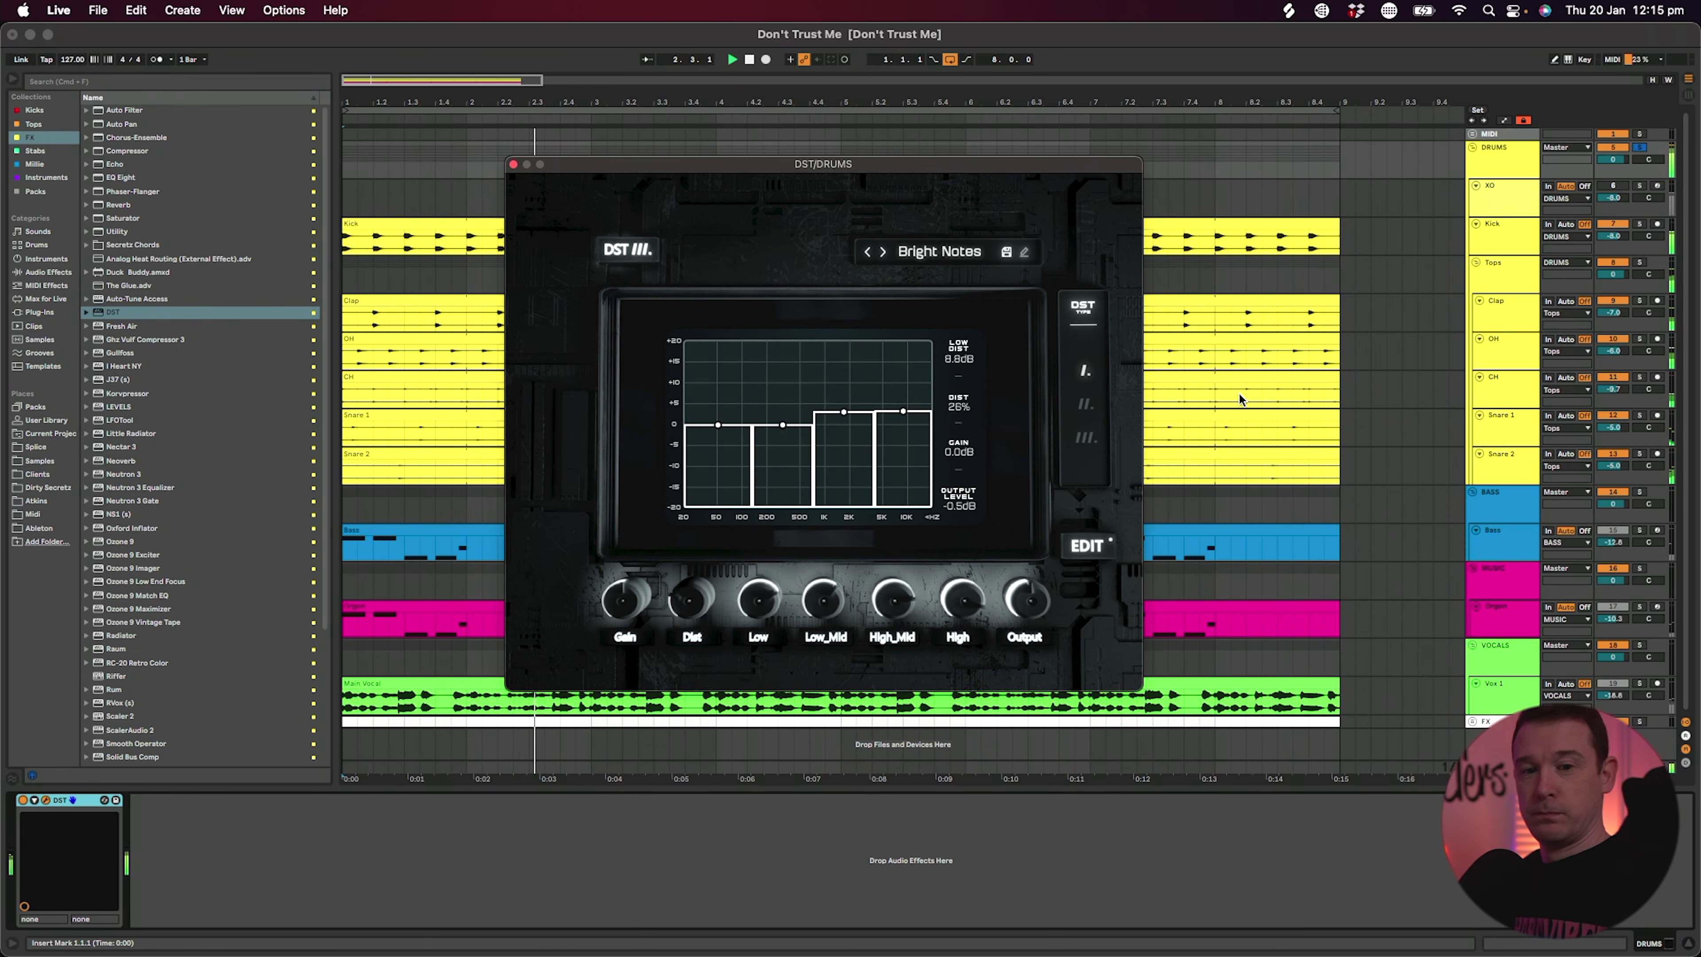
- Audition the DST presets one after another on the drums, from Boxy through Overload
{"action": "left_click", "coordinate": [883, 252]}
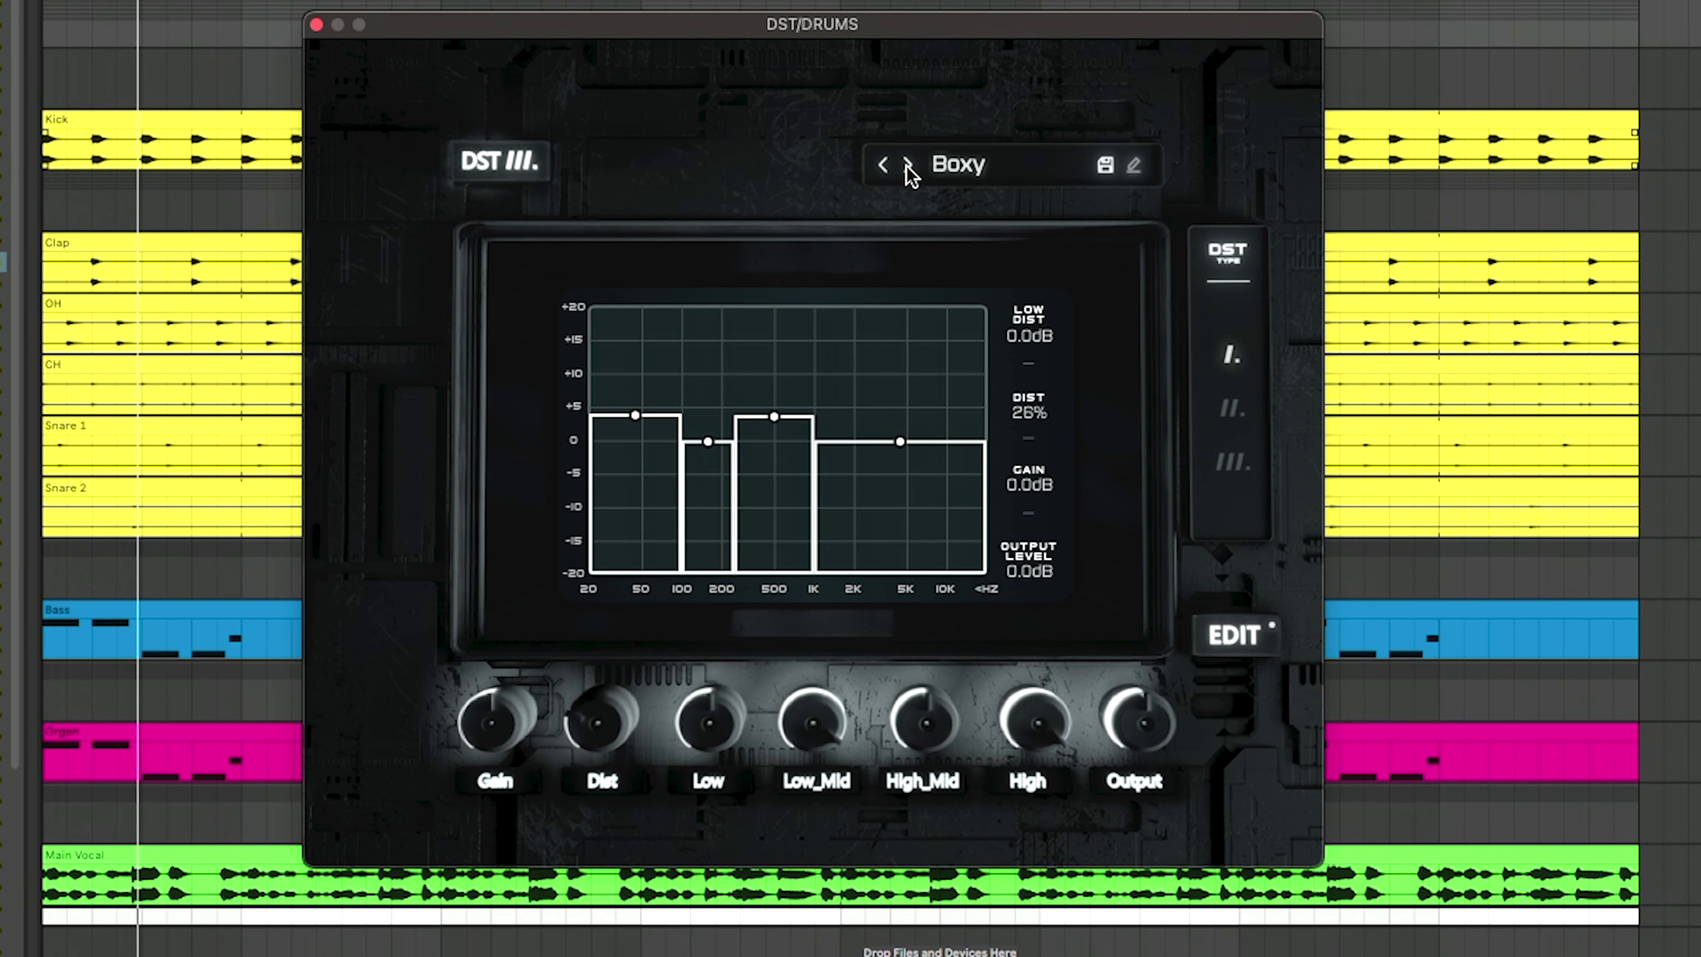
{"action": "left_click", "coordinate": [906, 166]}
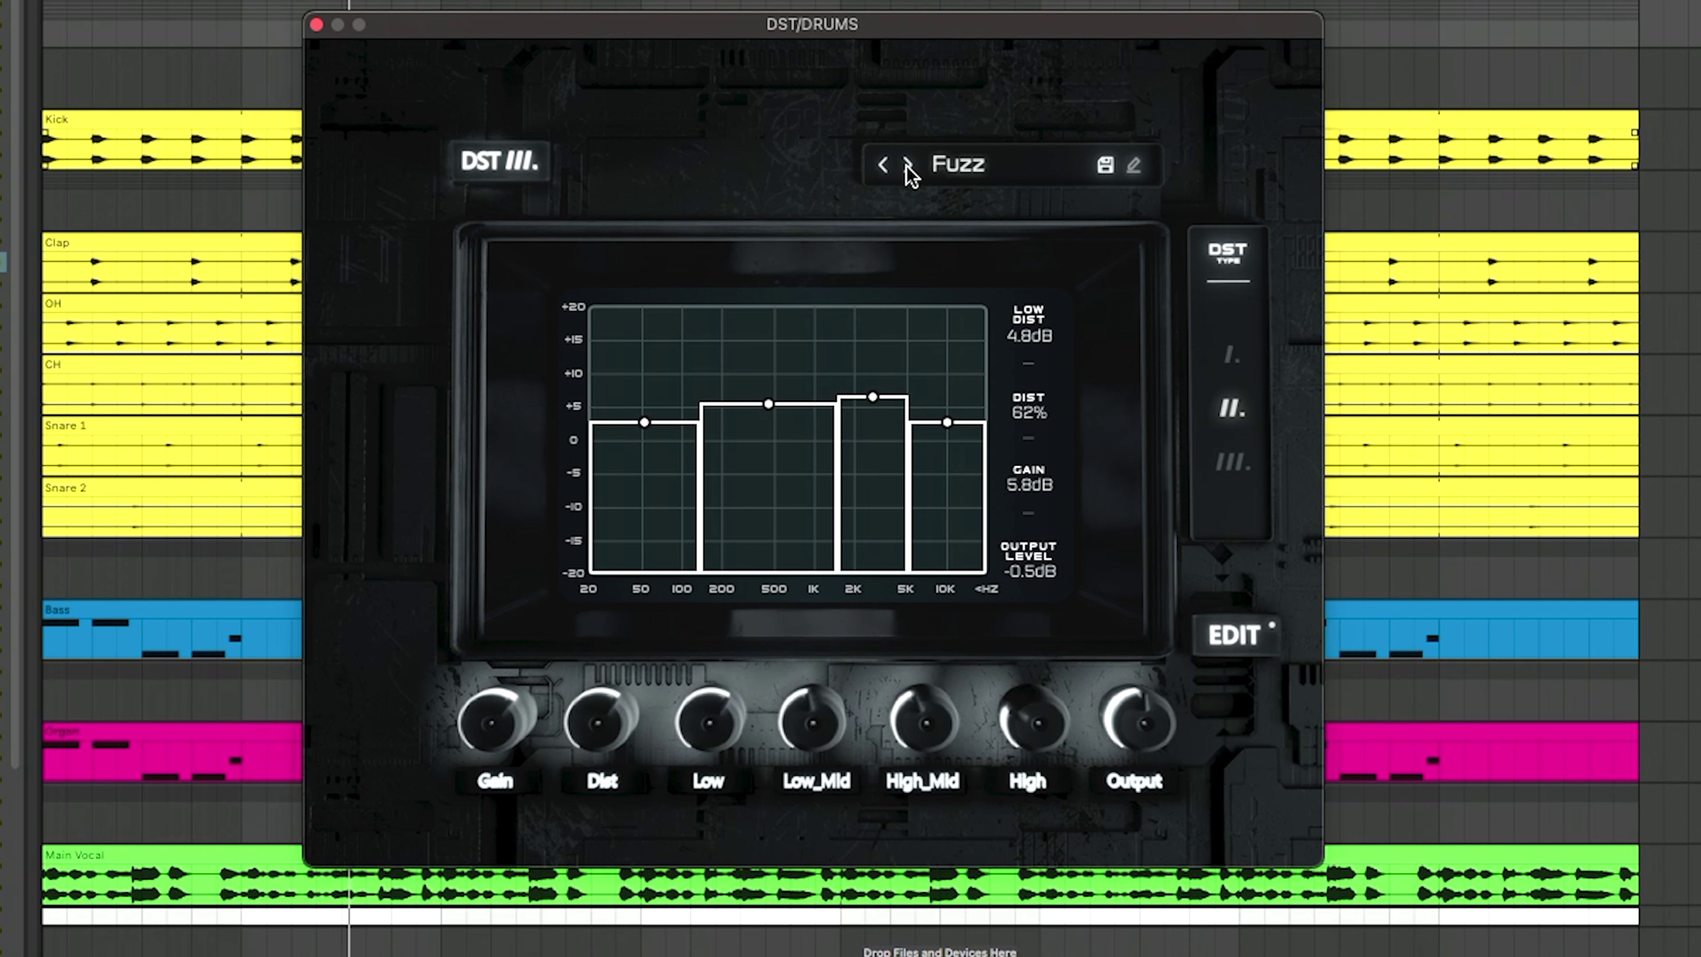
{"action": "left_click", "coordinate": [905, 166]}
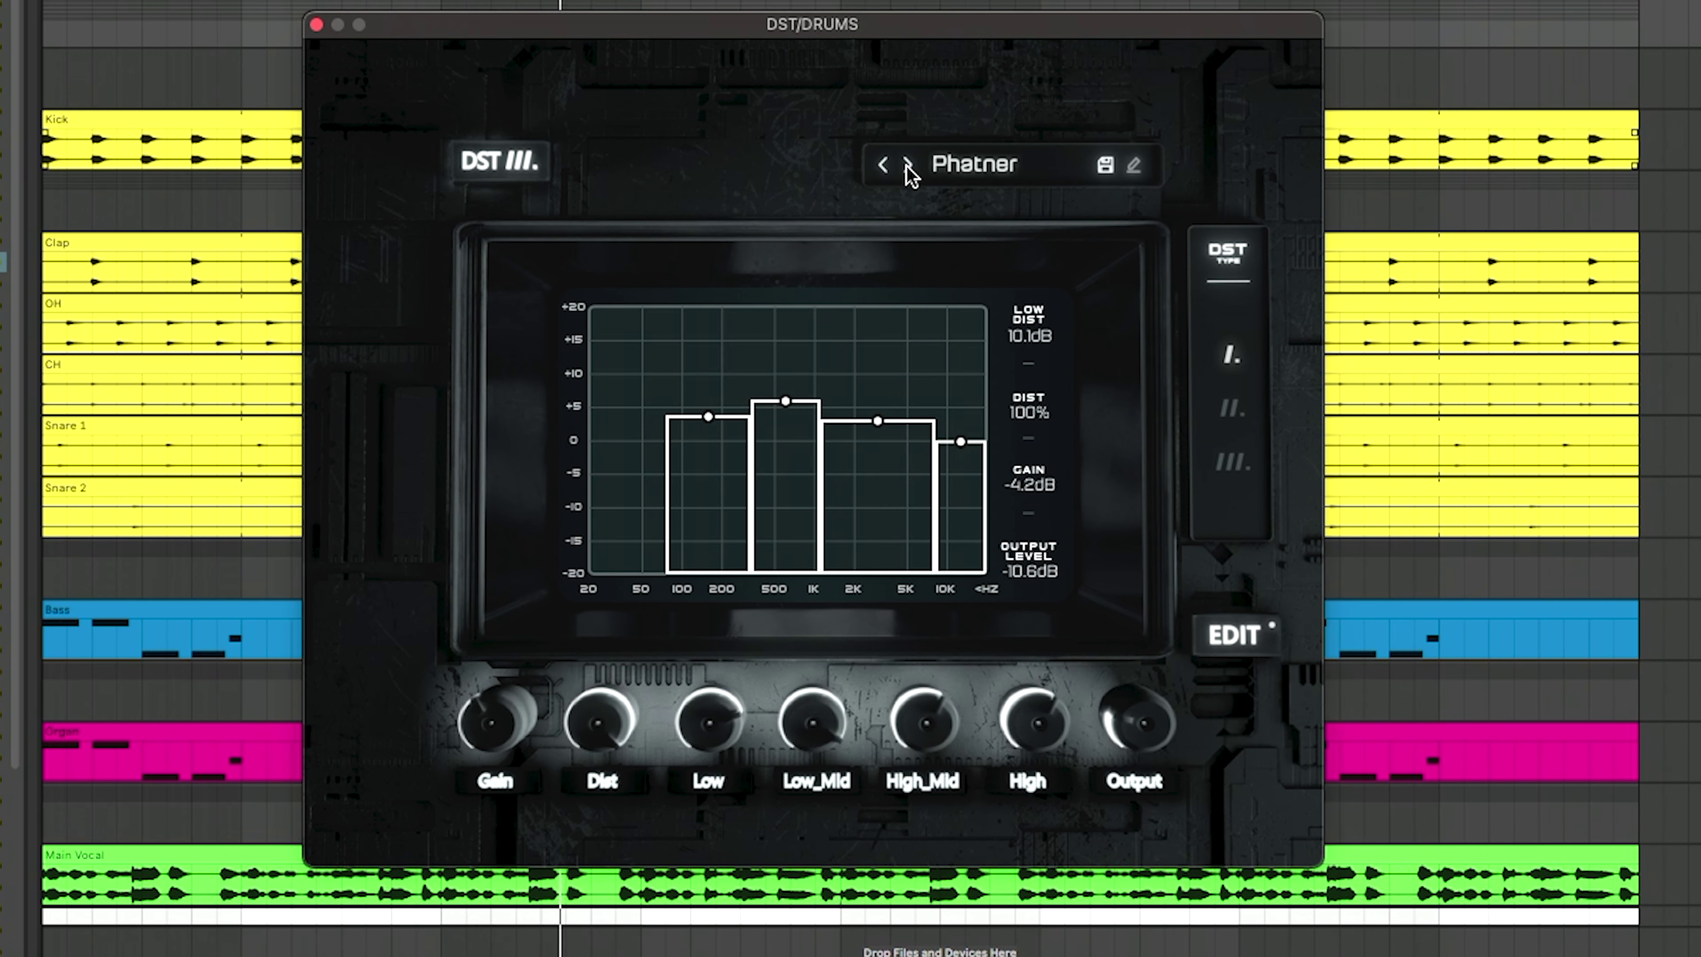
{"action": "left_click", "coordinate": [906, 166]}
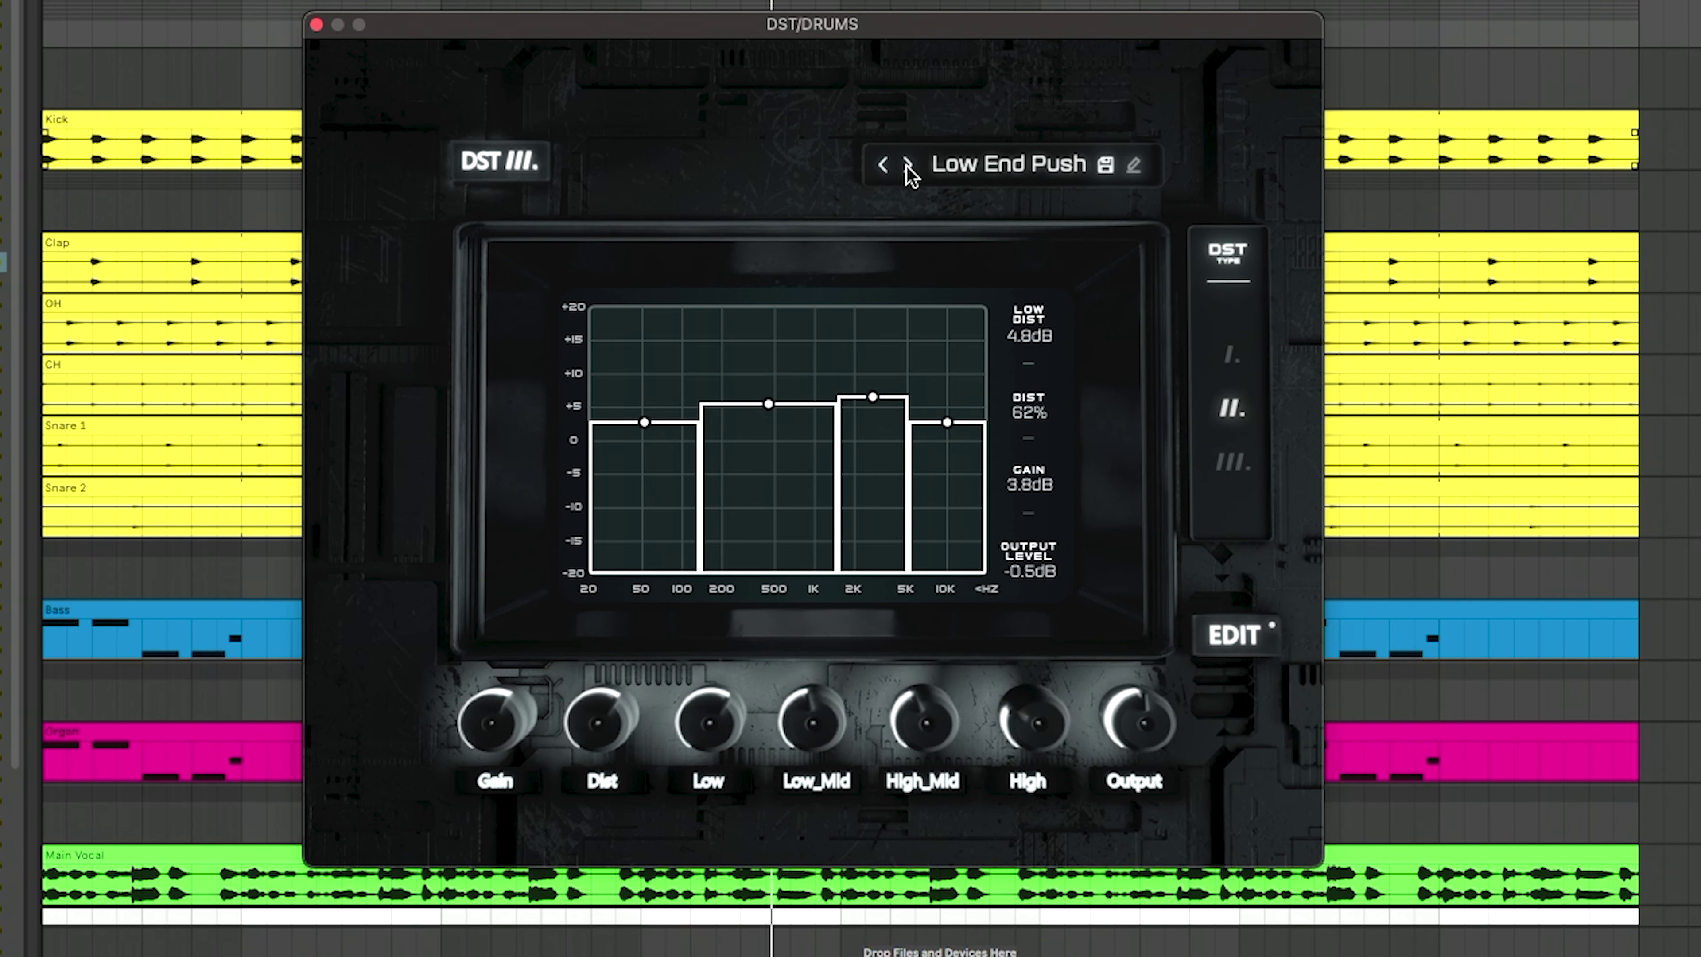
{"action": "left_click", "coordinate": [905, 166]}
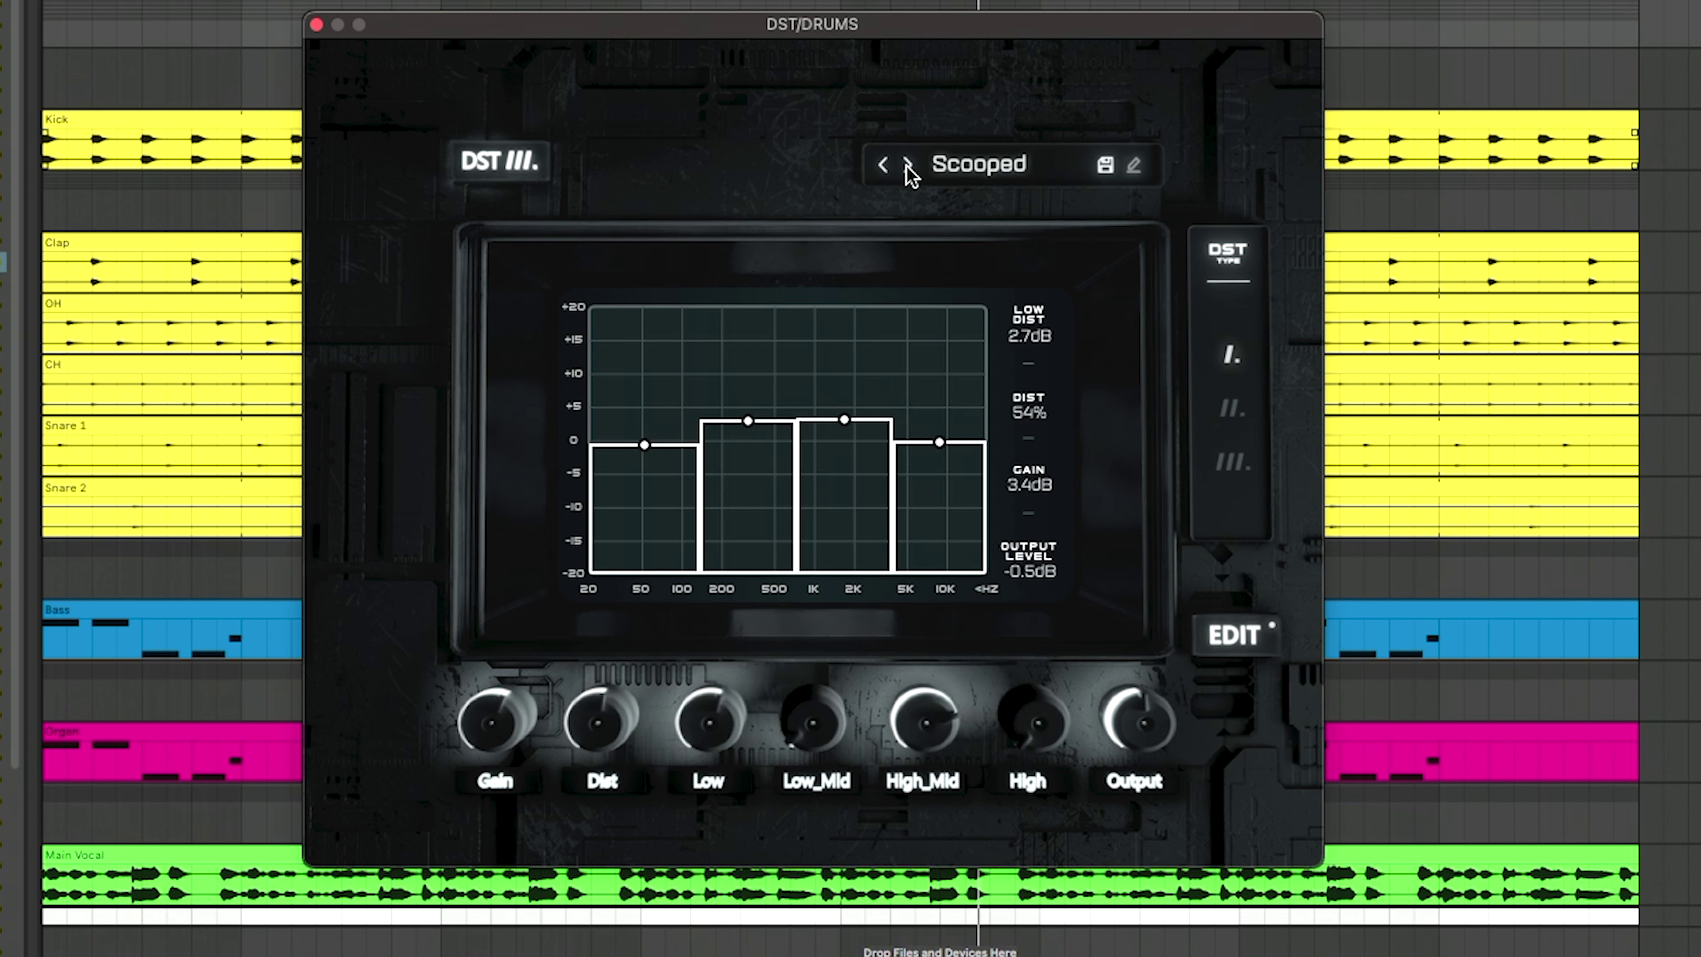
{"action": "left_click", "coordinate": [906, 166]}
{"action": "left_click", "coordinate": [883, 253]}
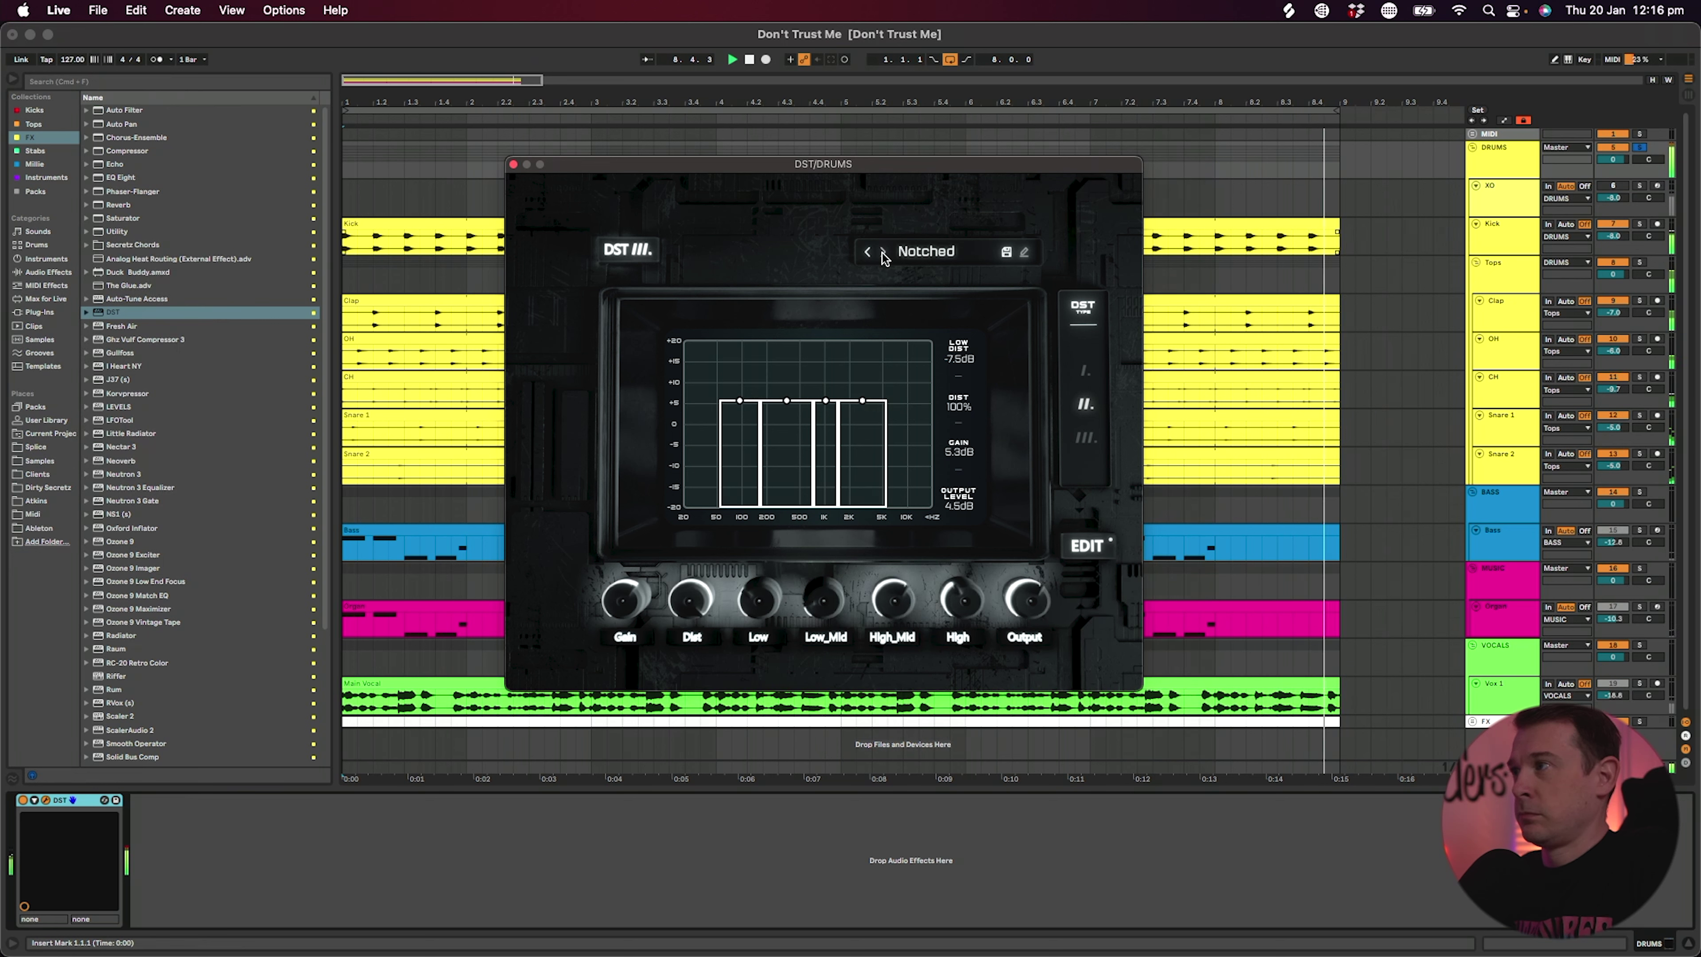
{"action": "left_click", "coordinate": [883, 254]}
{"action": "left_click", "coordinate": [883, 253]}
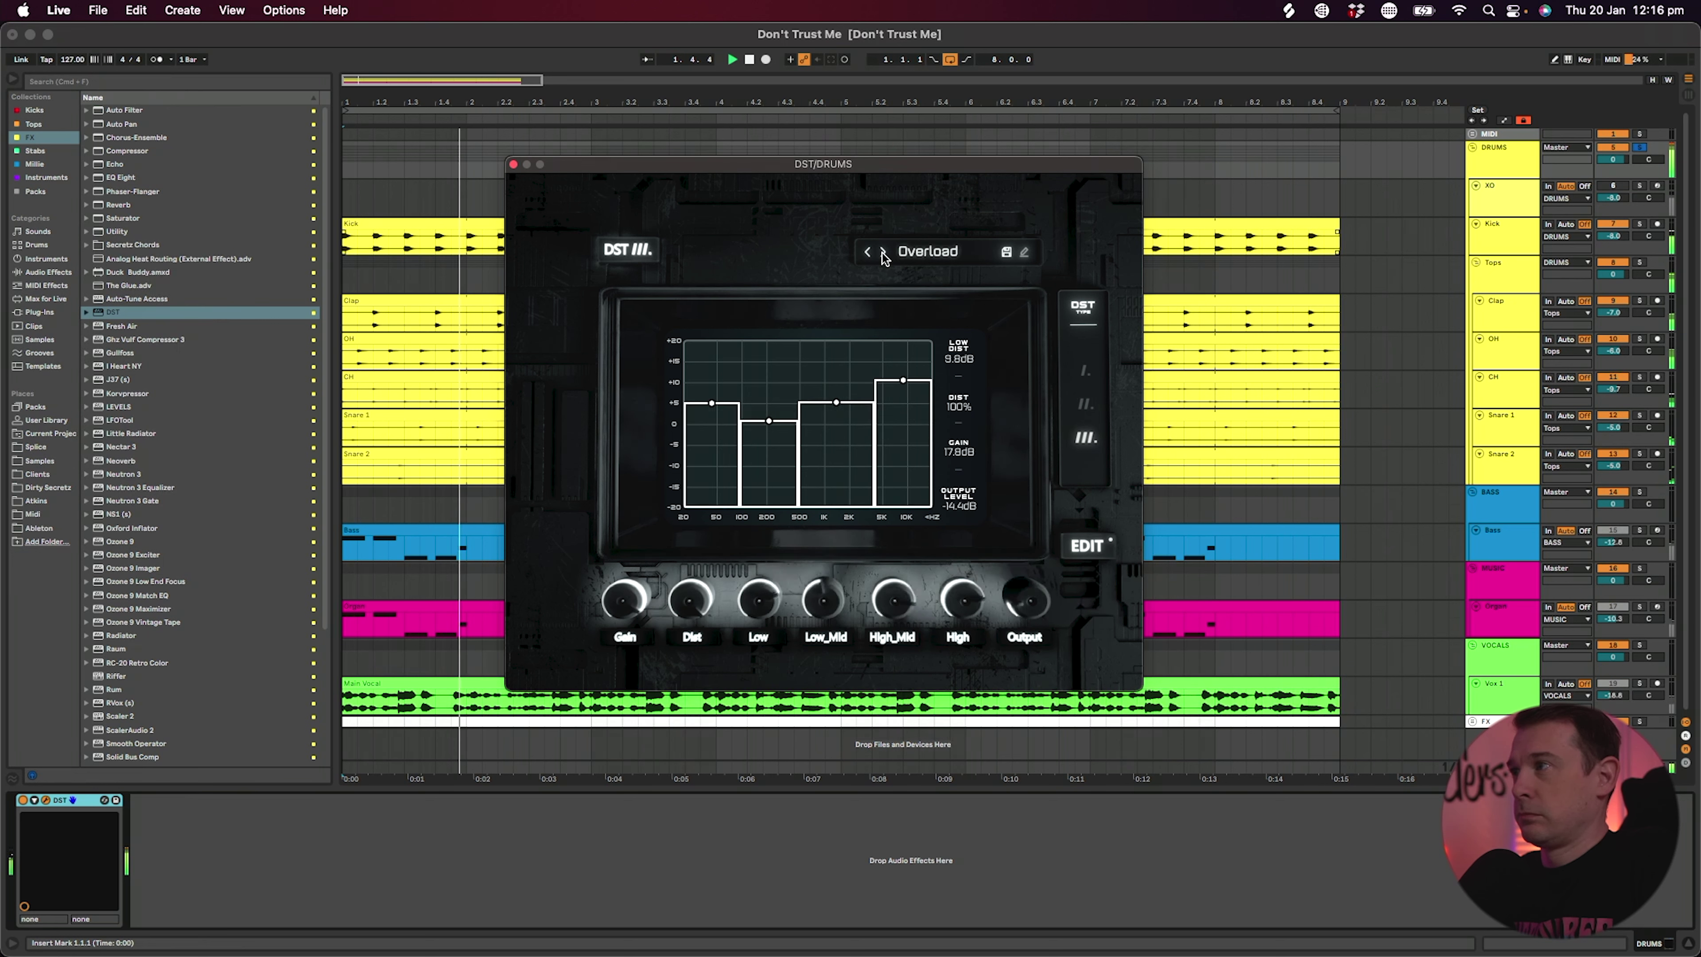
{"action": "left_click", "coordinate": [882, 254]}
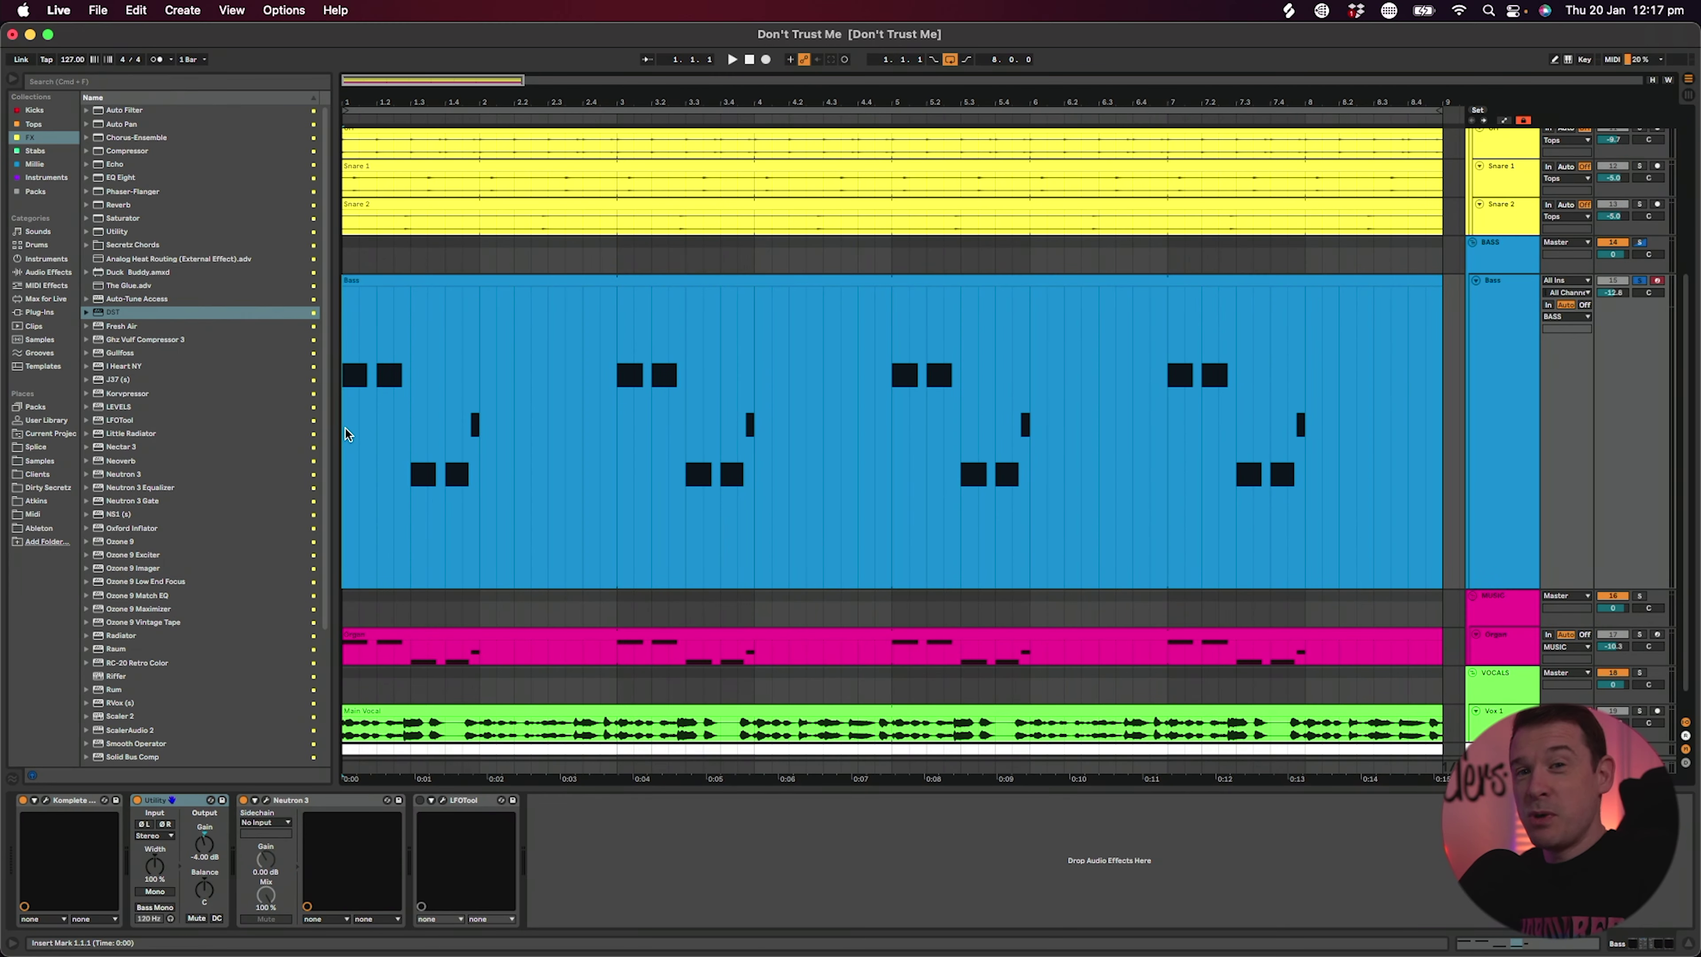
- Listen briefly to the dry bass and insert DST on the Bass track between Neutron 3 and LFOTool
{"action": "key", "text": "space"}
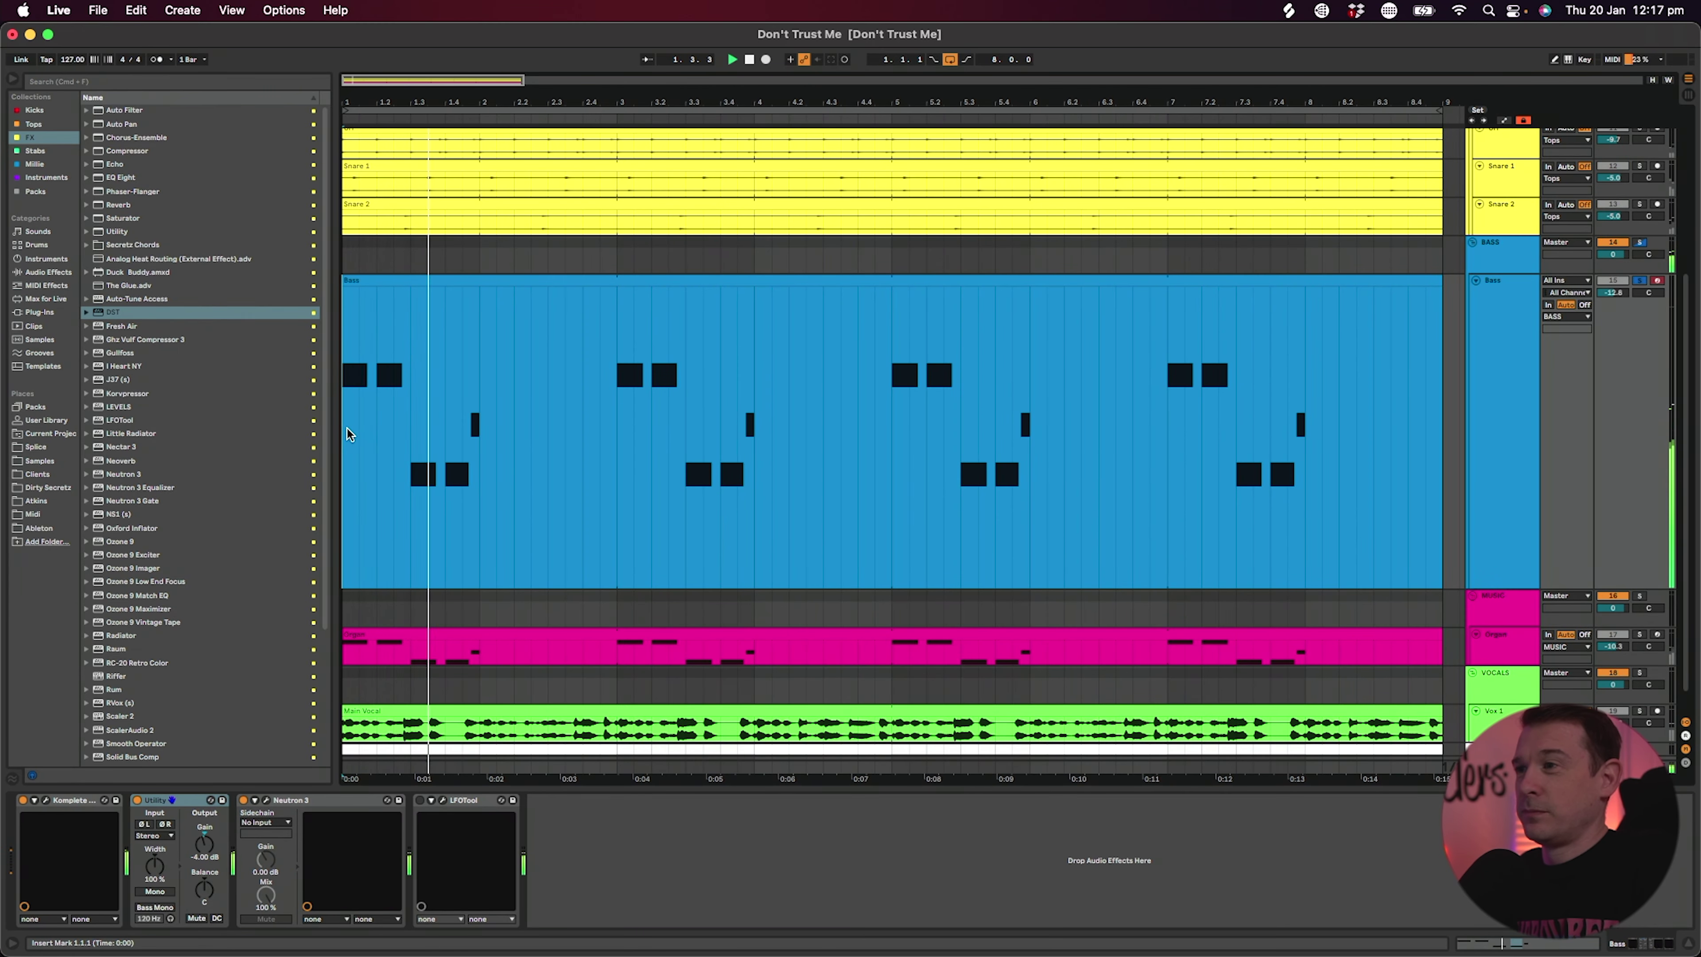
{"action": "key", "text": "space"}
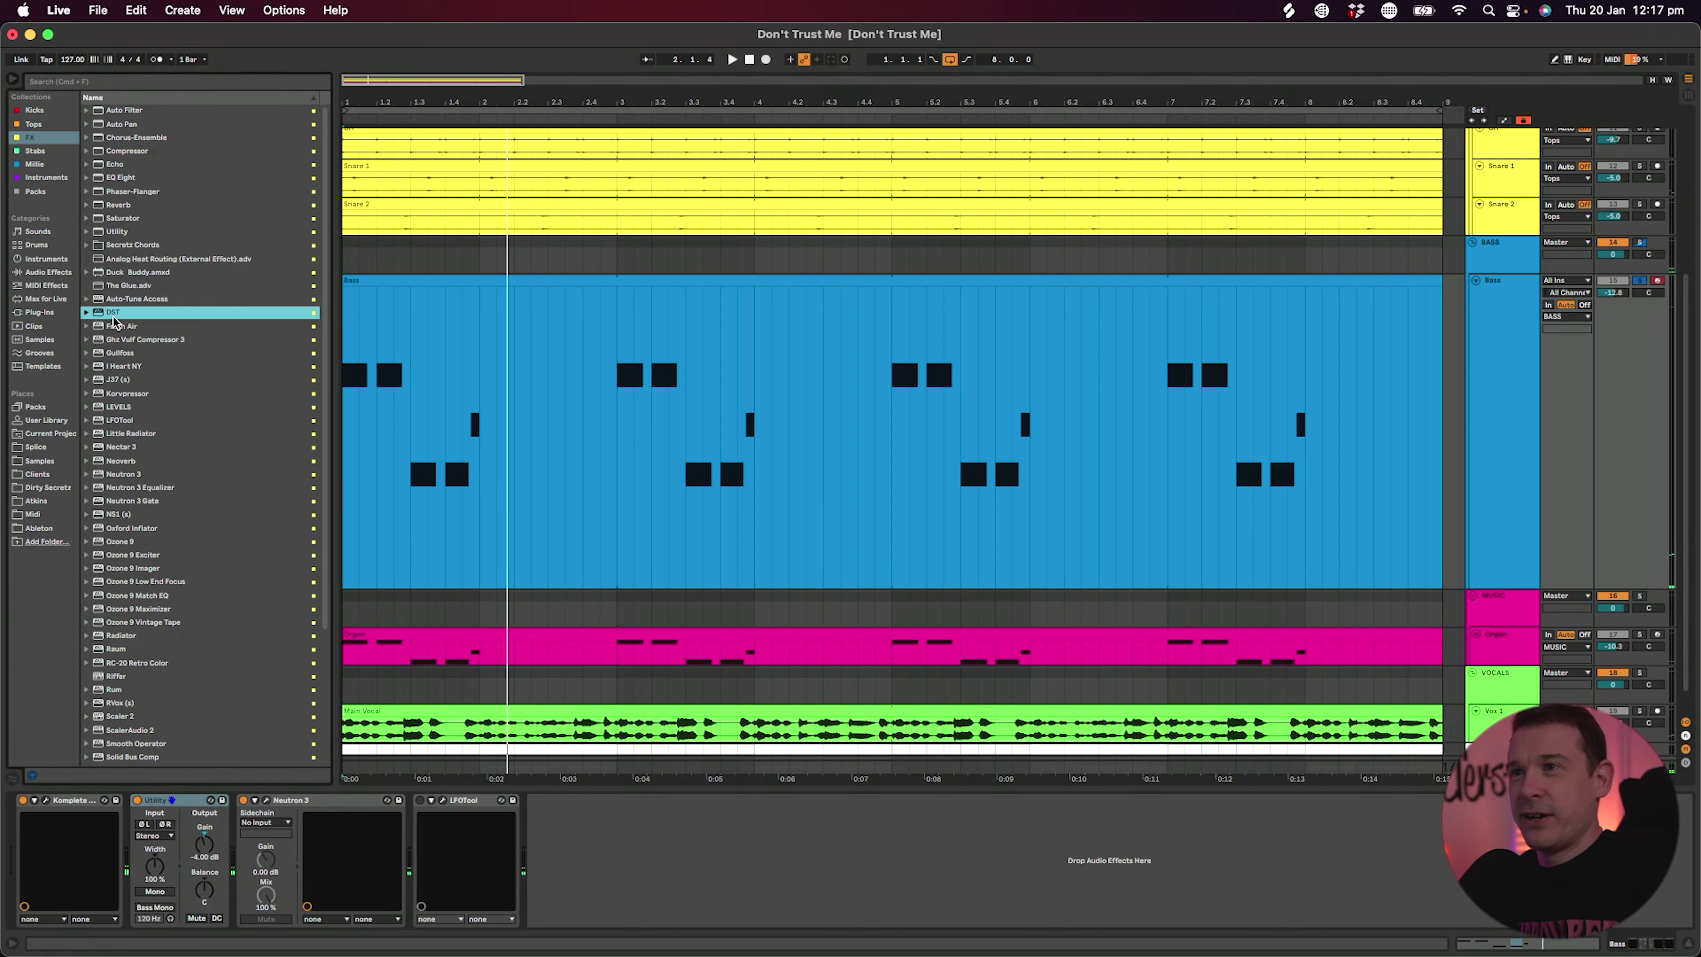
{"action": "left_click_drag", "start_coordinate": [112, 312], "coordinate": [480, 813]}
{"action": "key", "text": "space"}
- Choose distortion type II for the bass, reducing the Low_Mid distortion and raising High_Mid to about 5.3 dB
{"action": "left_click", "coordinate": [1091, 414]}
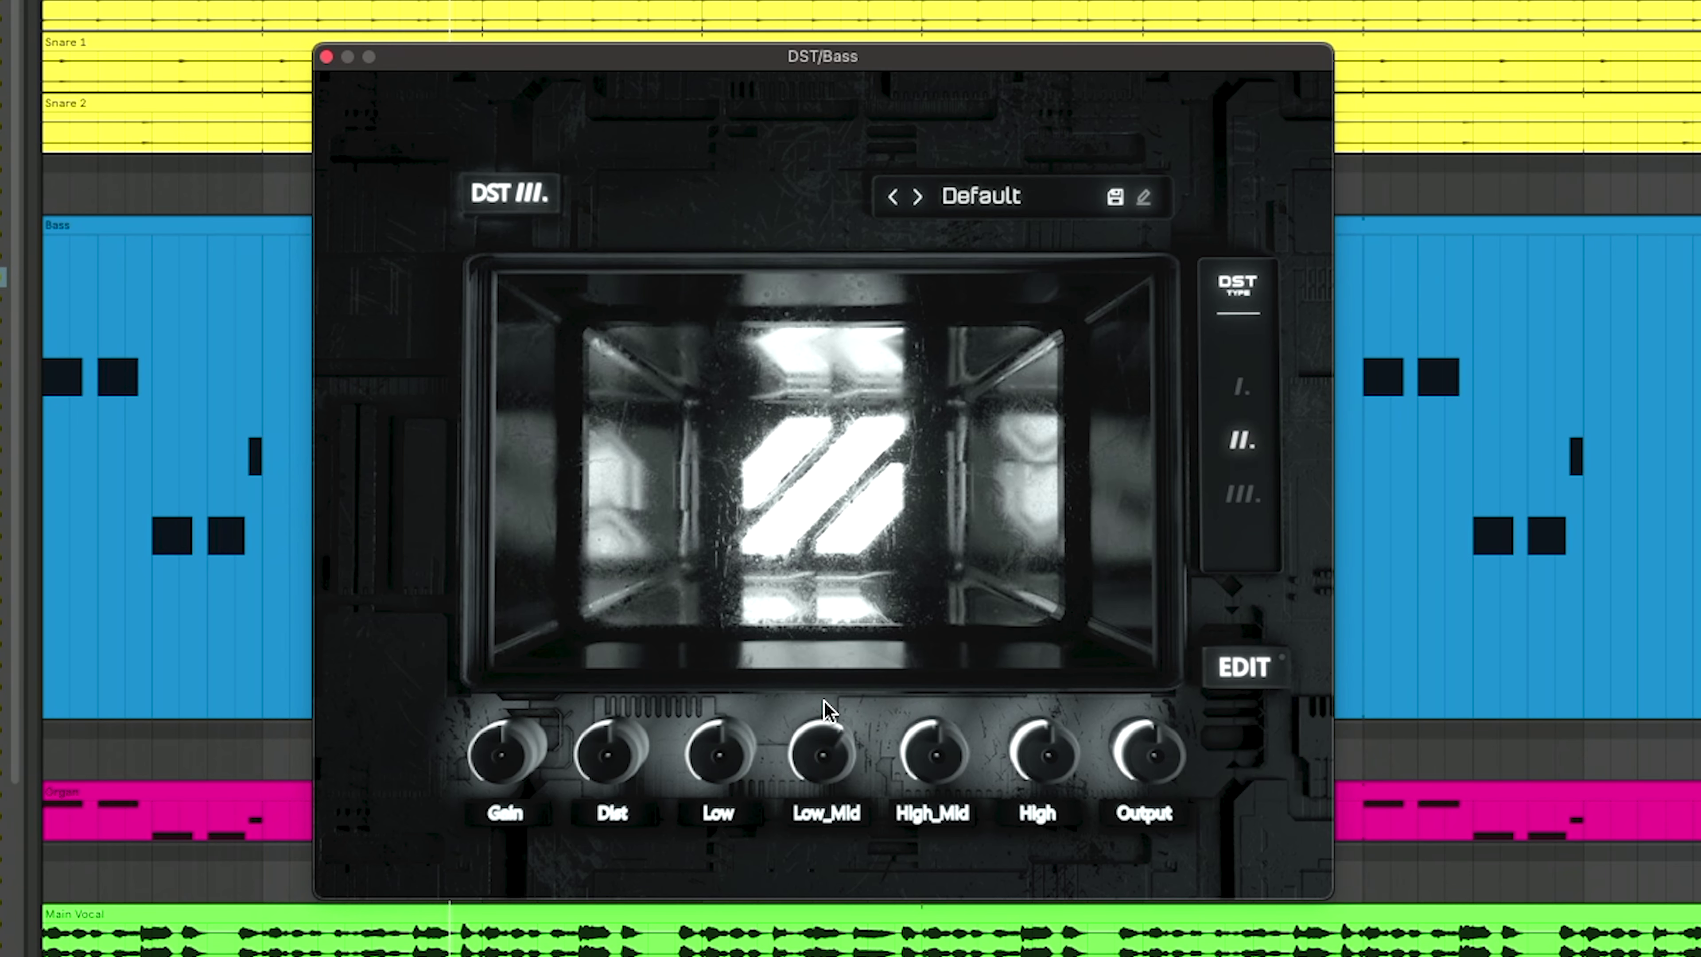
{"action": "left_click_drag", "start_coordinate": [829, 697], "coordinate": [851, 796]}
{"action": "left_click_drag", "start_coordinate": [945, 757], "coordinate": [934, 696]}
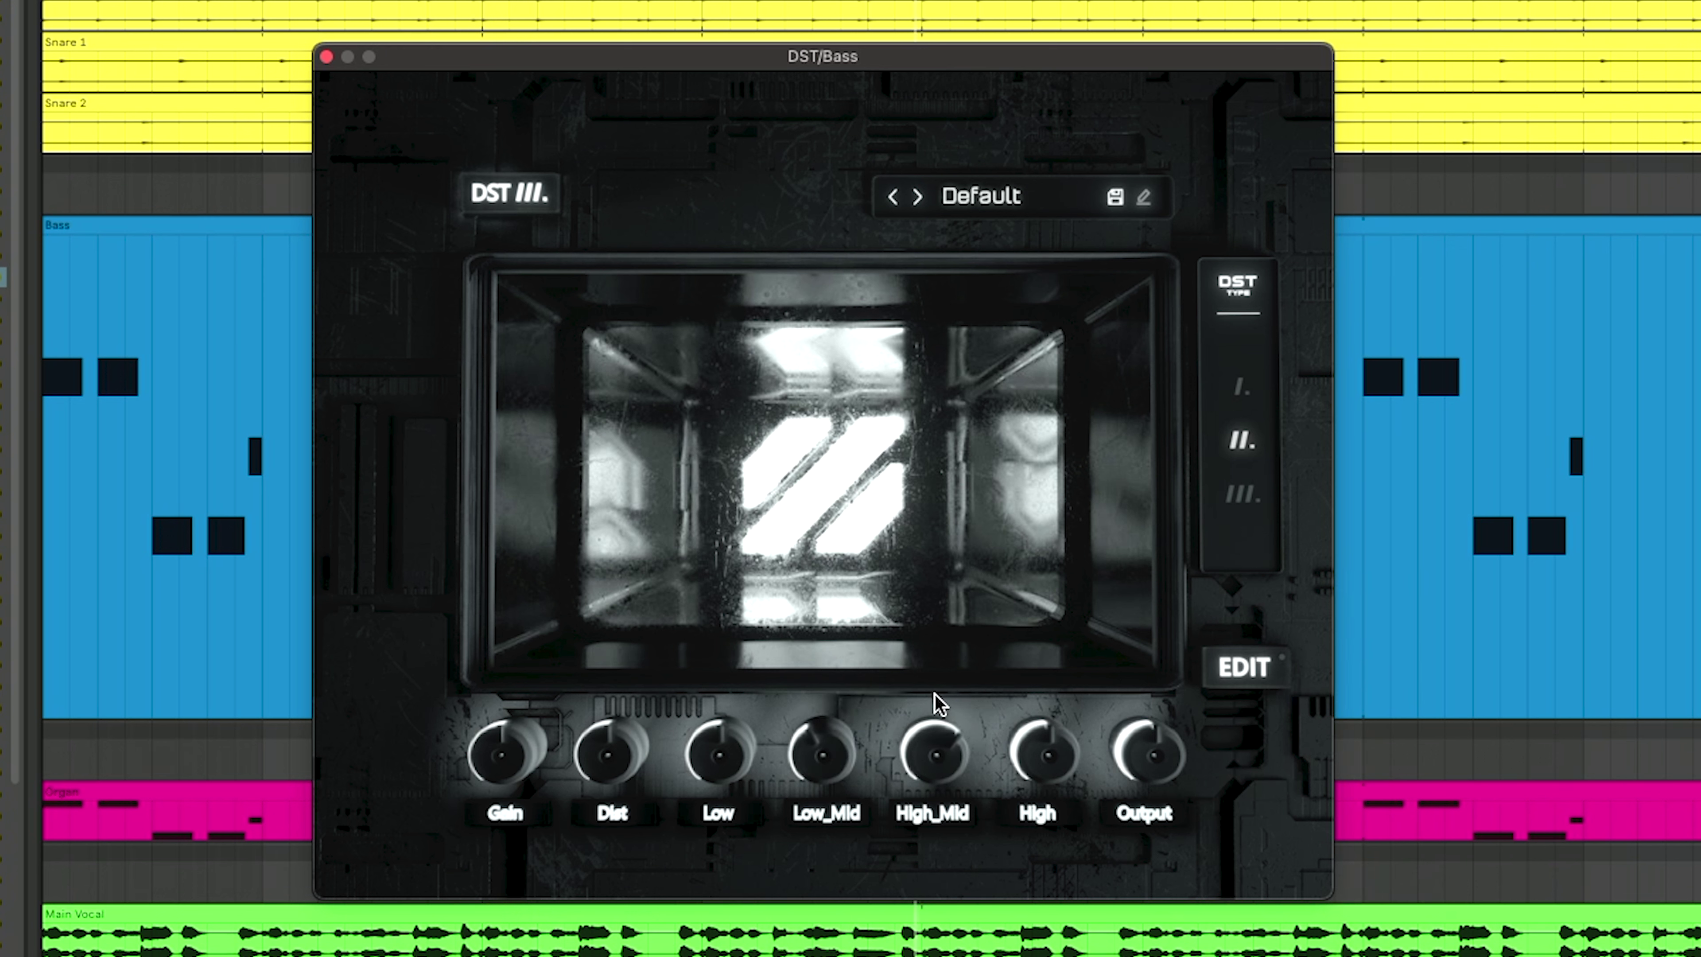
- Try distortion type III on the bass with the overall Dist amount turned down, and return to type II
{"action": "left_click", "coordinate": [1249, 495]}
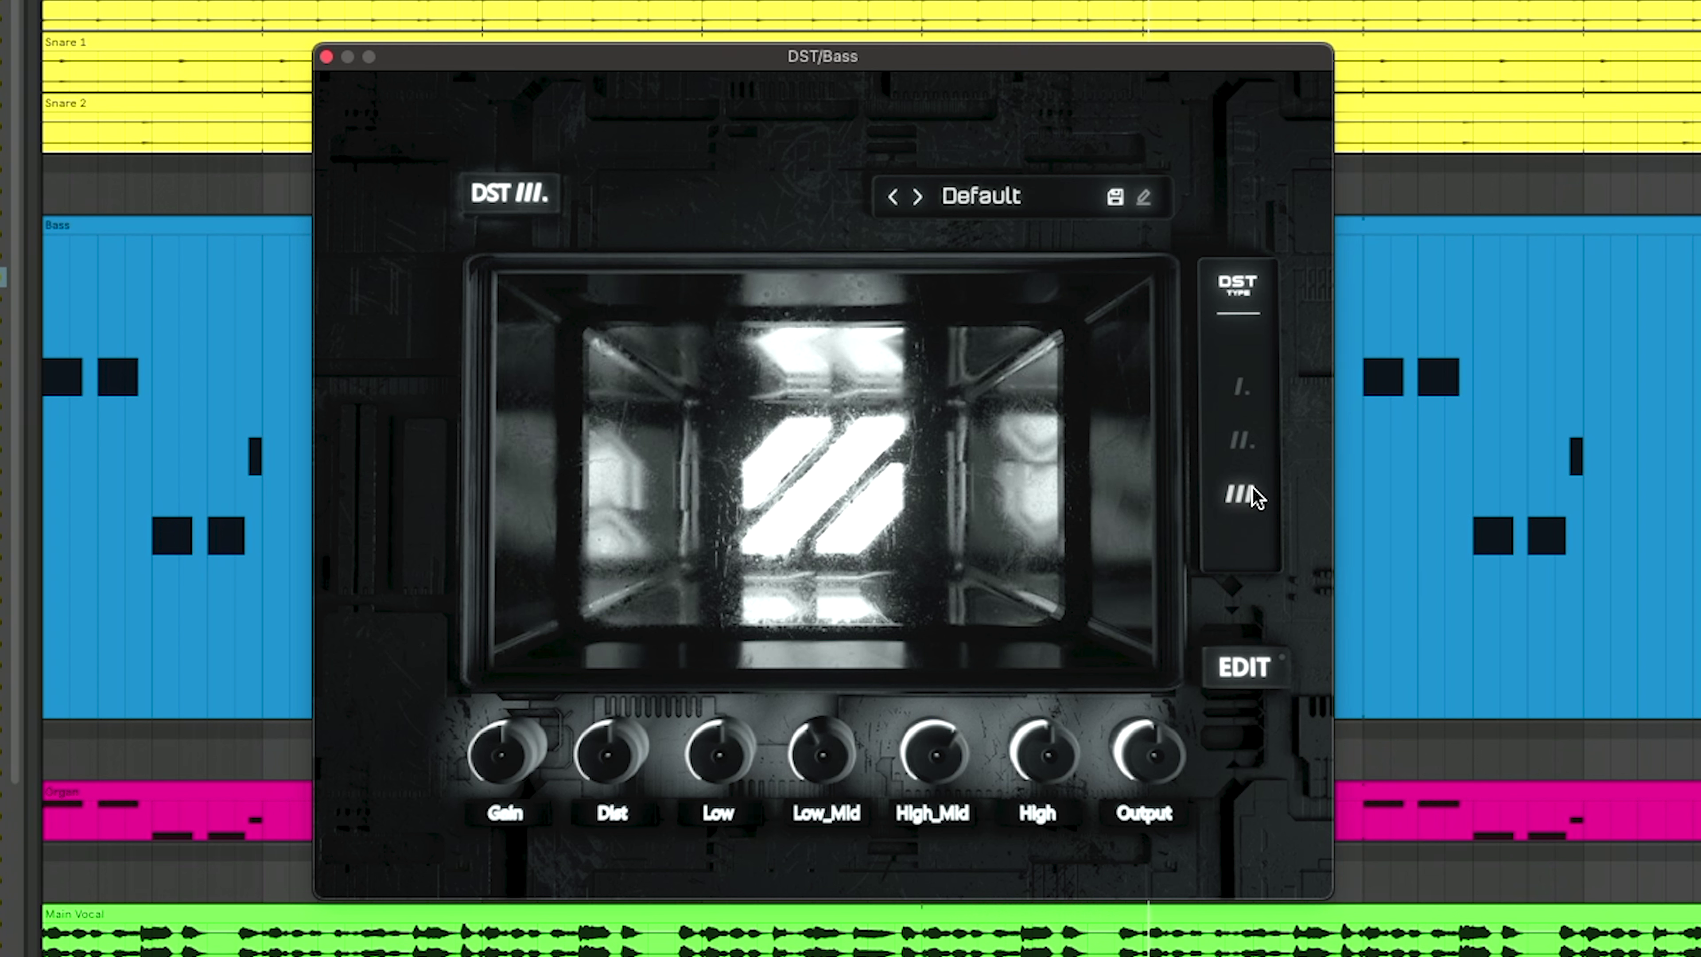
{"action": "left_click_drag", "start_coordinate": [618, 761], "coordinate": [633, 891]}
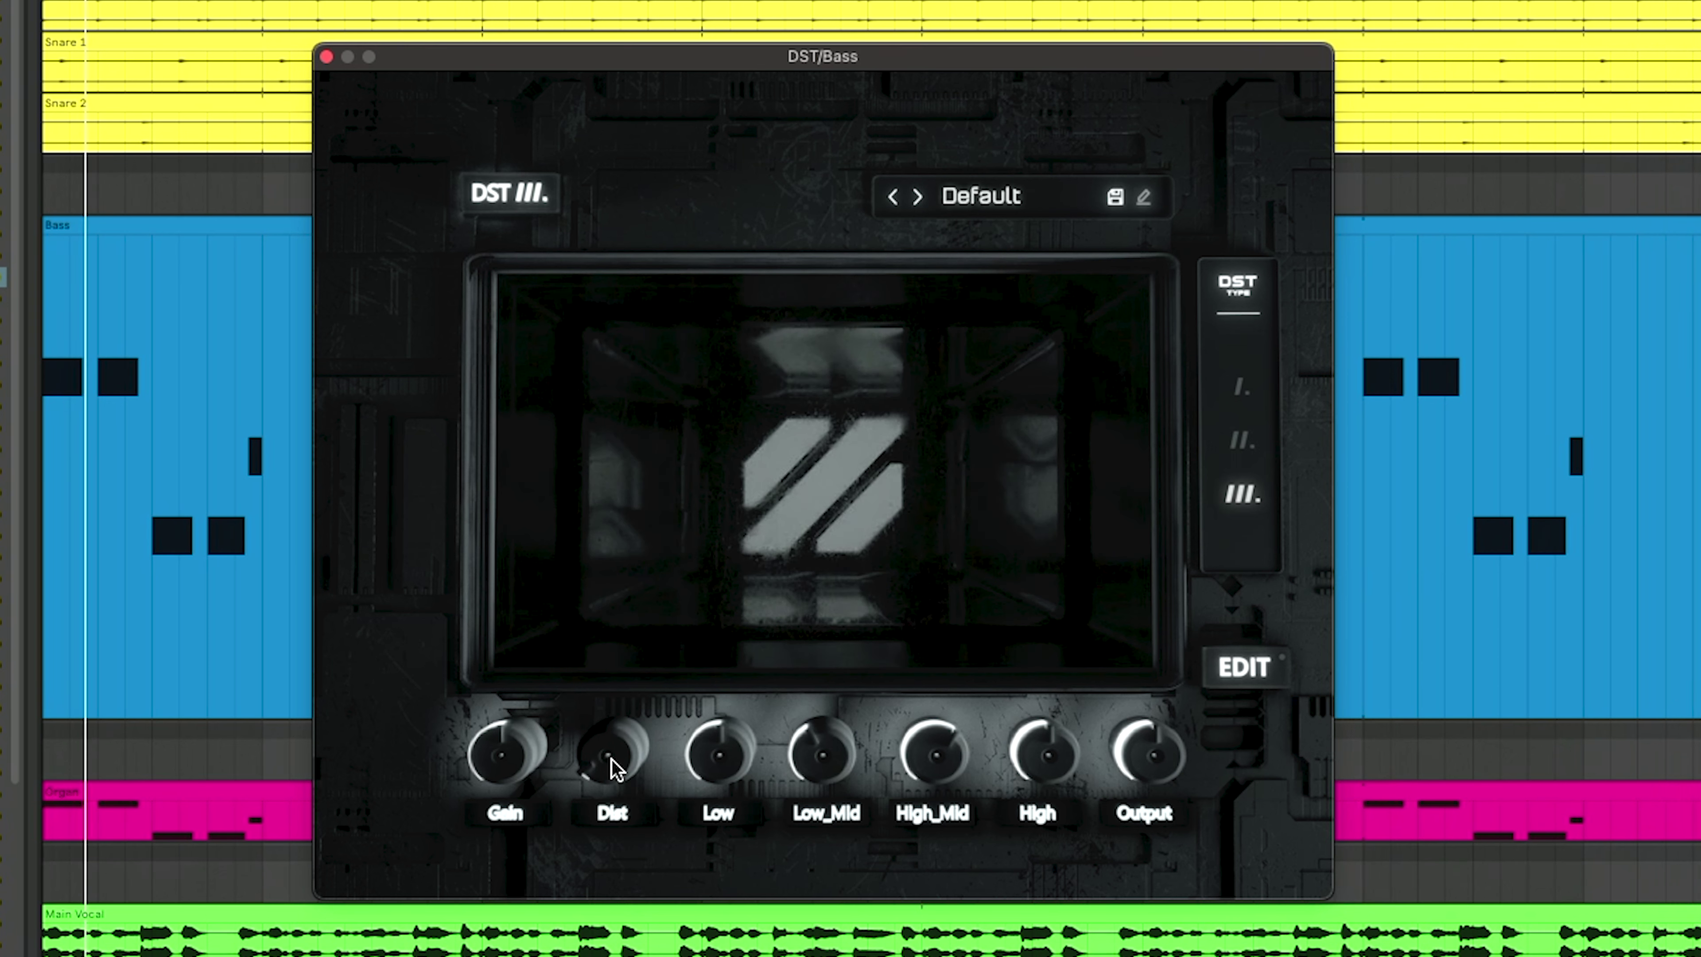
{"action": "left_click", "coordinate": [1242, 440]}
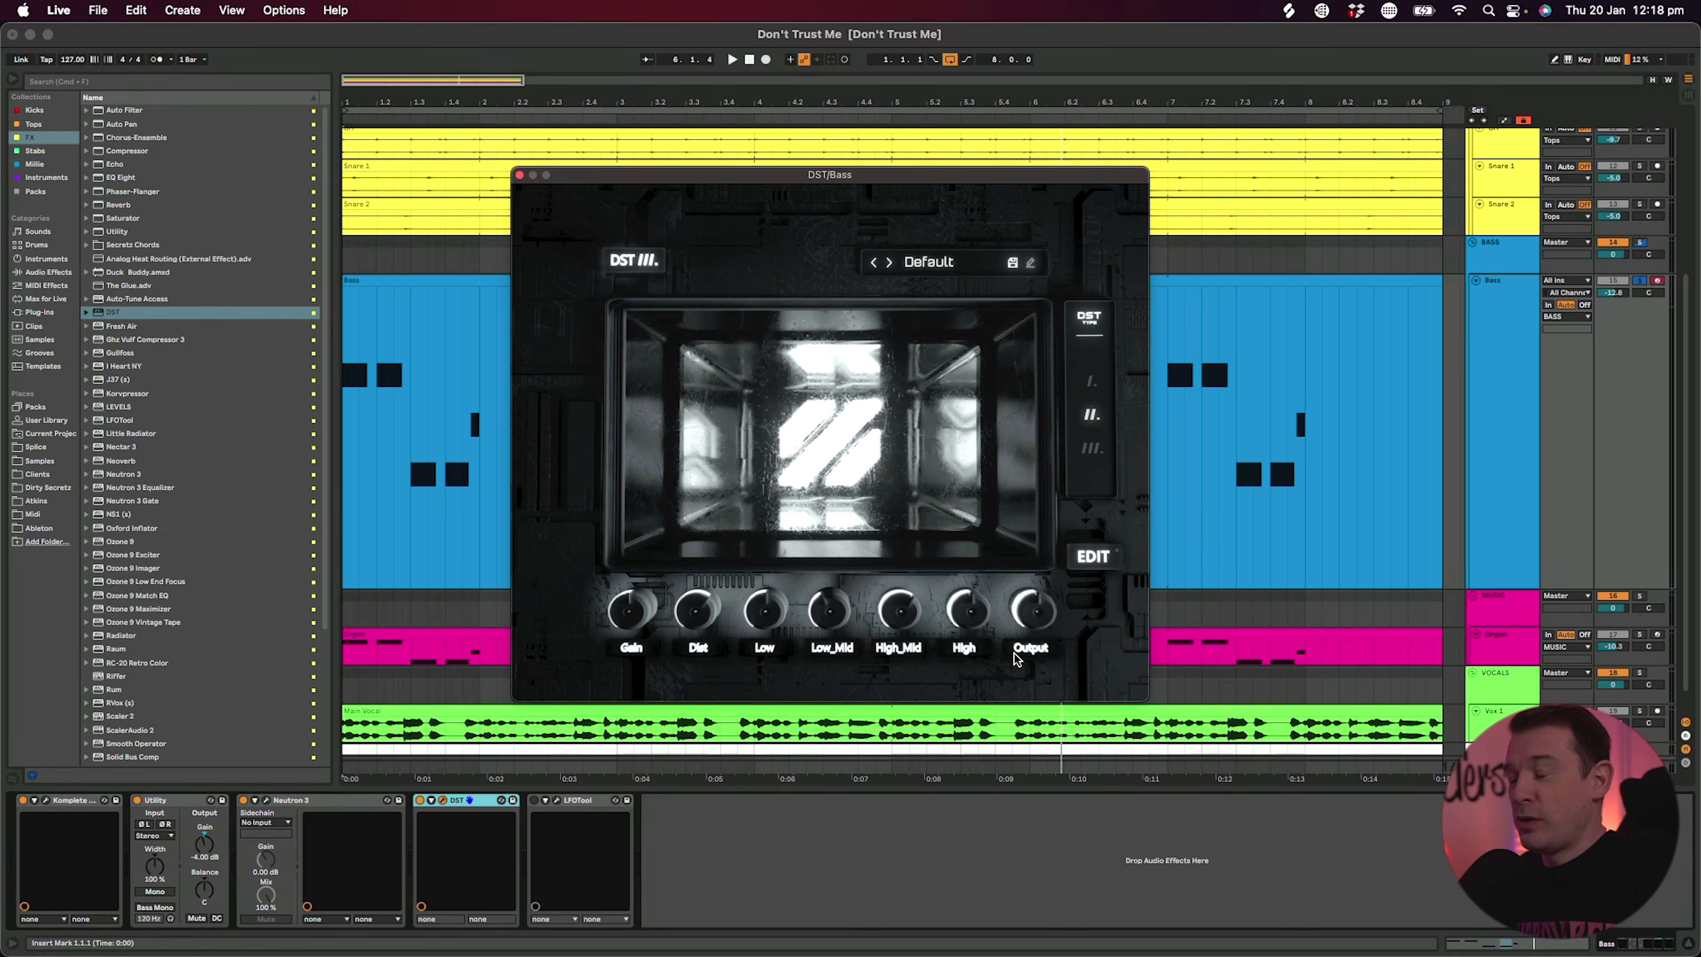
- Open the band editor and reshape the low band to span about 100 to 400 Hz at a level of +2.2 dB
{"action": "left_click", "coordinate": [1093, 558]}
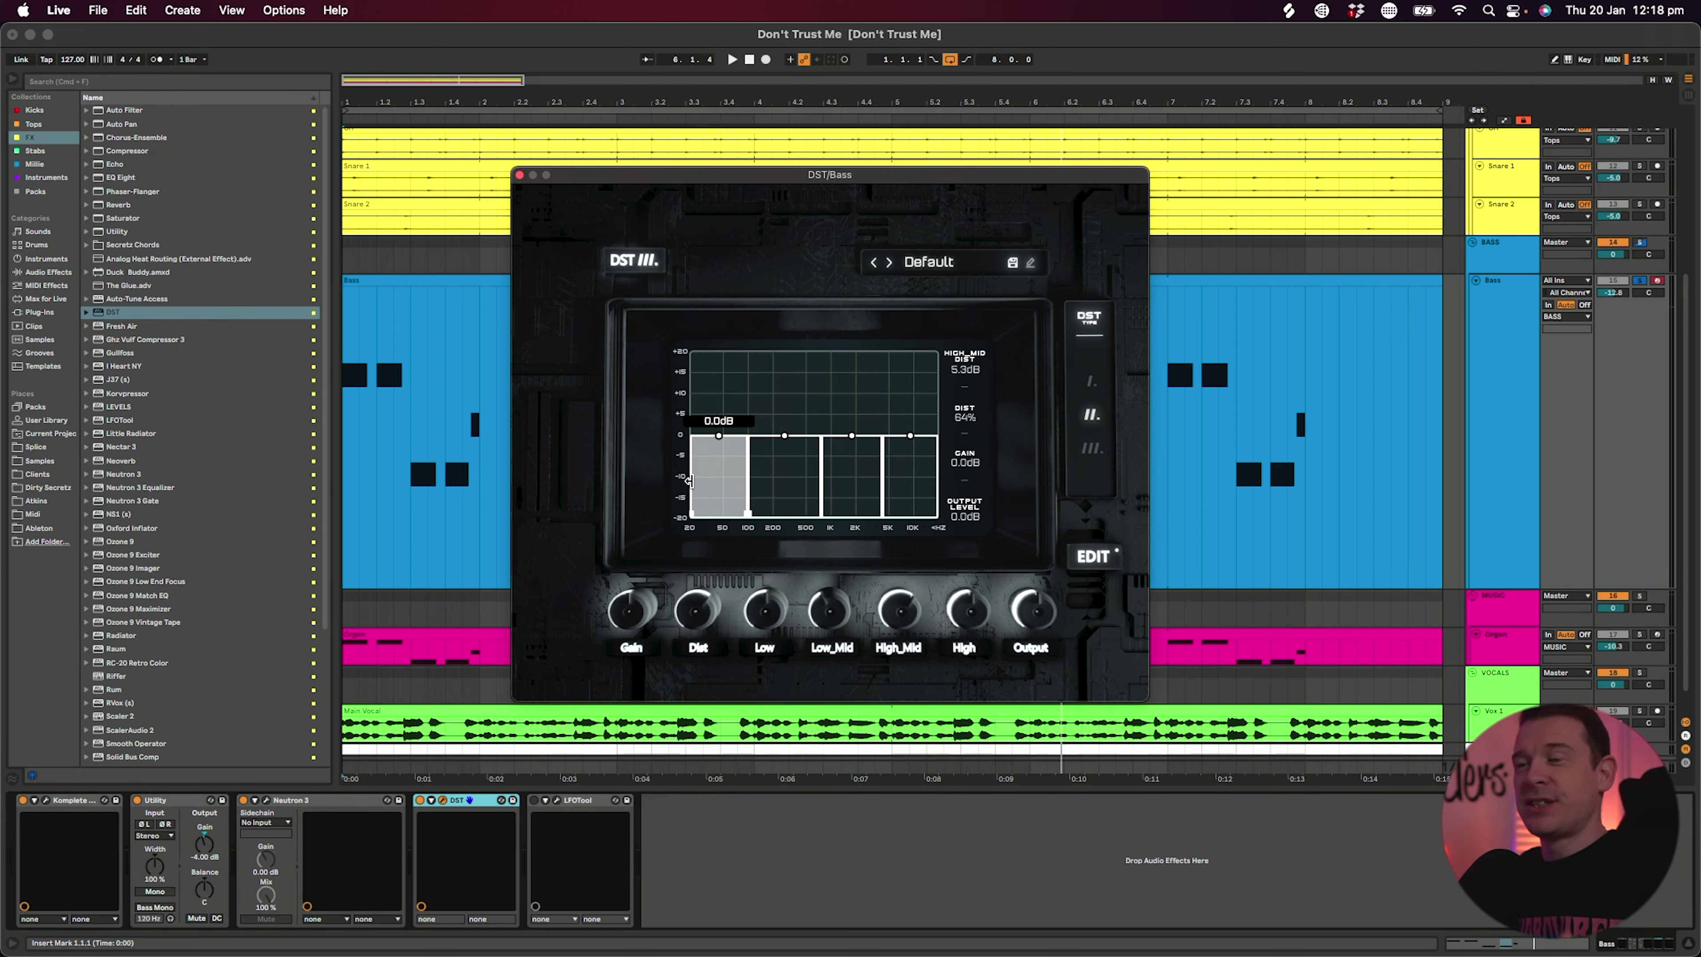
{"action": "left_click_drag", "start_coordinate": [689, 480], "coordinate": [714, 487]}
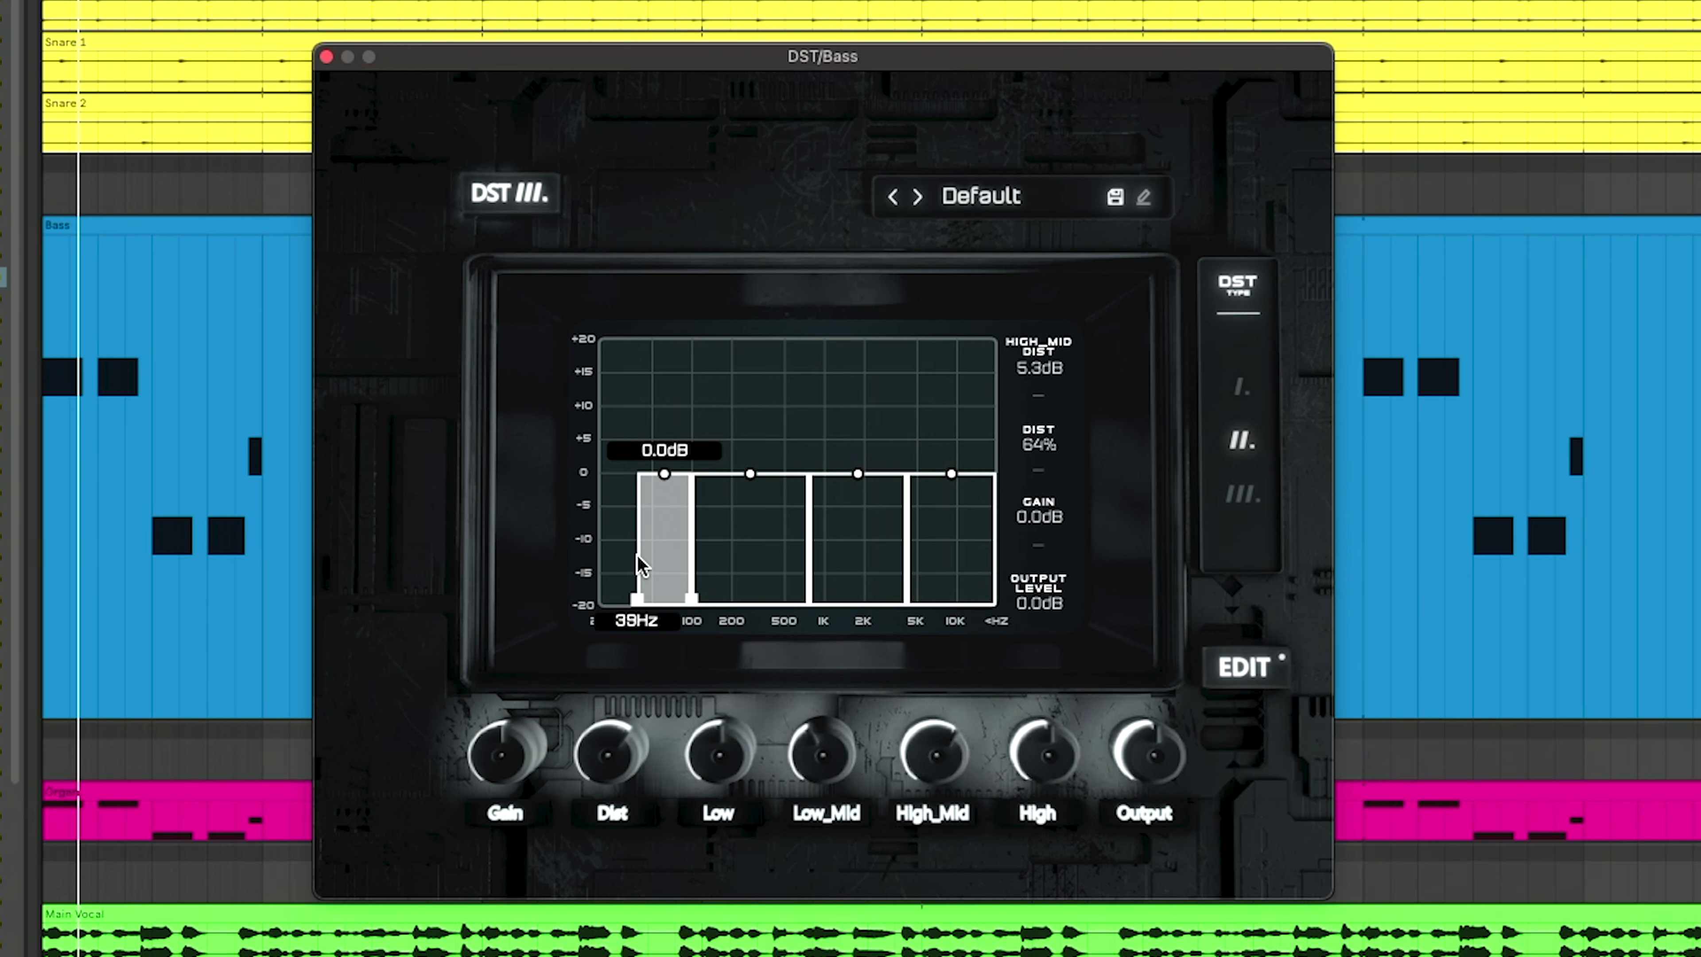
{"action": "left_click_drag", "start_coordinate": [639, 563], "coordinate": [737, 554]}
{"action": "mouse_move", "coordinate": [690, 473]}
{"action": "left_mouse_down"}
{"action": "mouse_move", "coordinate": [690, 455]}
{"action": "mouse_move", "coordinate": [780, 510]}
{"action": "mouse_move", "coordinate": [710, 458]}
{"action": "left_mouse_up"}
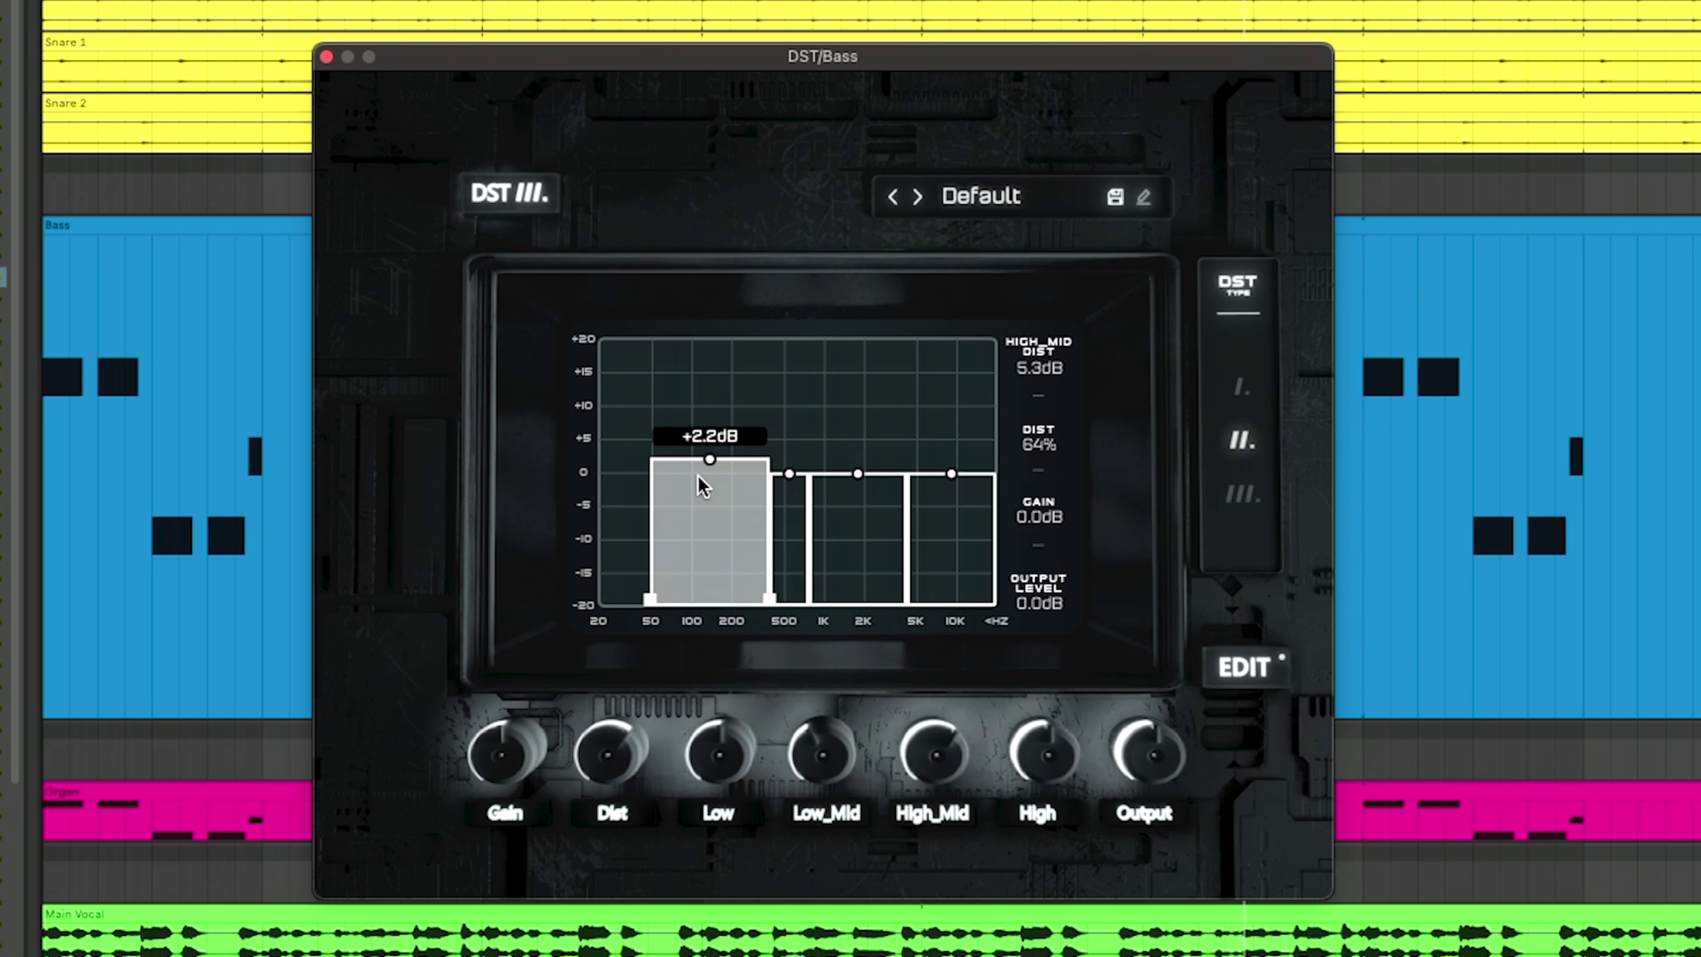
{"action": "left_click_drag", "start_coordinate": [648, 530], "coordinate": [672, 529]}
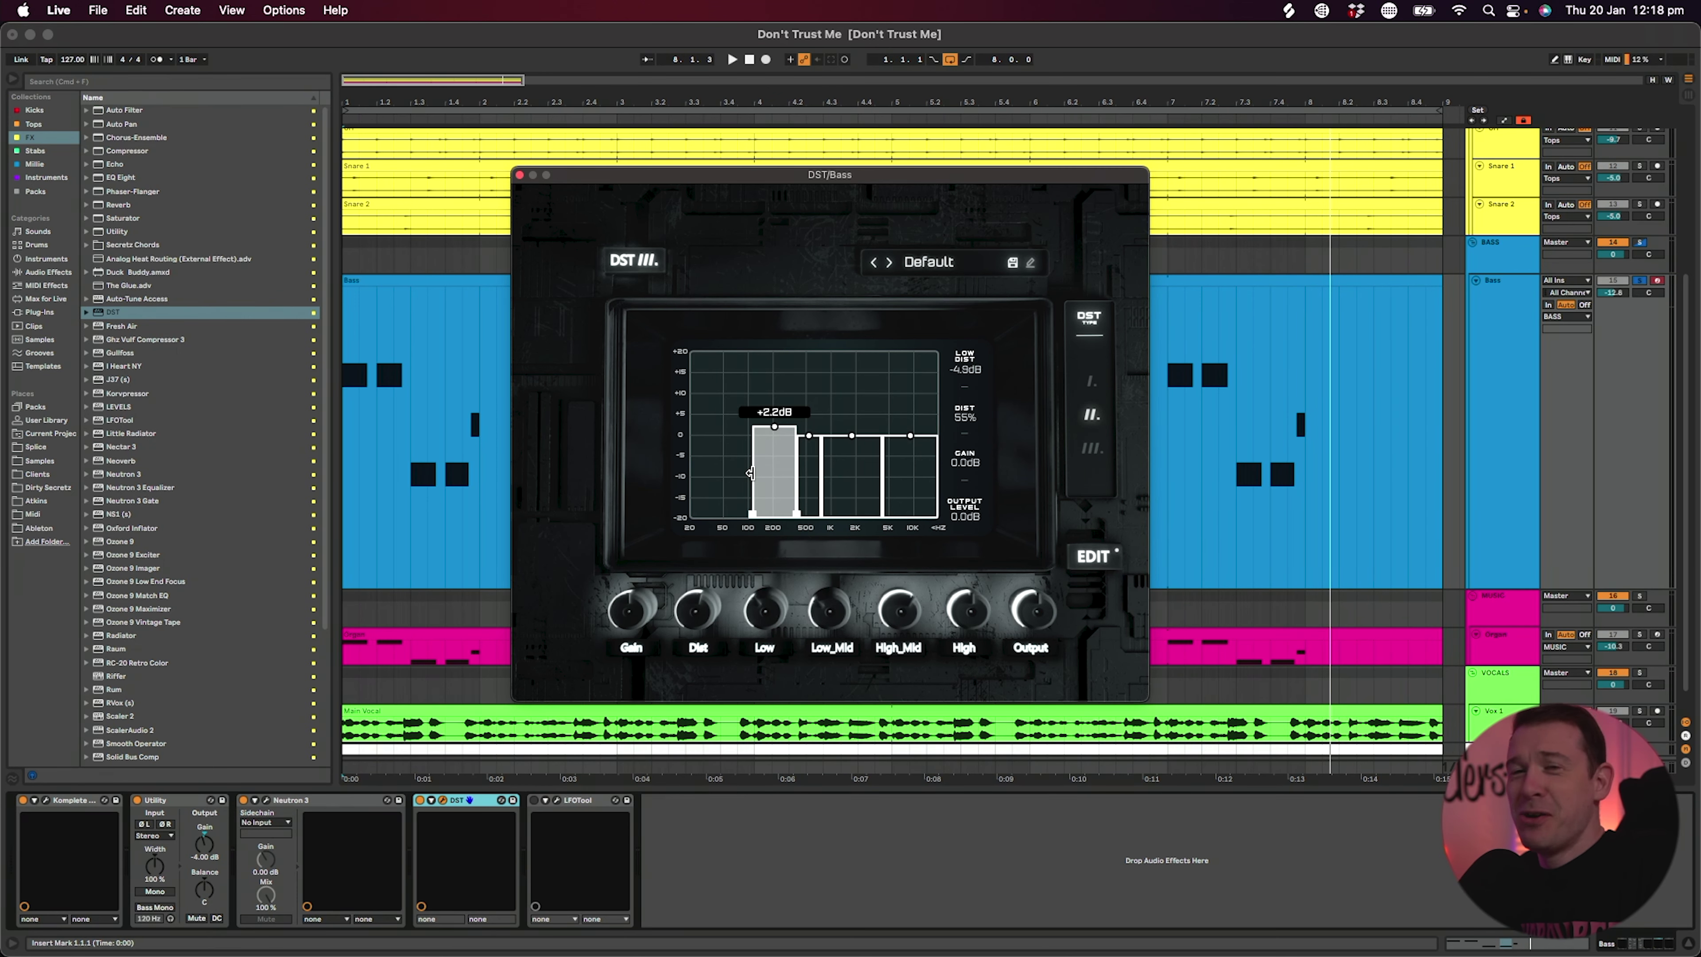
- During playback, extend the low band down to 20 Hz, pull its upper crossover to about 100 Hz and cut its level to -20 dB
{"action": "key", "text": "space"}
{"action": "left_click_drag", "start_coordinate": [749, 473], "coordinate": [679, 477]}
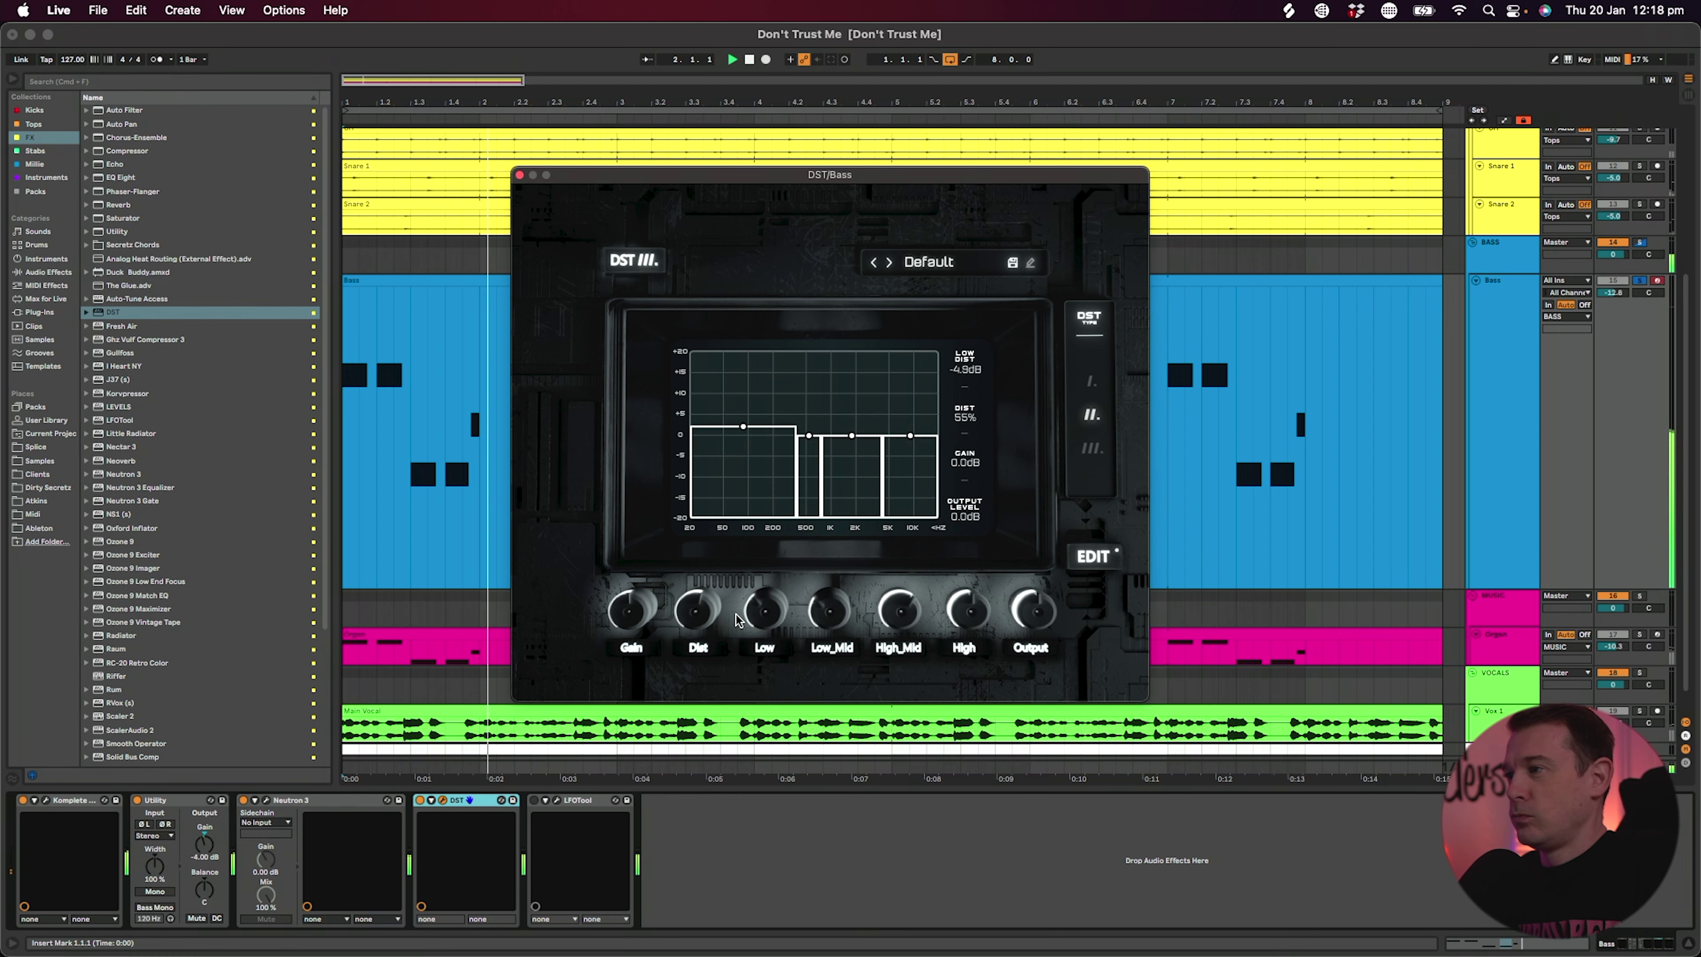
{"action": "left_click_drag", "start_coordinate": [744, 426], "coordinate": [745, 468]}
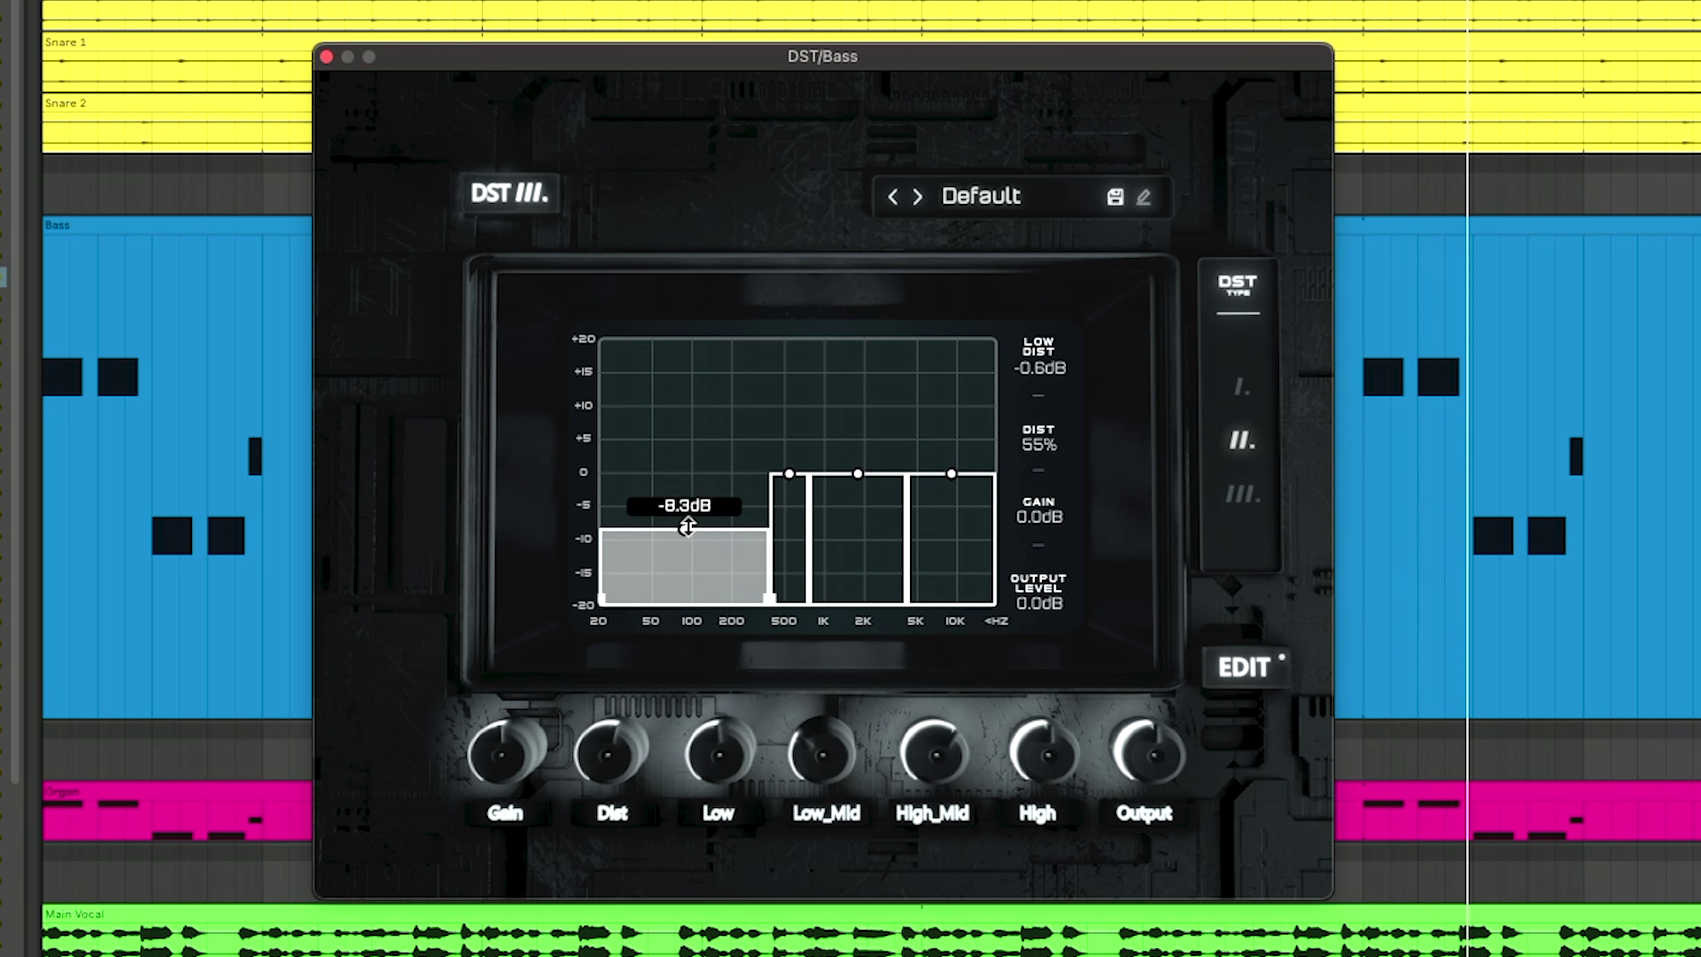
{"action": "mouse_move", "coordinate": [687, 526]}
{"action": "left_mouse_down"}
{"action": "mouse_move", "coordinate": [688, 489]}
{"action": "mouse_move", "coordinate": [684, 557]}
{"action": "left_mouse_up"}
{"action": "left_click_drag", "start_coordinate": [768, 523], "coordinate": [689, 603]}
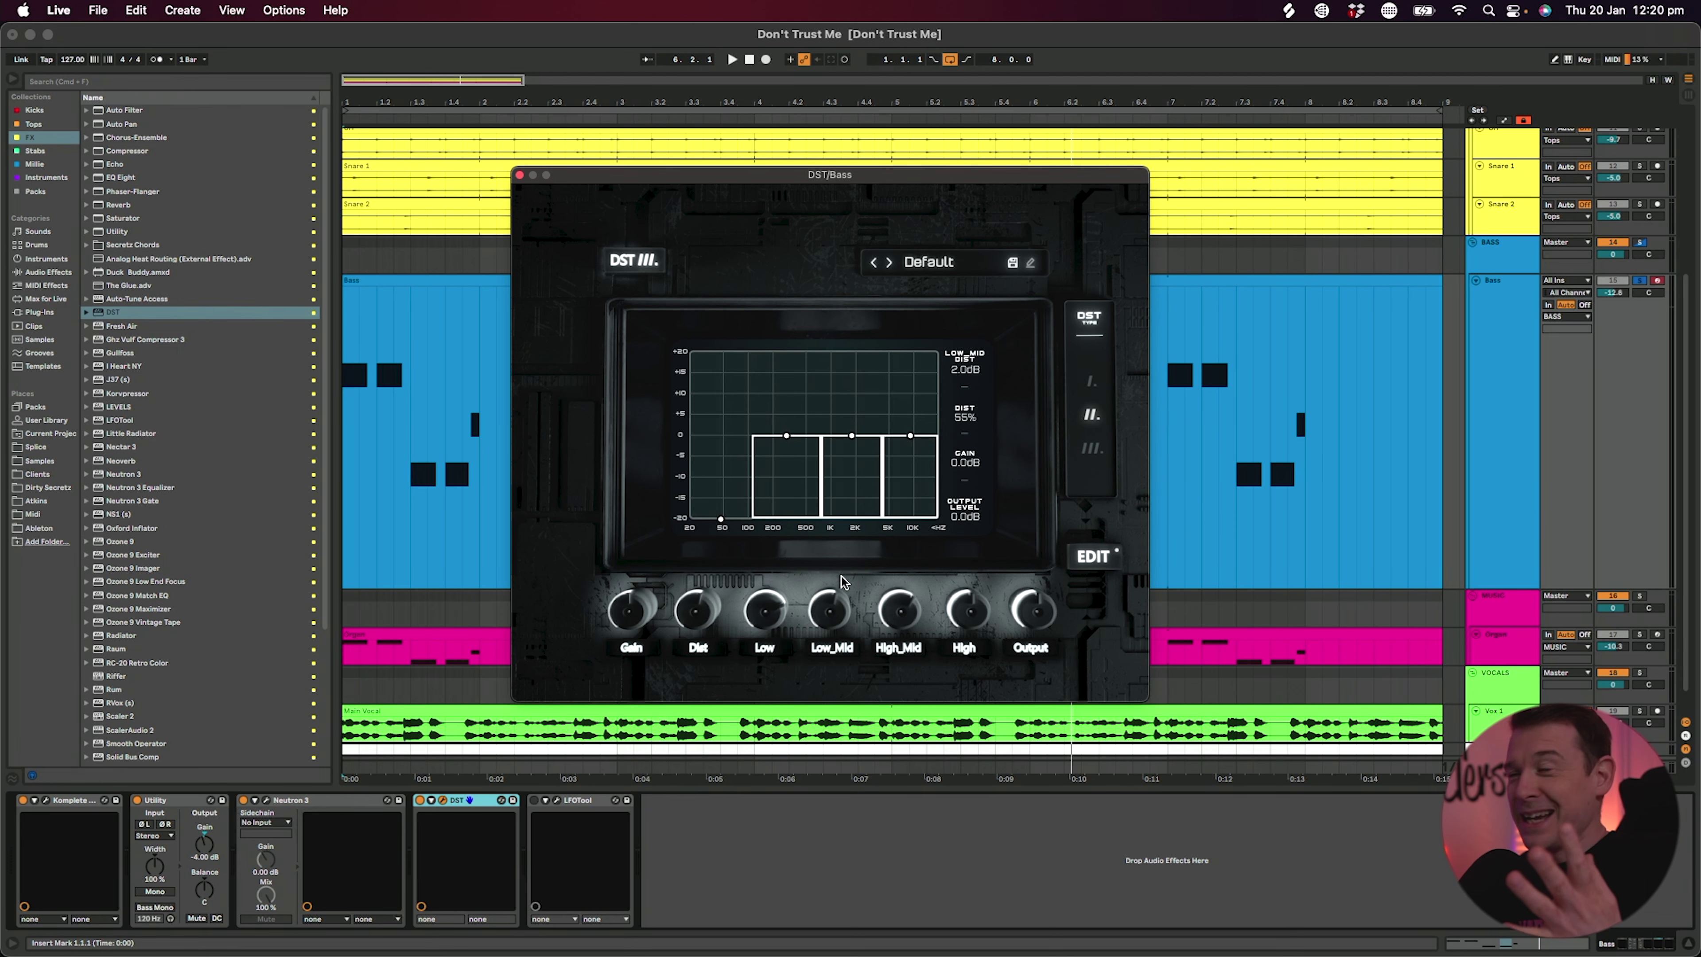
- Try the low band at about -5.2 dB with a raised lower edge, and return it to 20 Hz and the full level cut
{"action": "left_click_drag", "start_coordinate": [721, 517], "coordinate": [722, 456]}
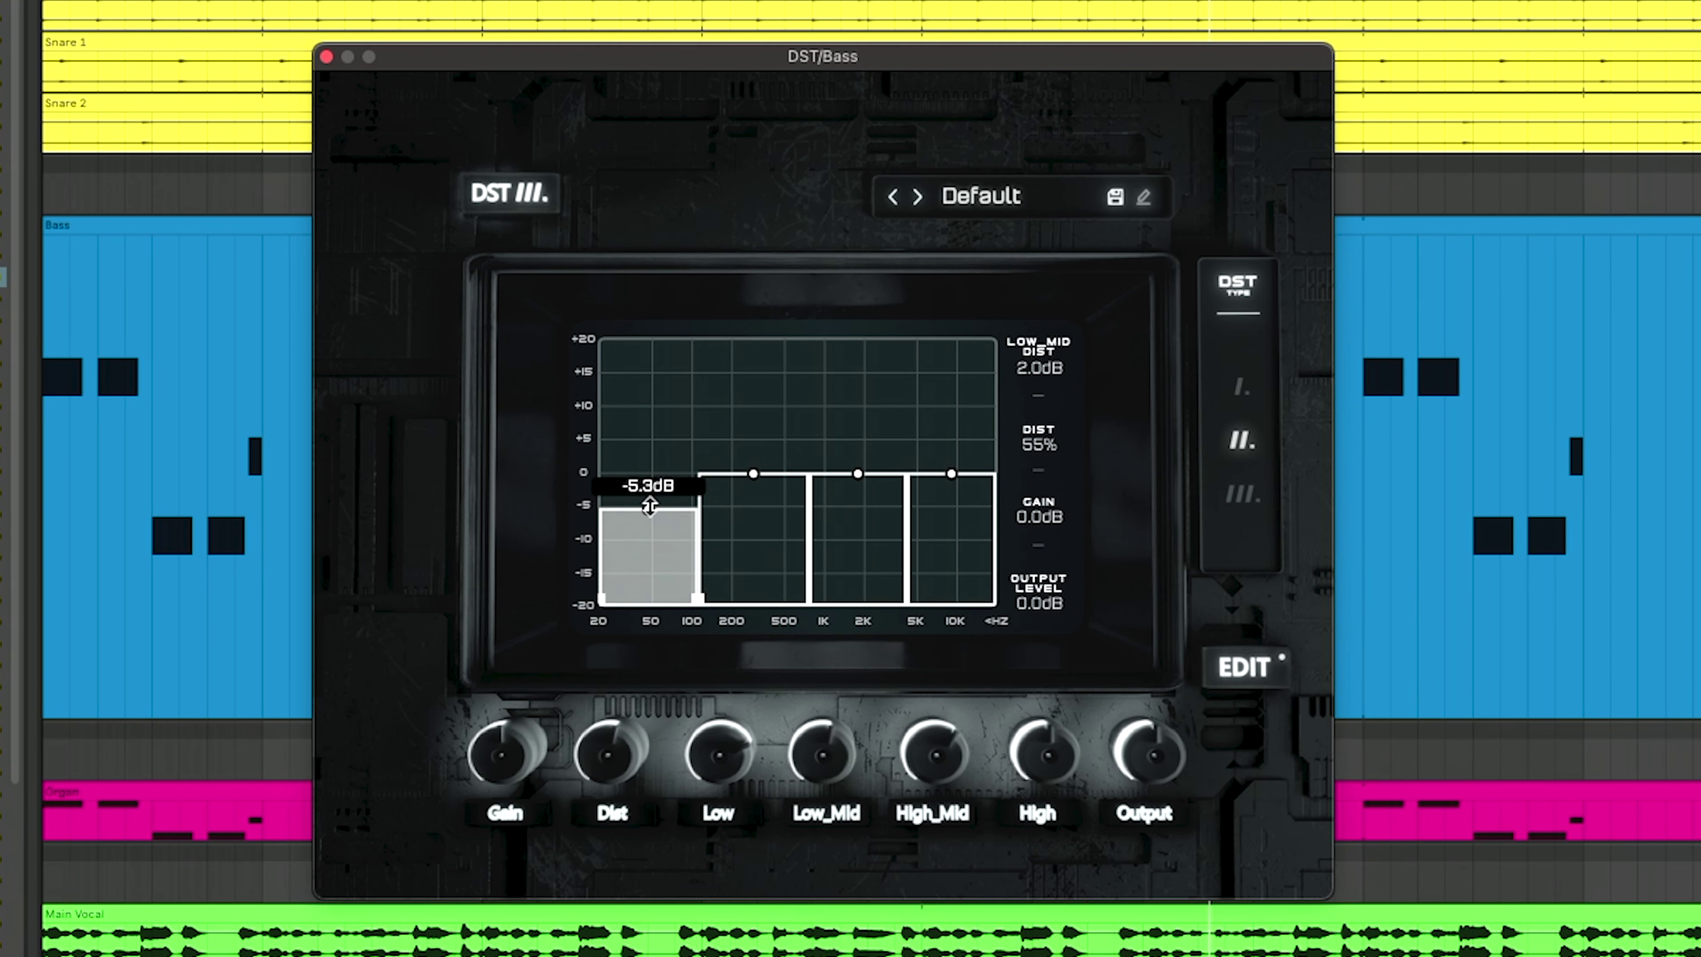
{"action": "left_click_drag", "start_coordinate": [649, 506], "coordinate": [634, 584]}
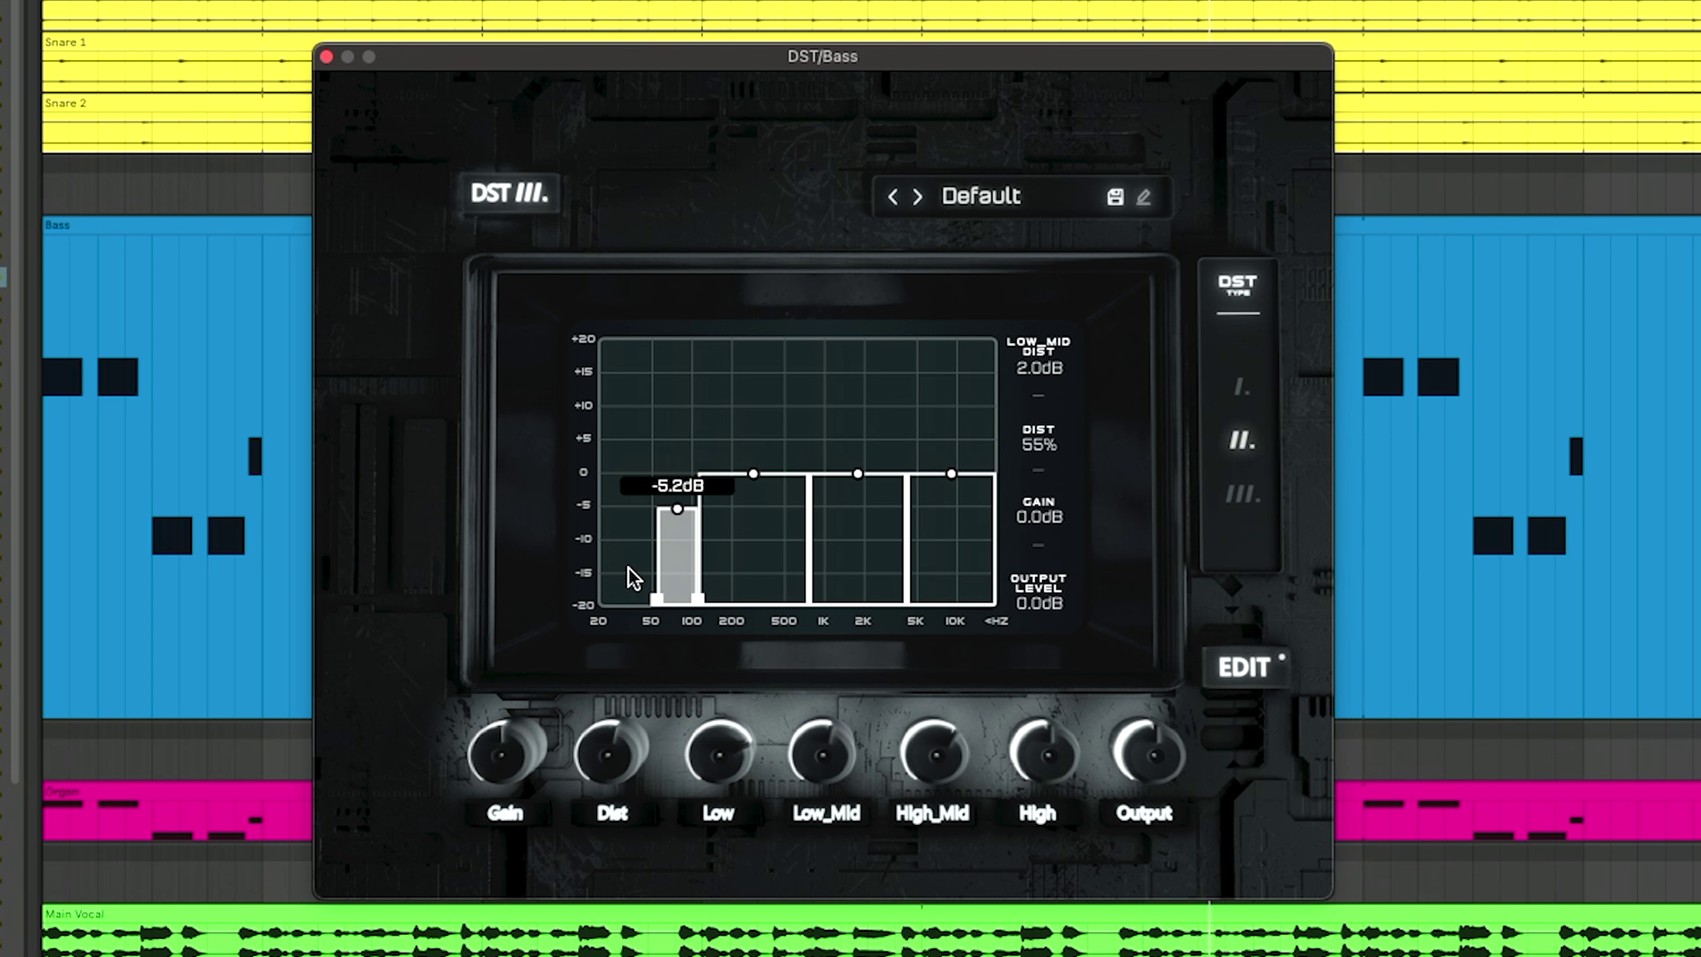
{"action": "left_click_drag", "start_coordinate": [663, 565], "coordinate": [589, 569]}
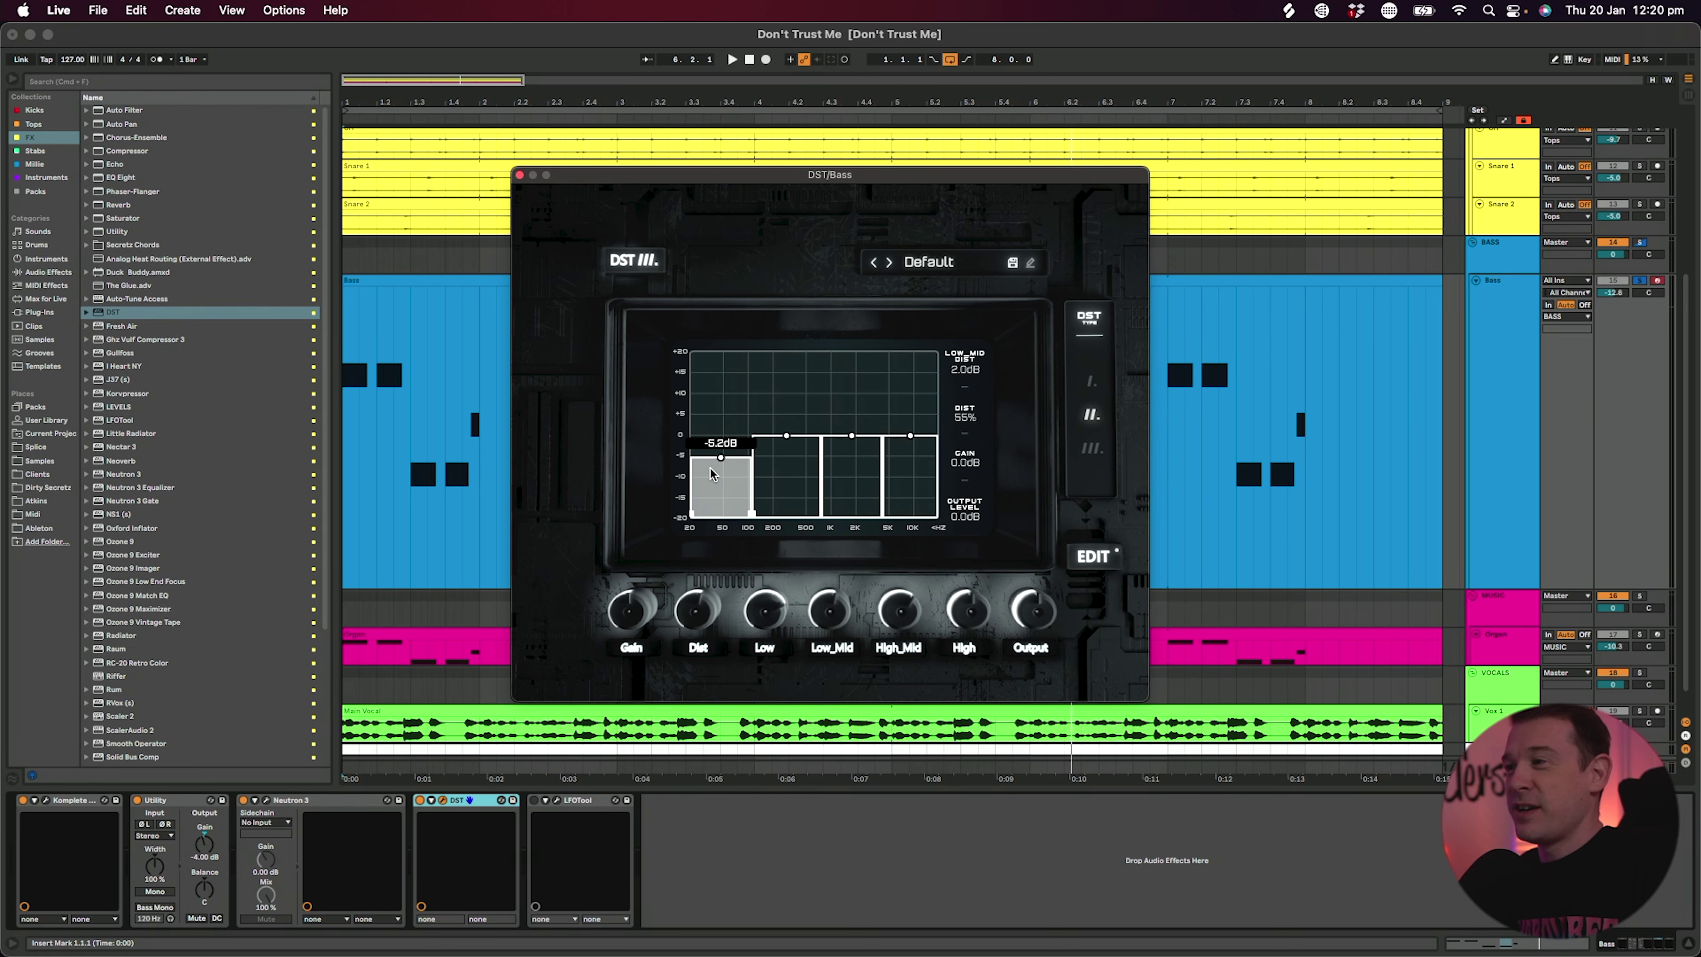
{"action": "left_click_drag", "start_coordinate": [720, 458], "coordinate": [724, 515]}
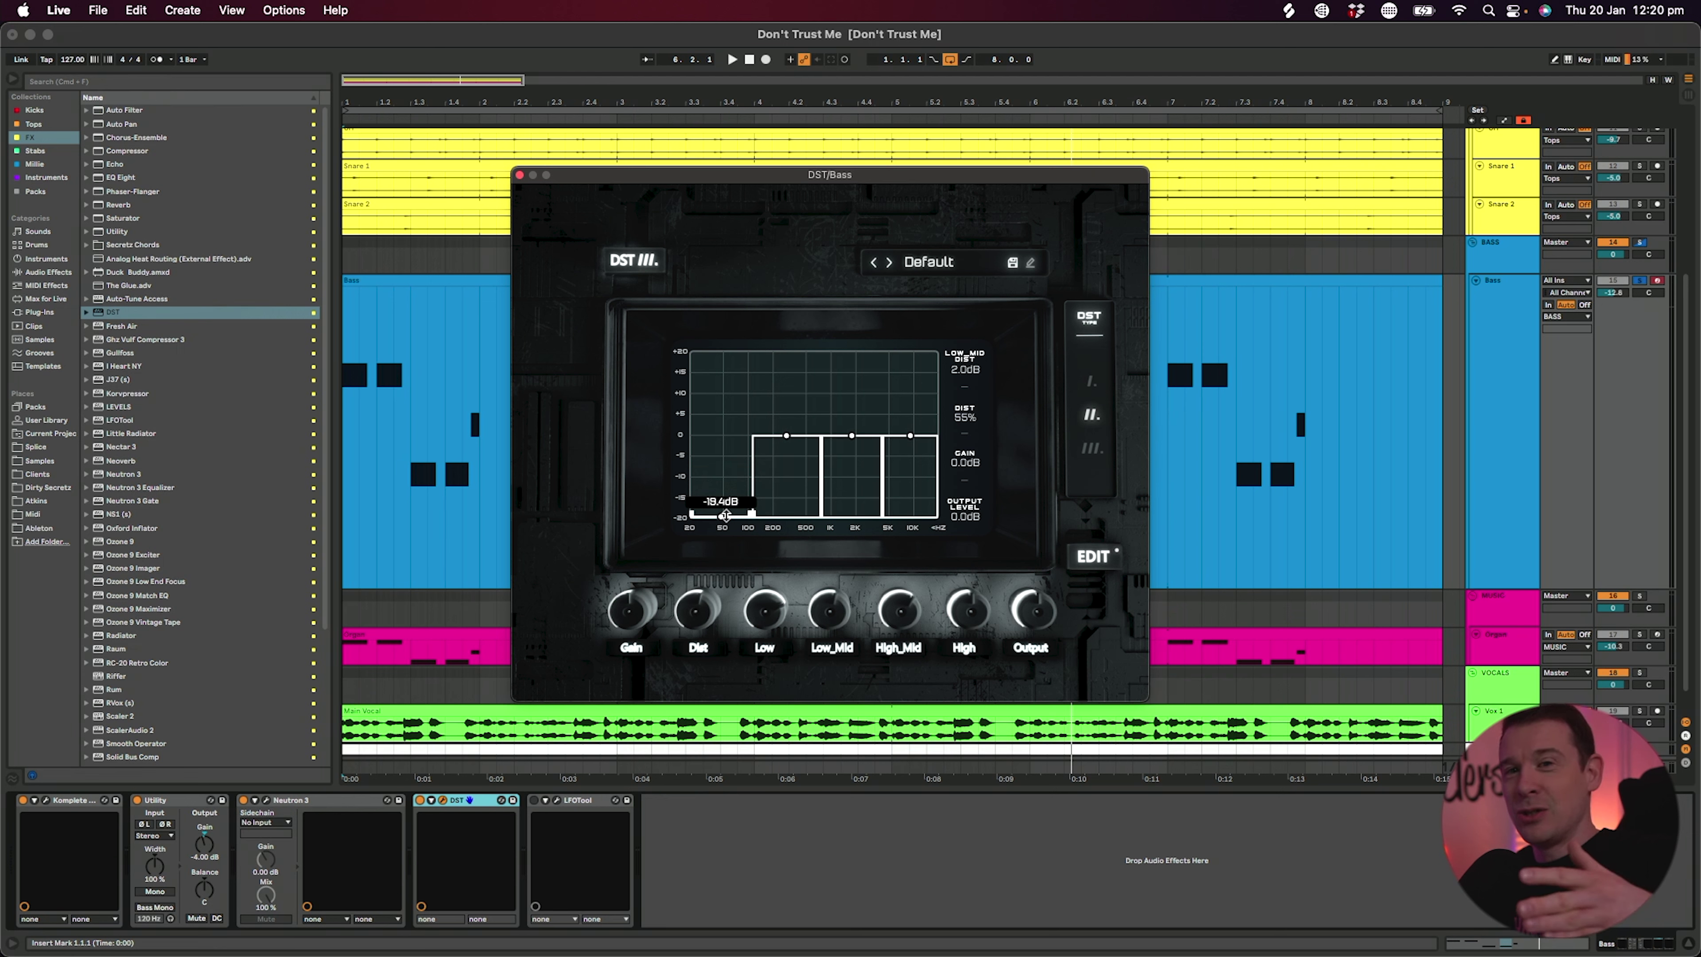
{"action": "left_click_drag", "start_coordinate": [725, 514], "coordinate": [737, 544]}
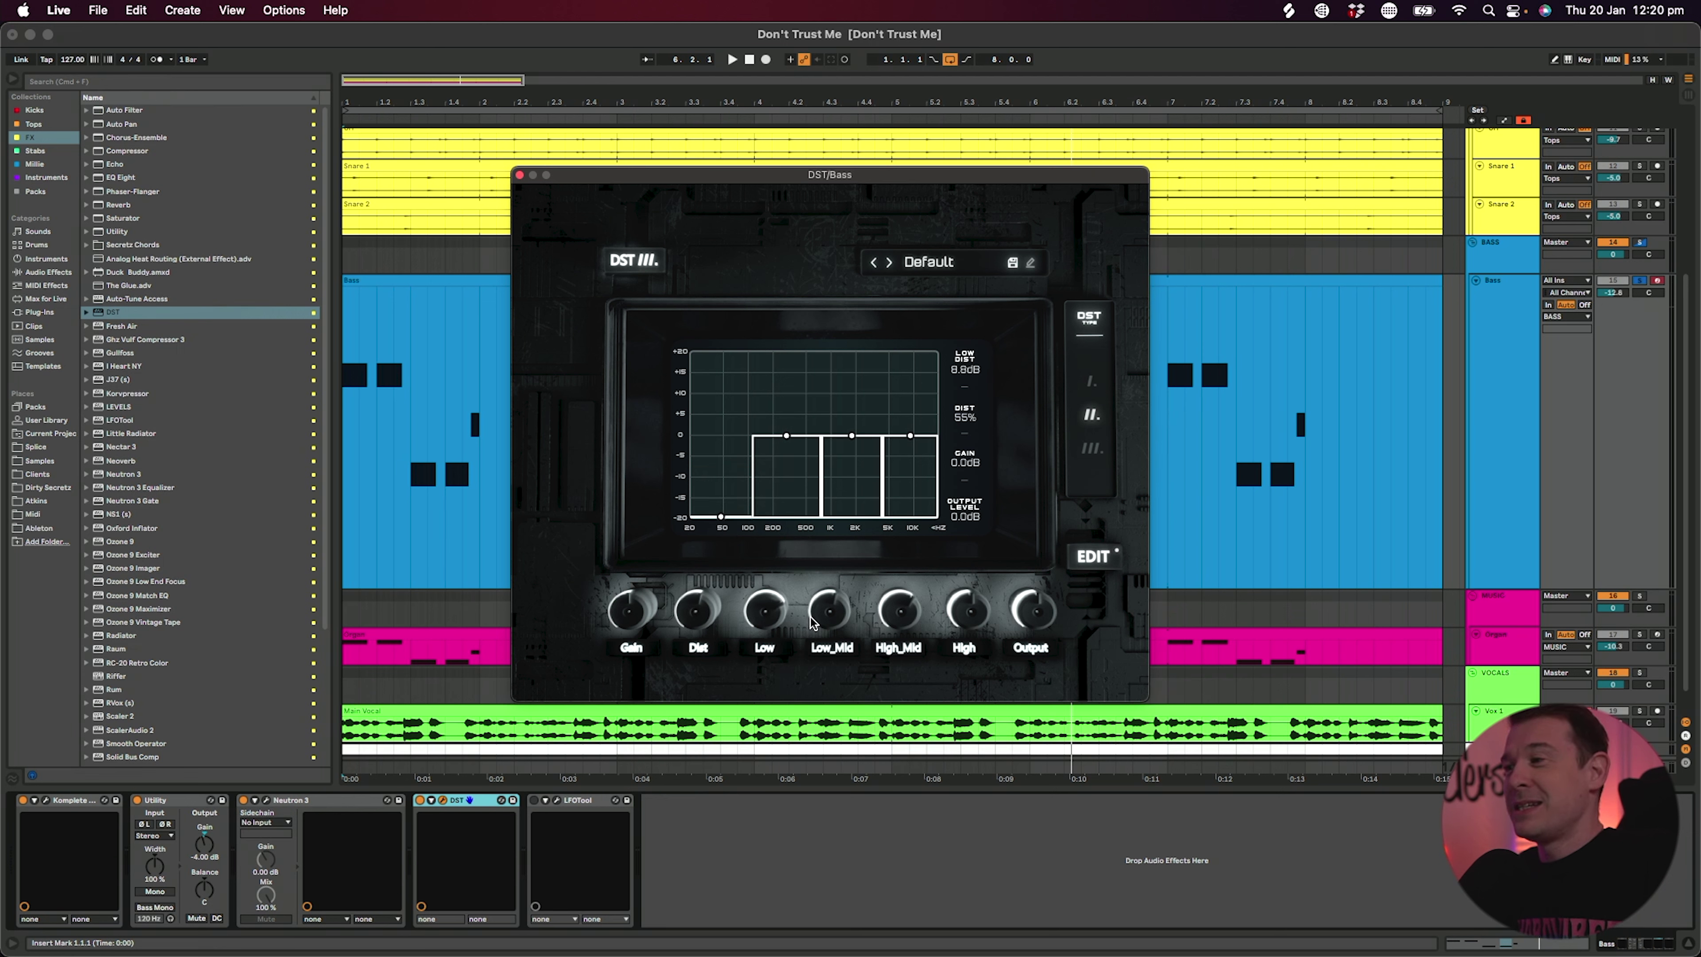
- Set the Low_Mid distortion to 0.0 dB and lower the DST output level to -2.4 dB while the bass plays
{"action": "left_click_drag", "start_coordinate": [830, 616], "coordinate": [831, 615]}
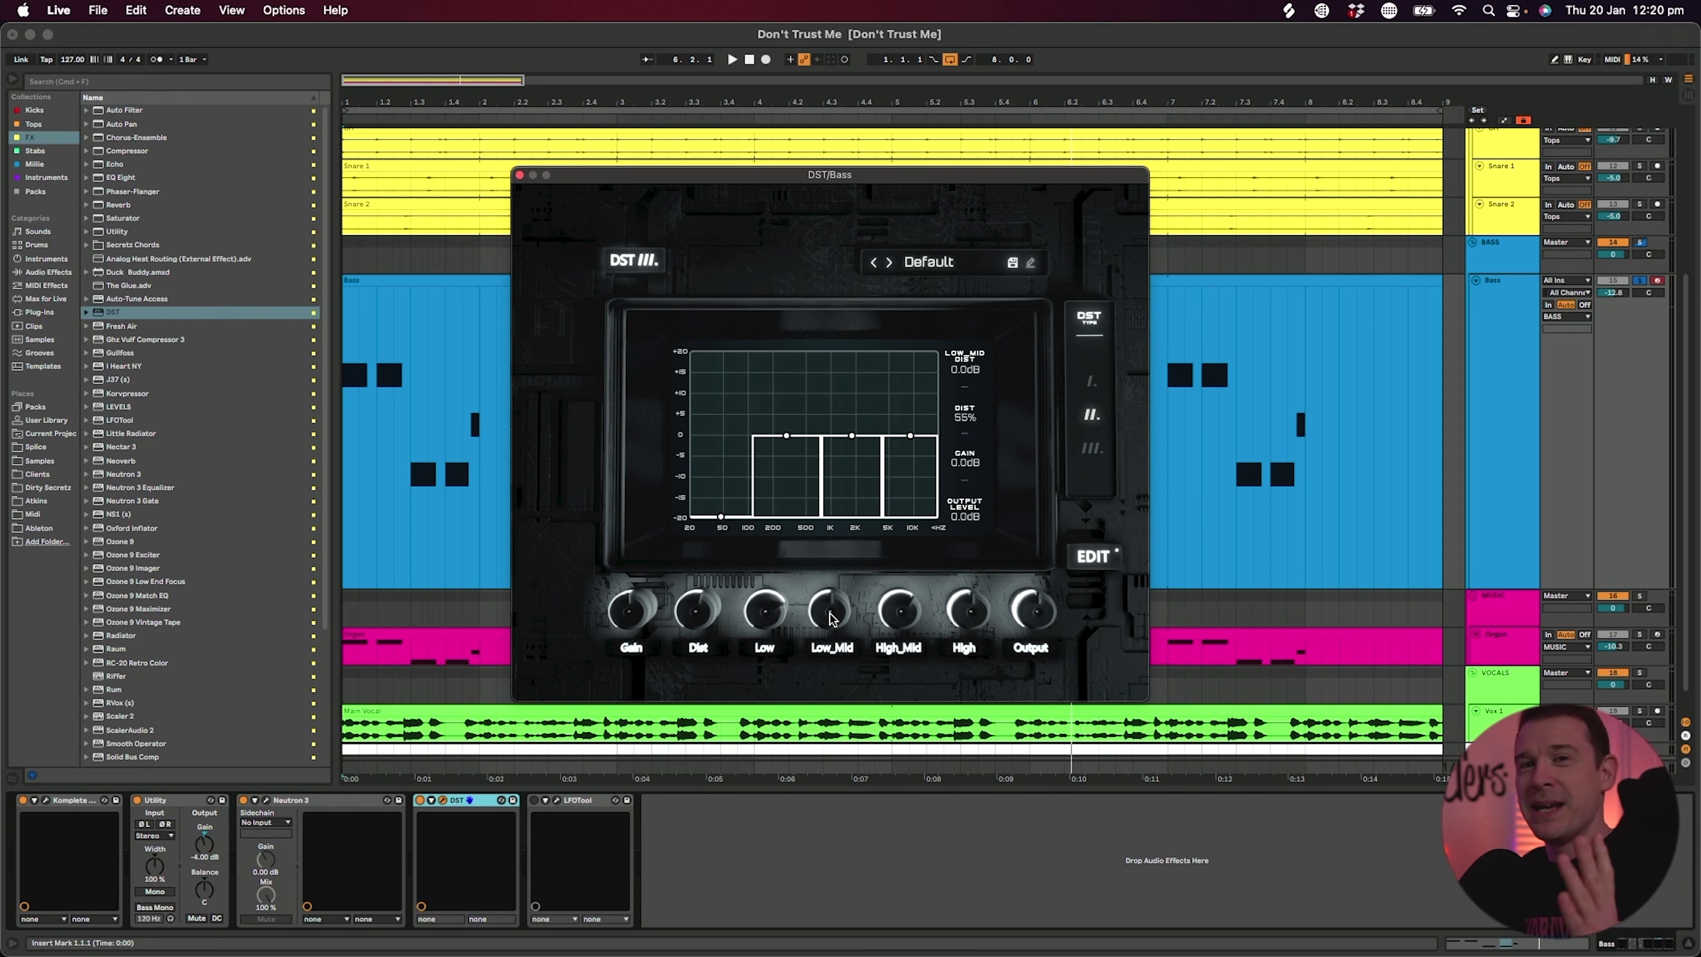
{"action": "key", "text": "space"}
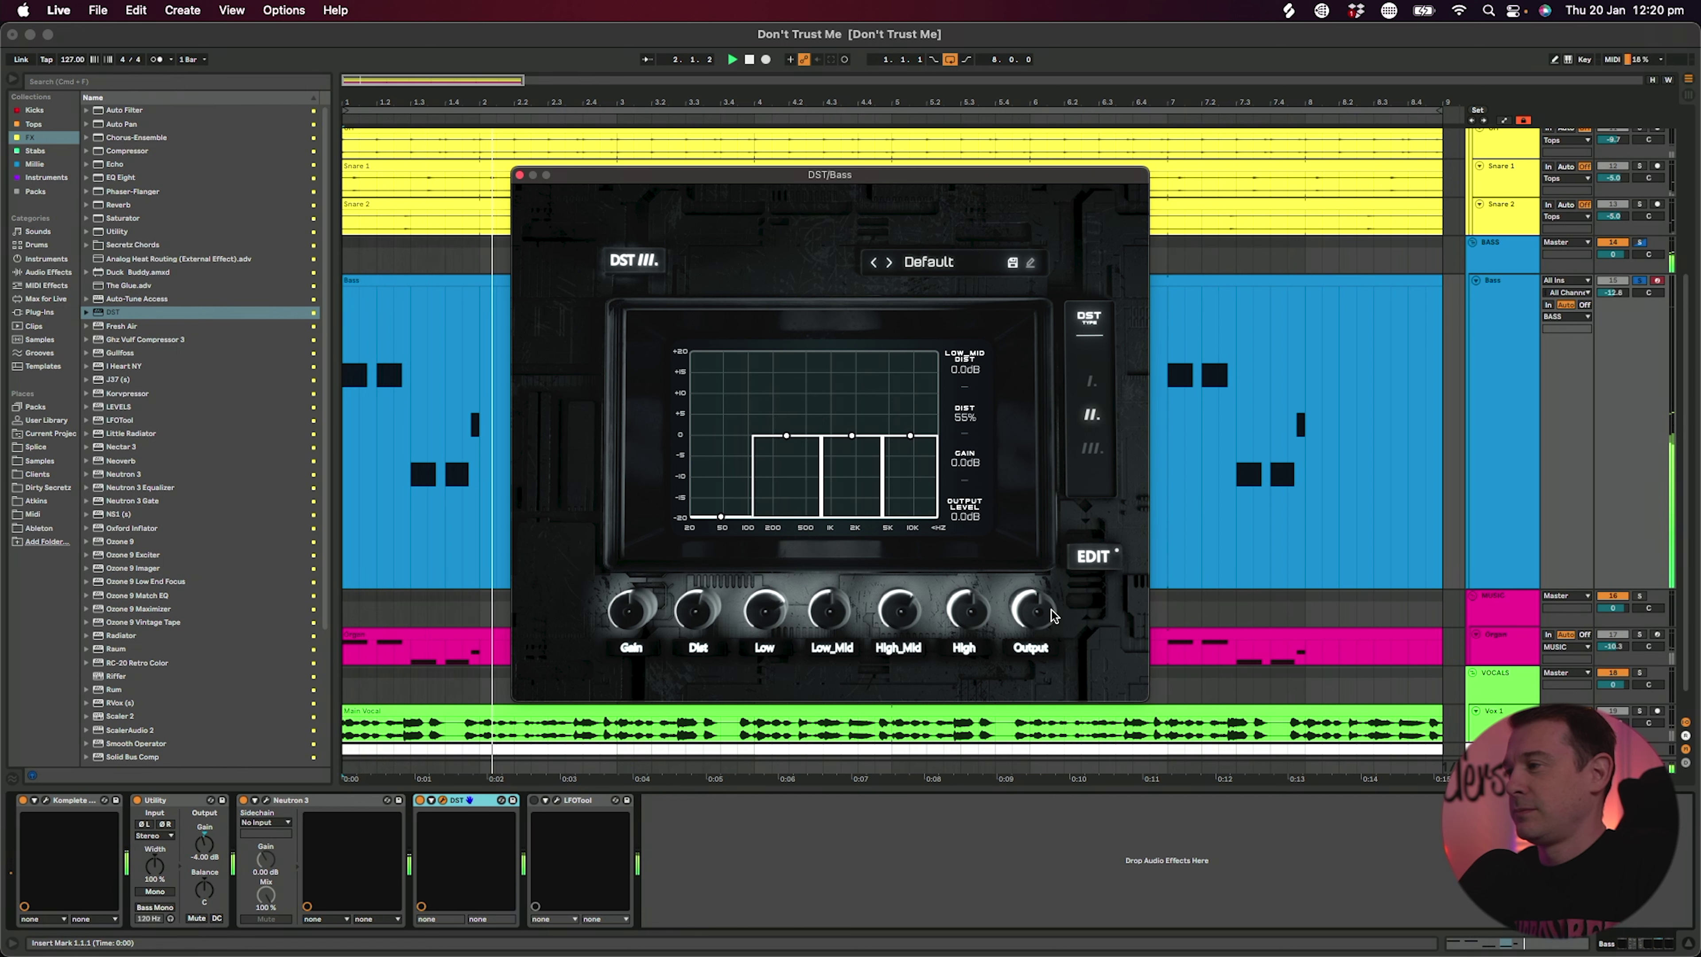
{"action": "left_click", "coordinate": [1223, 628]}
- Unsolo the Bass track, raise its volume to -10.1 dB and adjust the DST output to about 1.0 dB within the full mix
{"action": "left_click", "coordinate": [1641, 281]}
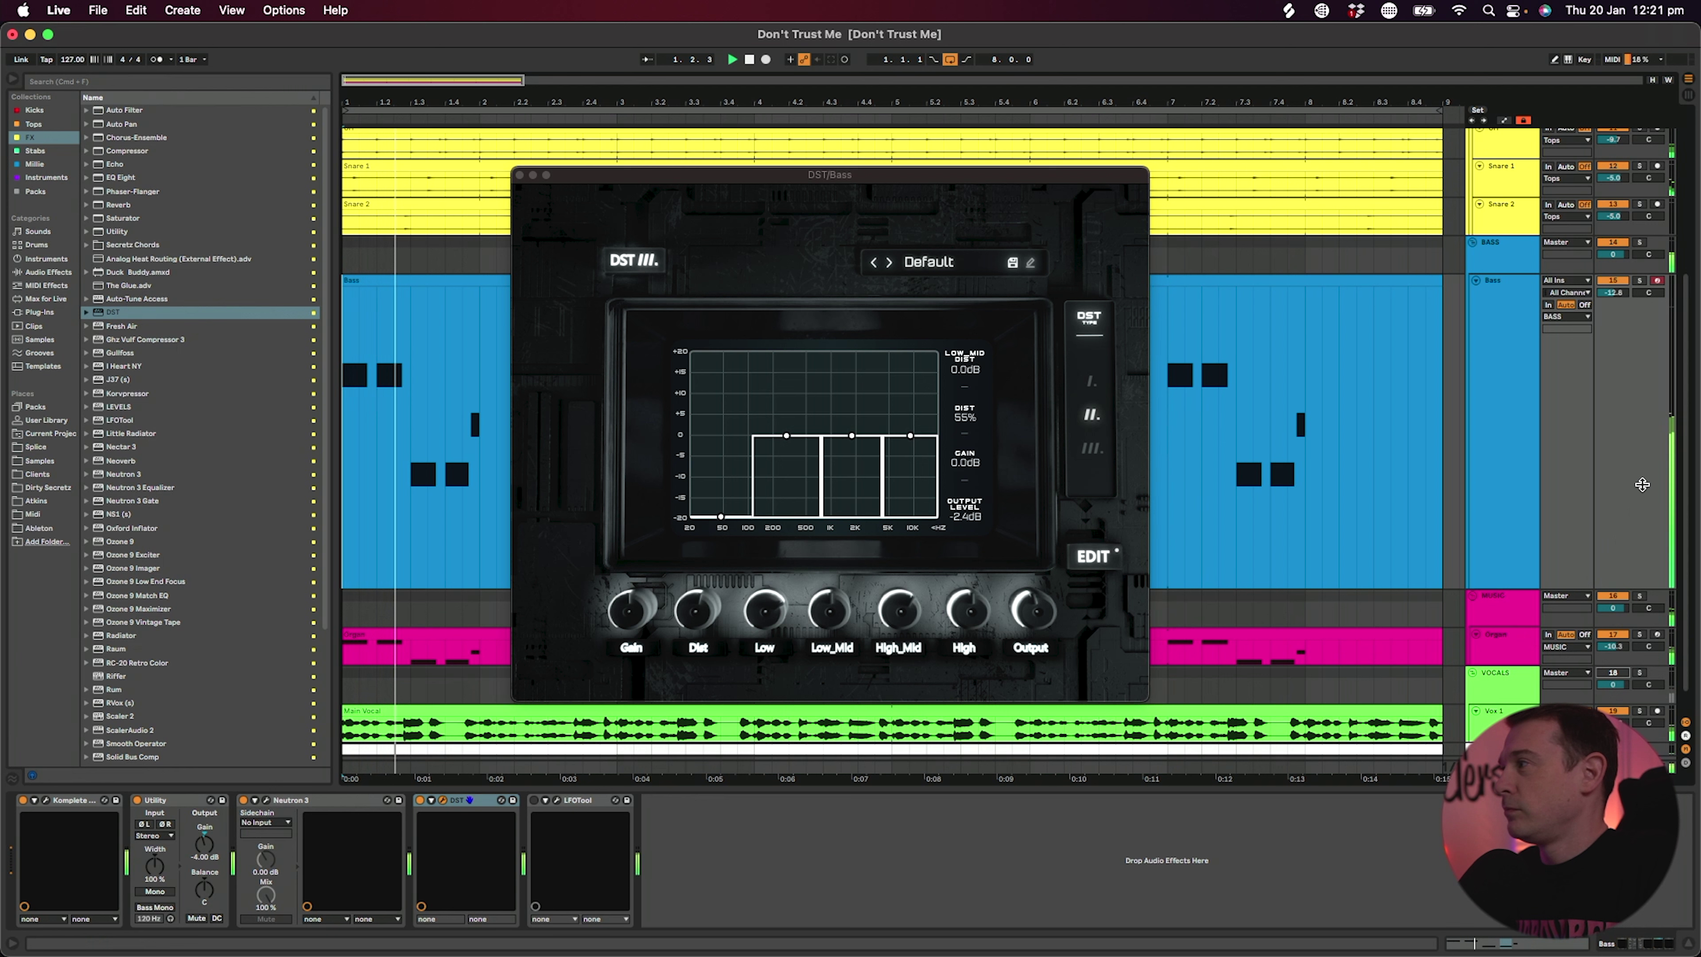
{"action": "left_click_drag", "start_coordinate": [1612, 292], "coordinate": [1612, 274]}
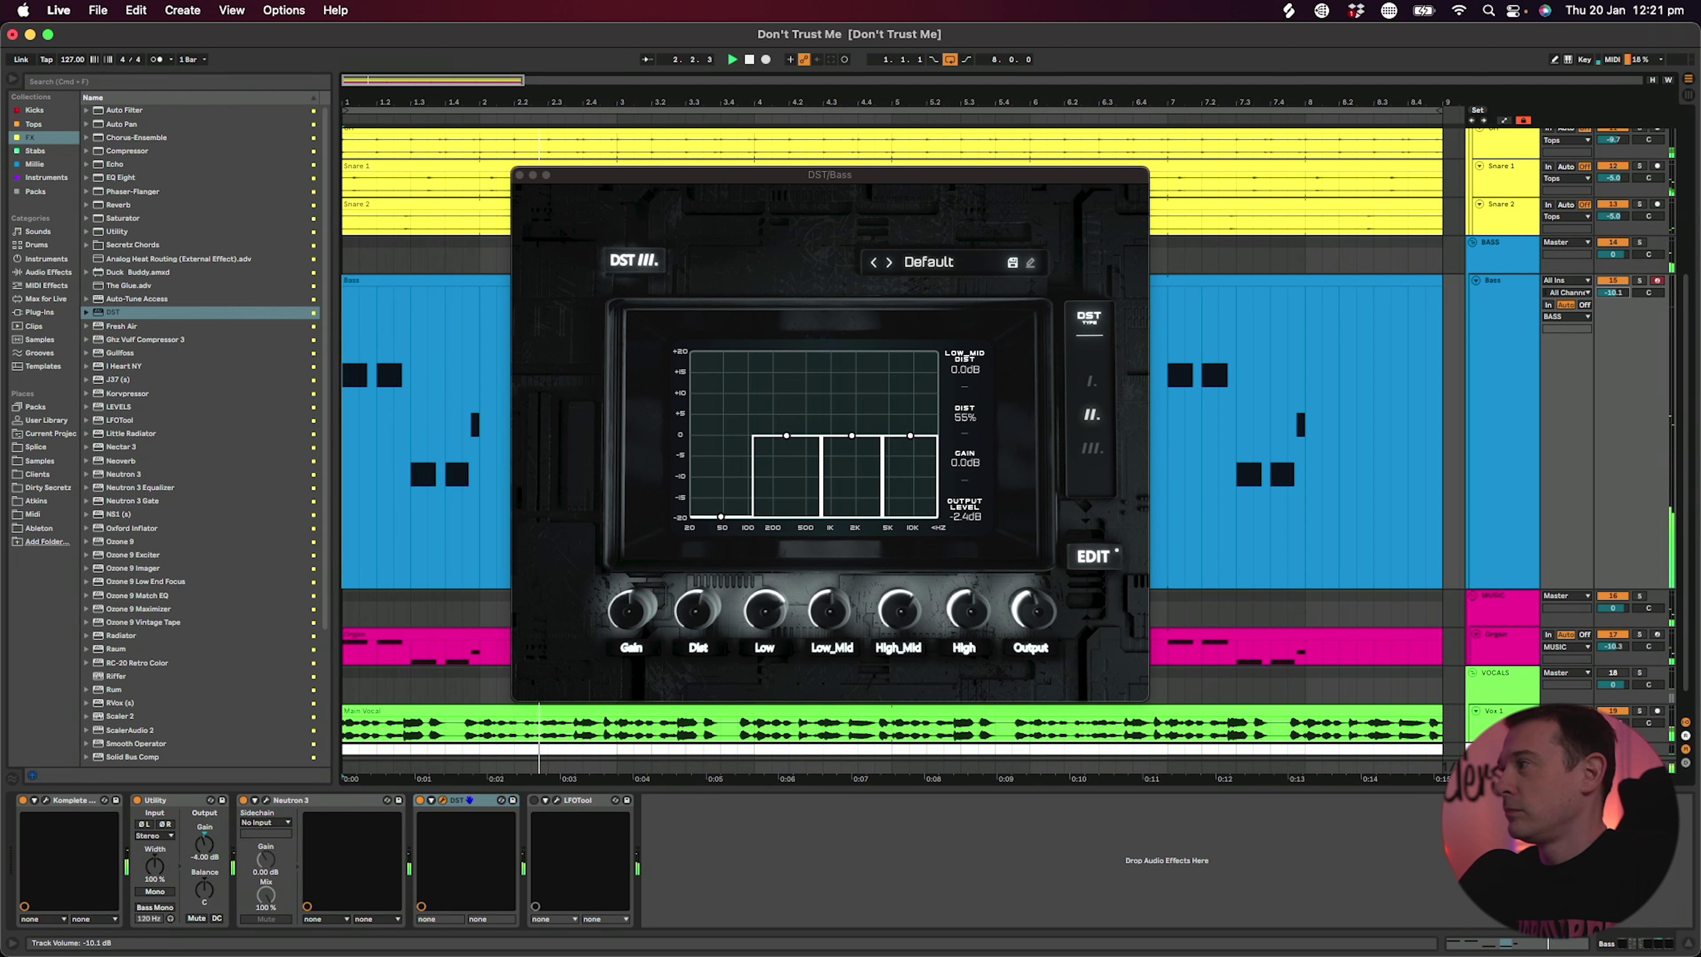
{"action": "left_click", "coordinate": [1030, 595]}
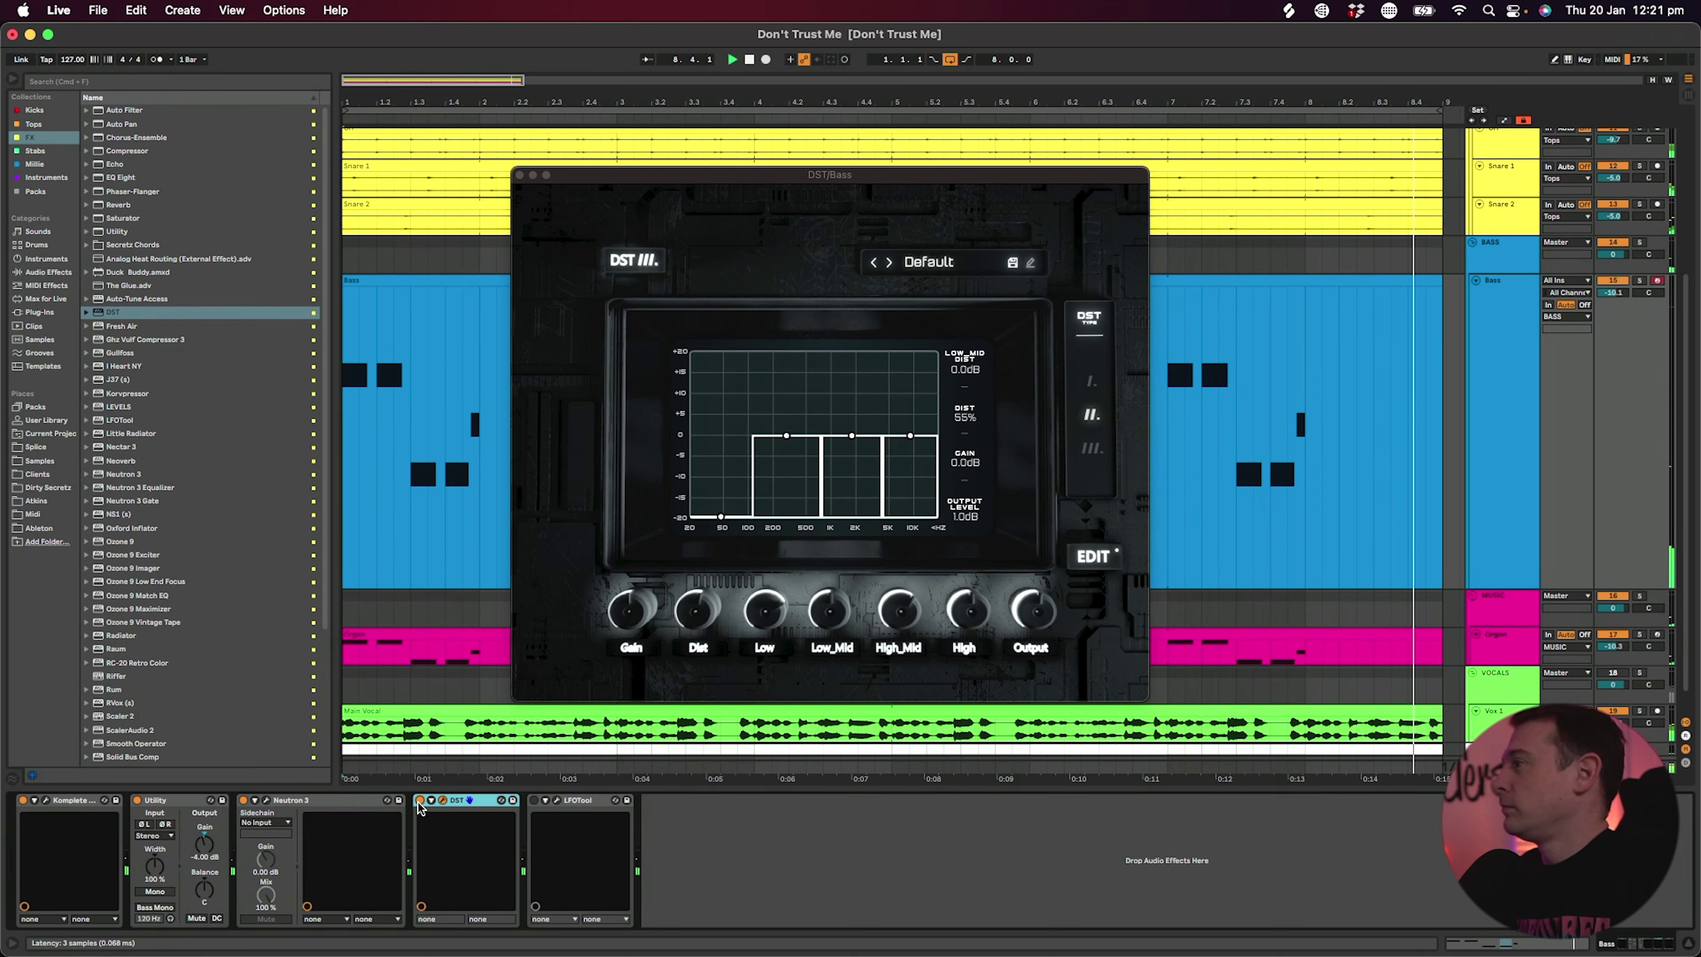
{"action": "left_click", "coordinate": [1037, 610]}
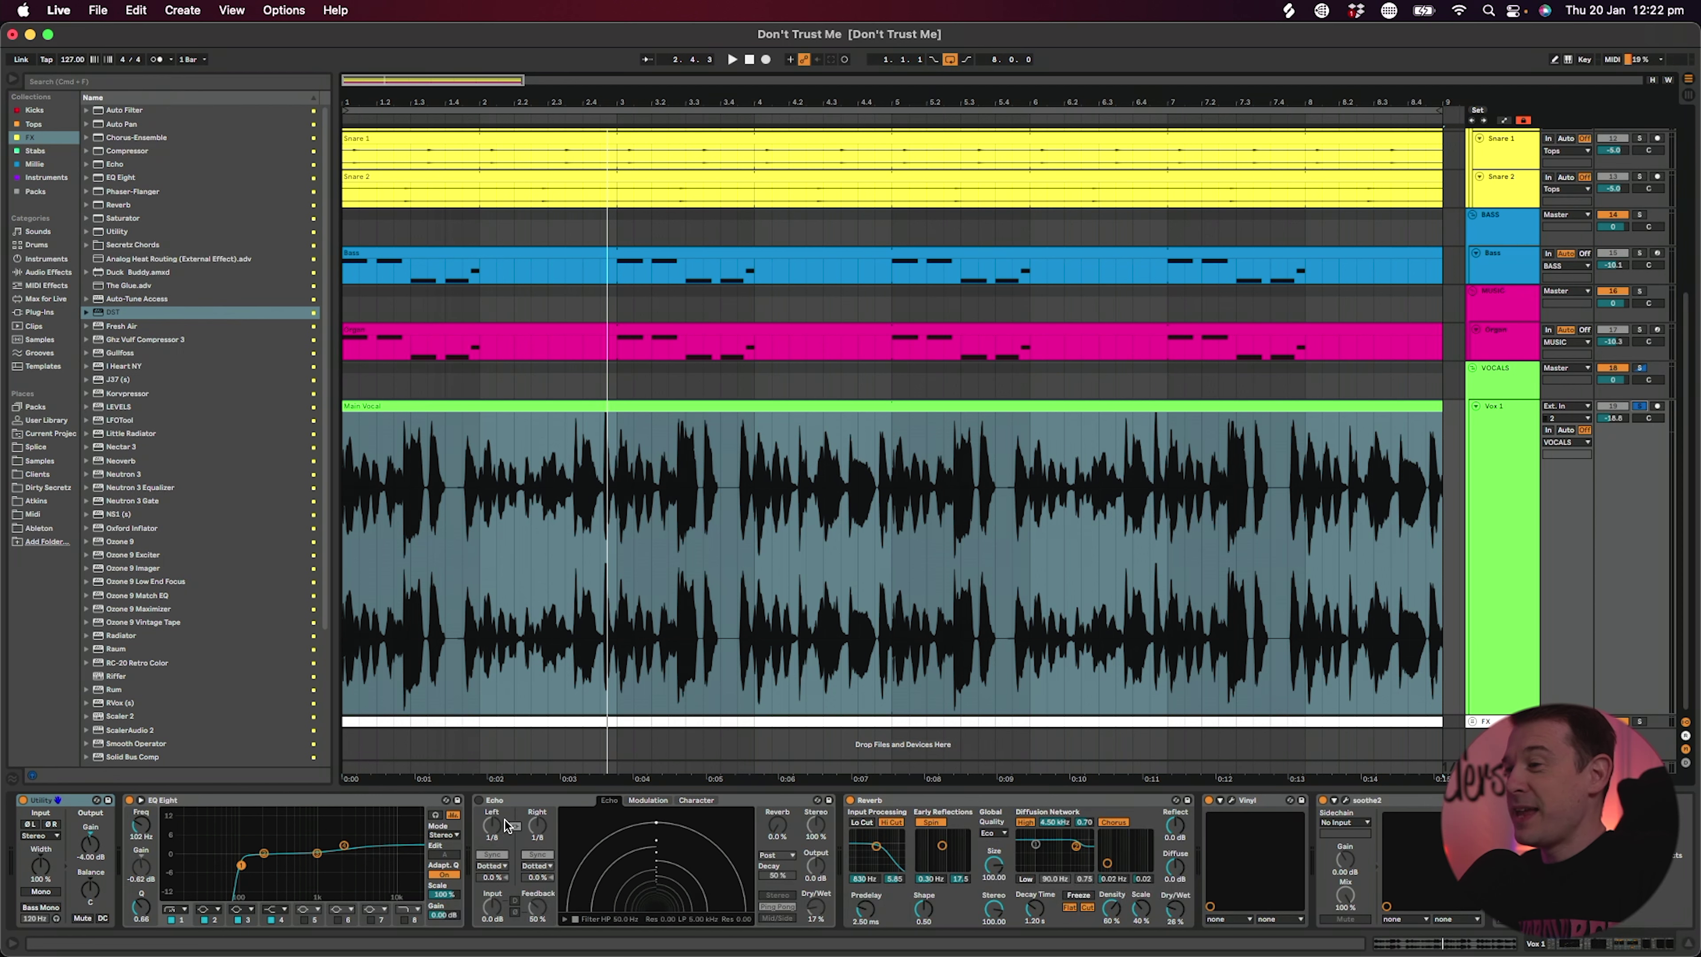
- Check the Vinyl device on the Vox 1 track, then insert DST directly after it and reposition the plug-in window
{"action": "left_click", "coordinate": [1231, 800]}
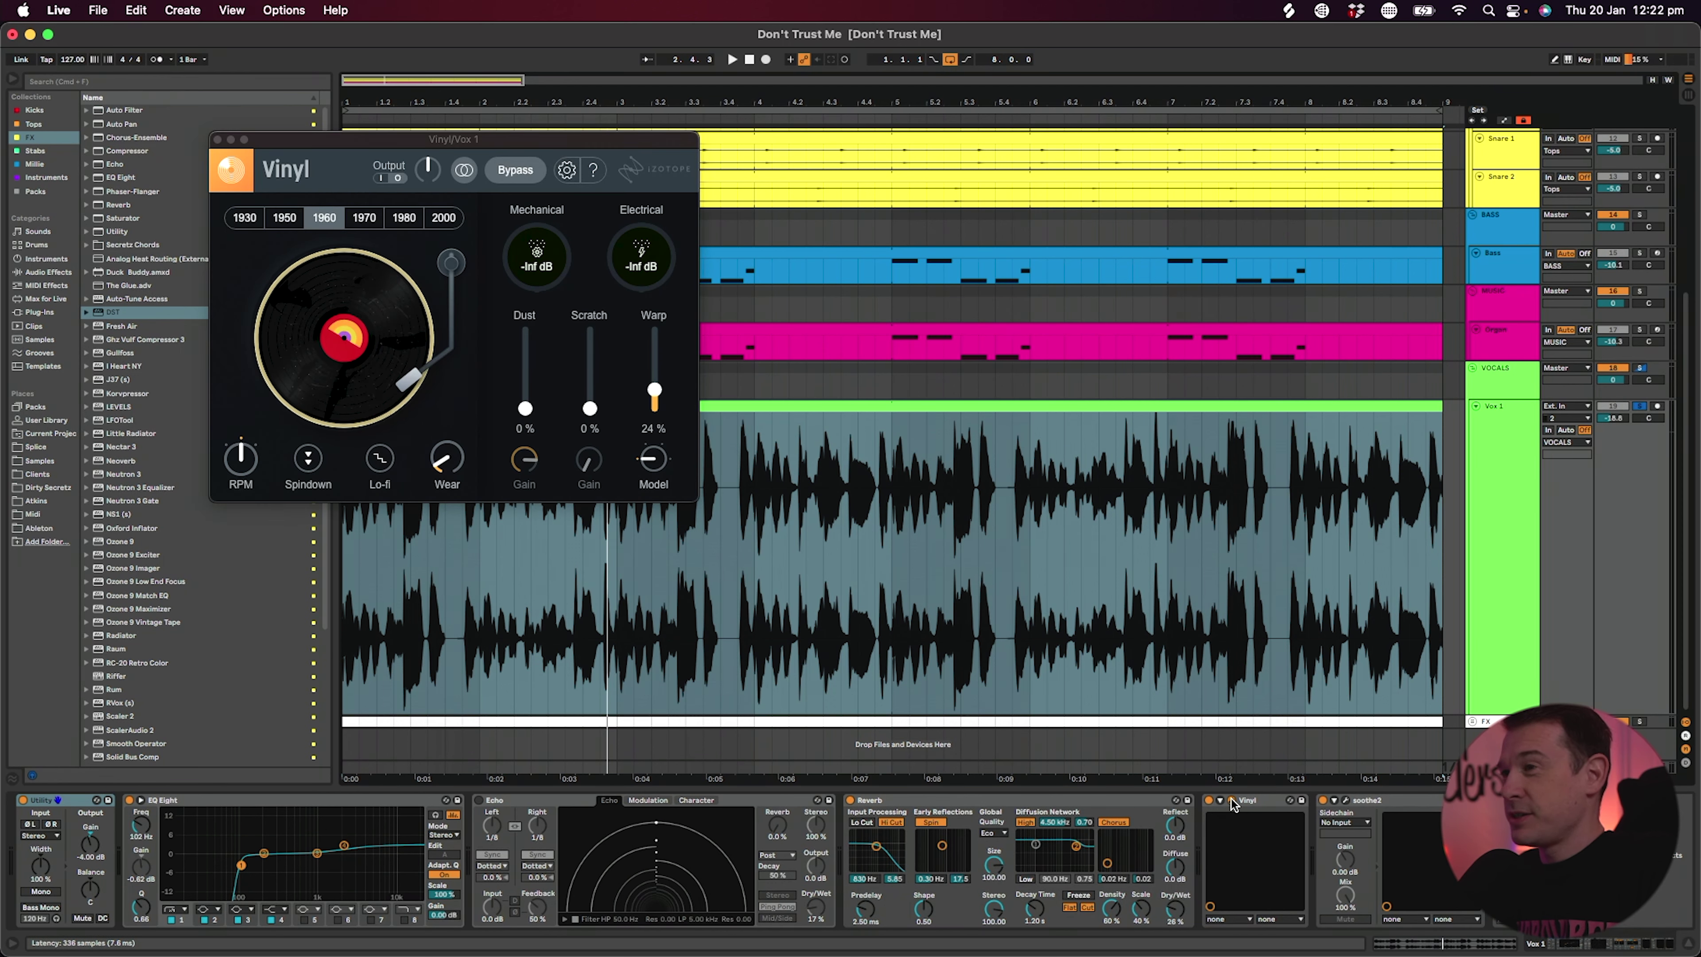
{"action": "left_click", "coordinate": [217, 139]}
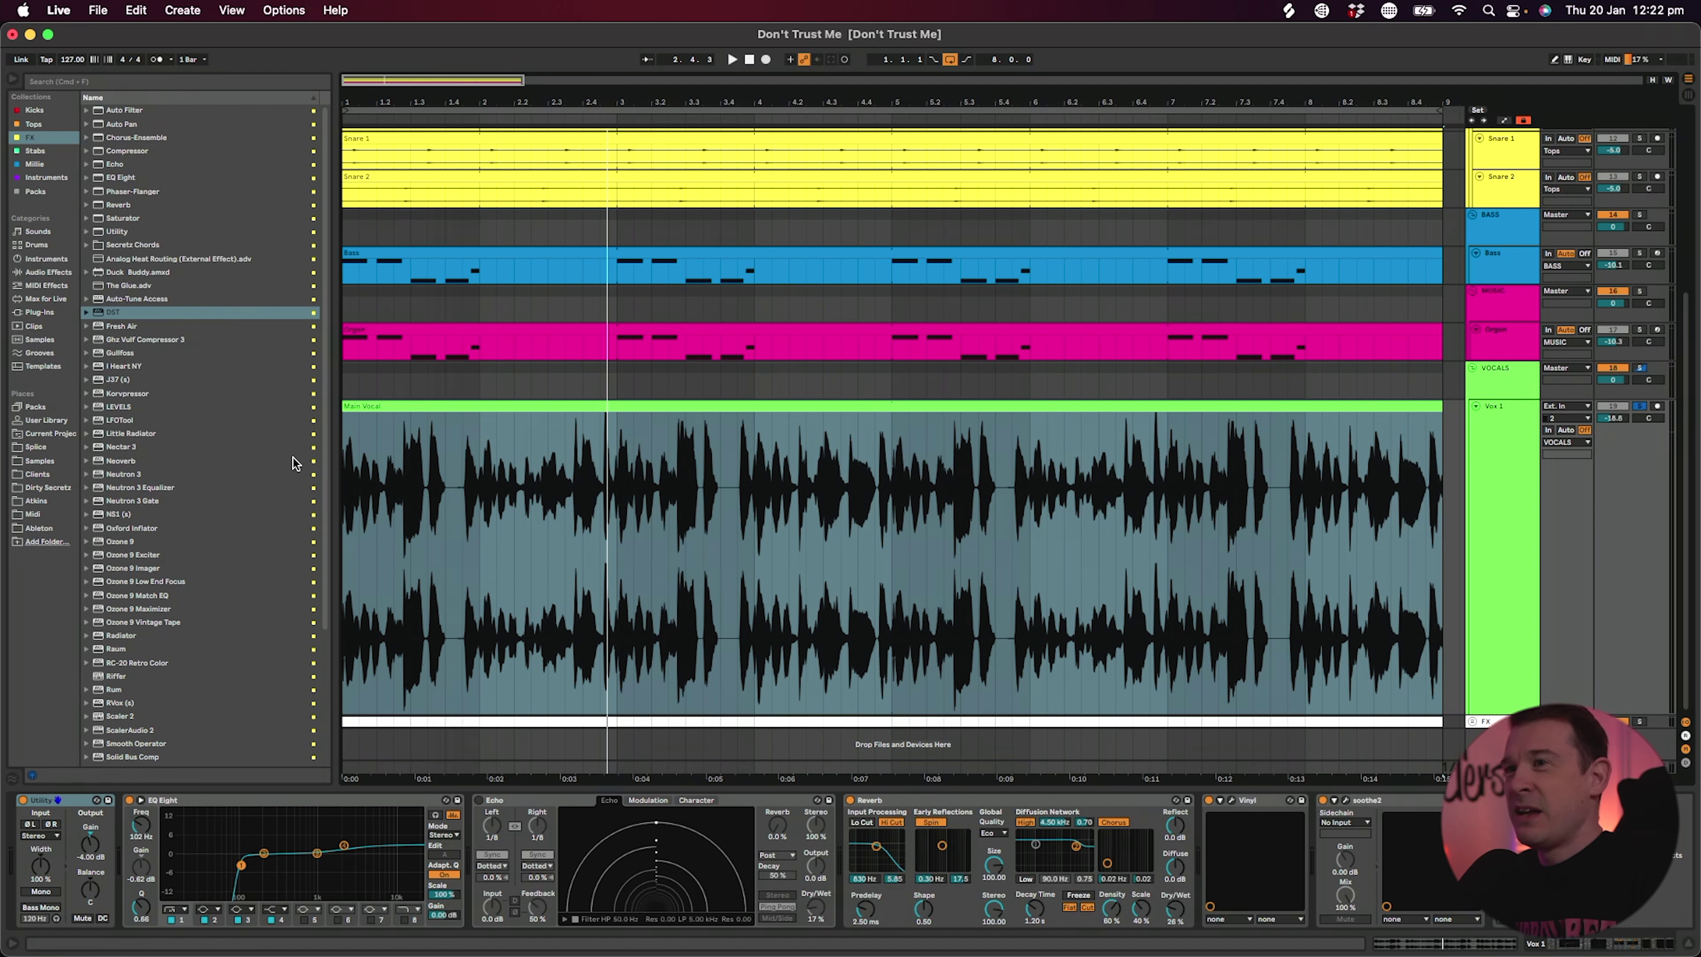
{"action": "left_click_drag", "start_coordinate": [112, 312], "coordinate": [1313, 838]}
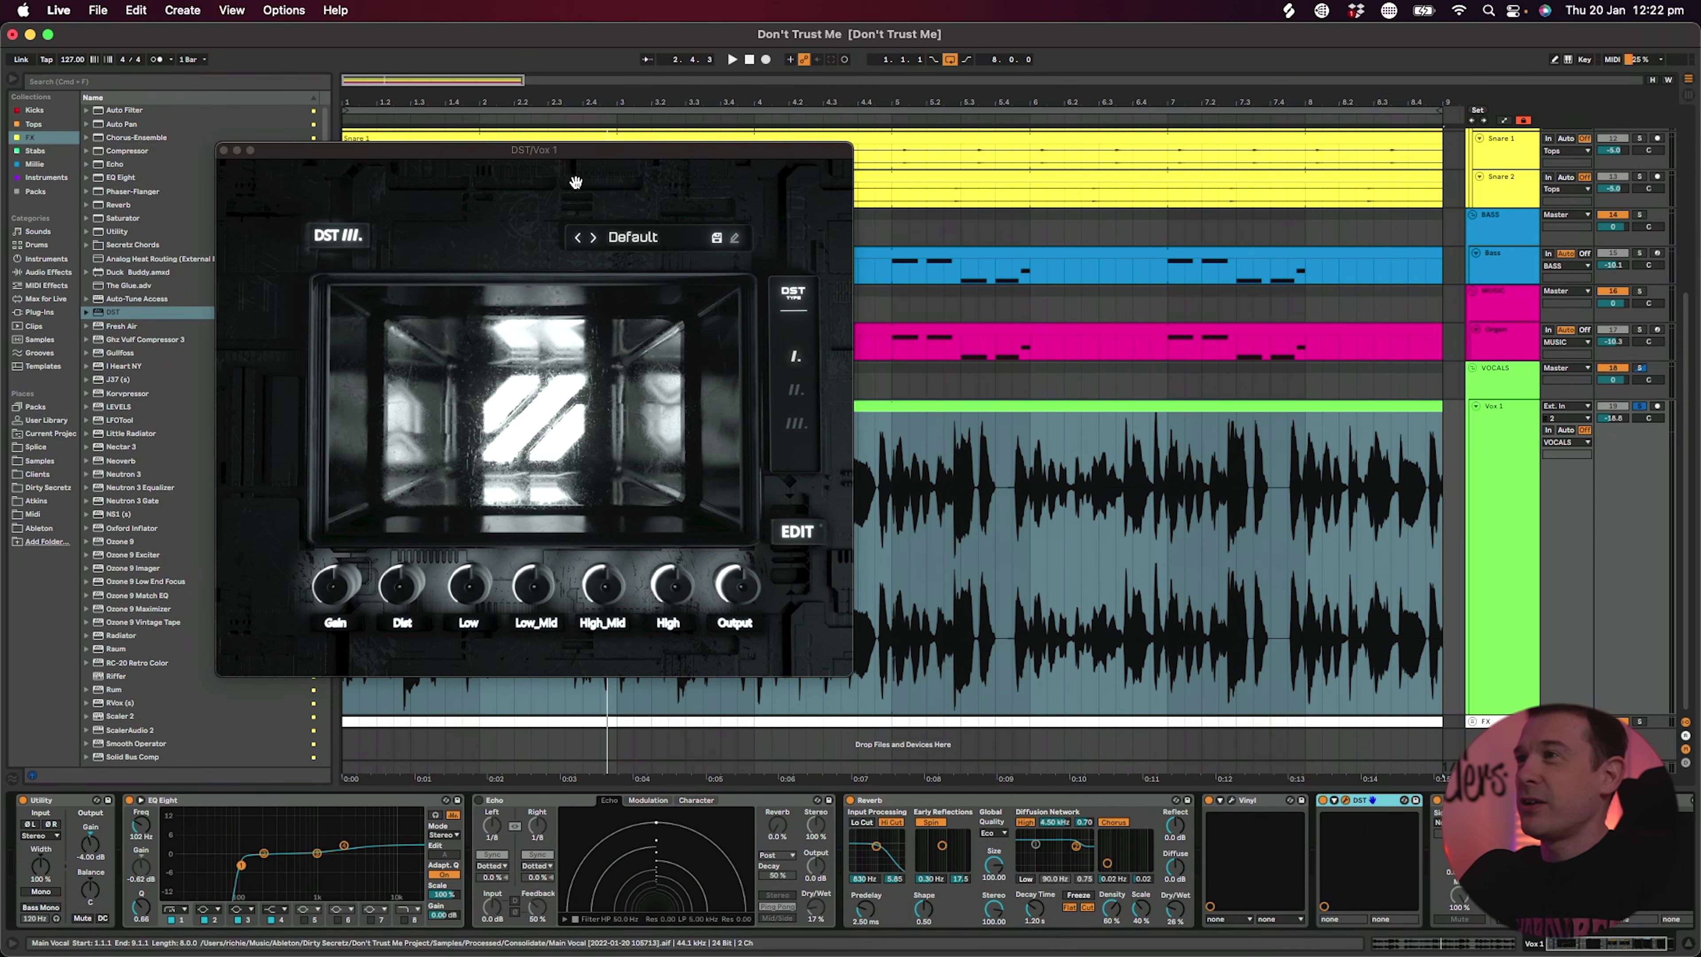
{"action": "left_click_drag", "start_coordinate": [562, 151], "coordinate": [663, 269]}
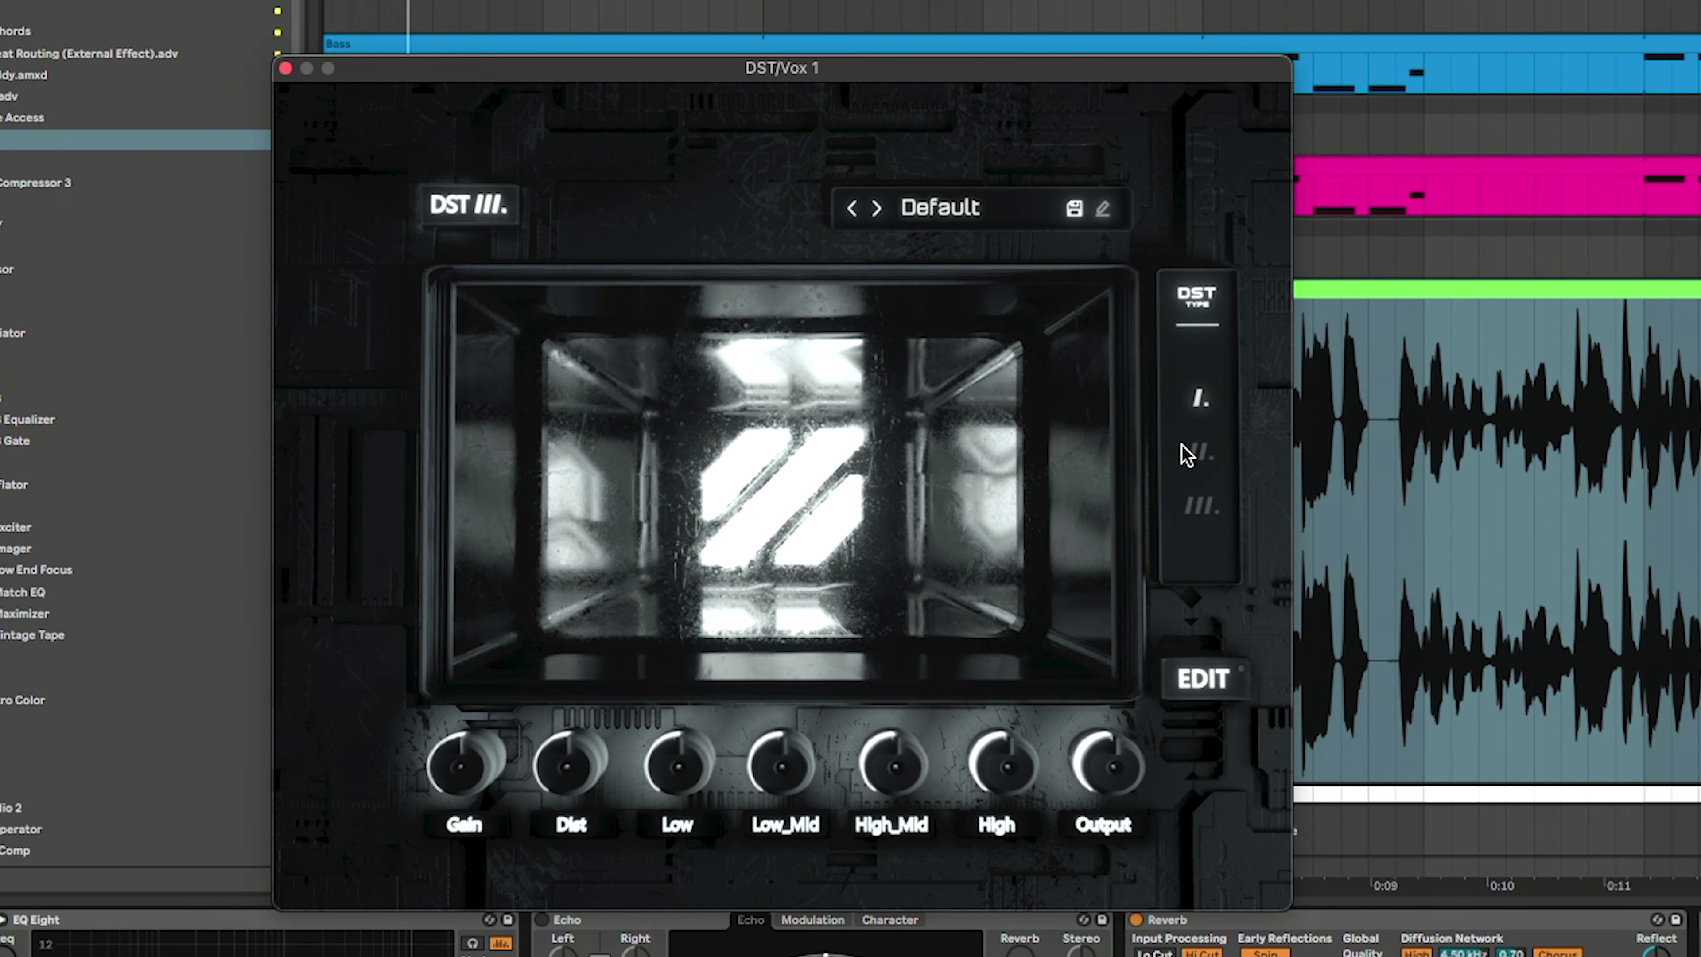
- Audition DST type III on the vocal, raising Dist to about 73%, lowering Output, nudging Low_Mid and comparing against the bypassed sound
{"action": "left_click", "coordinate": [1200, 462]}
{"action": "left_click", "coordinate": [1206, 517]}
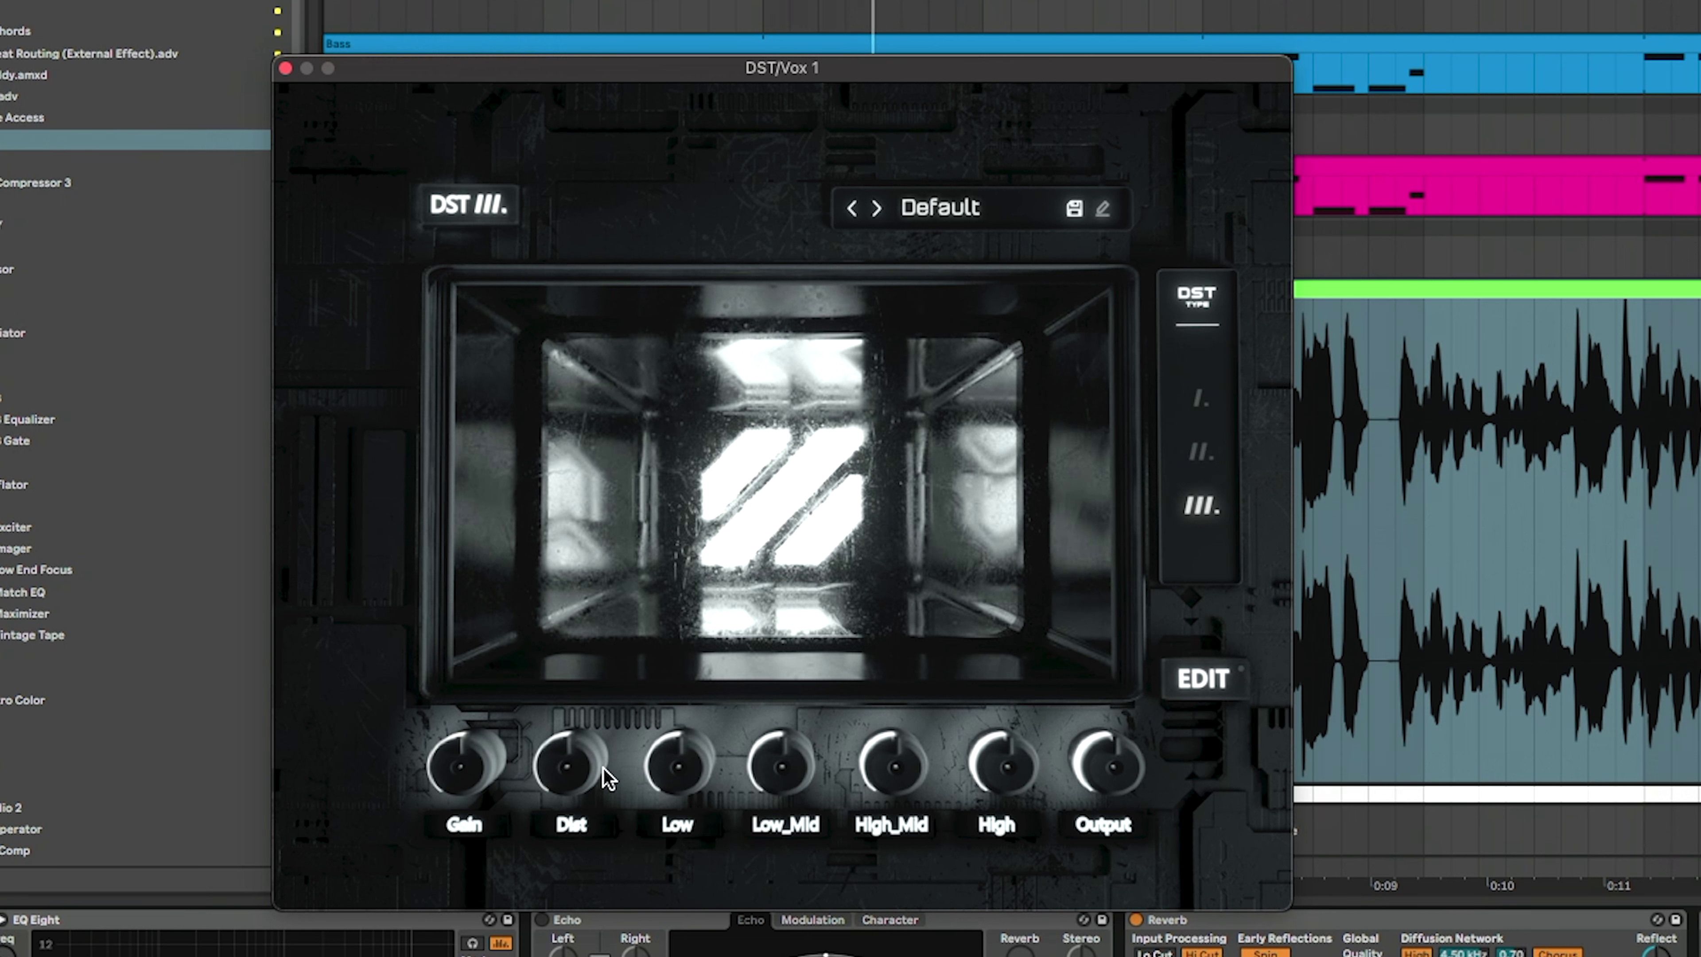
{"action": "left_click_drag", "start_coordinate": [569, 763], "coordinate": [580, 654]}
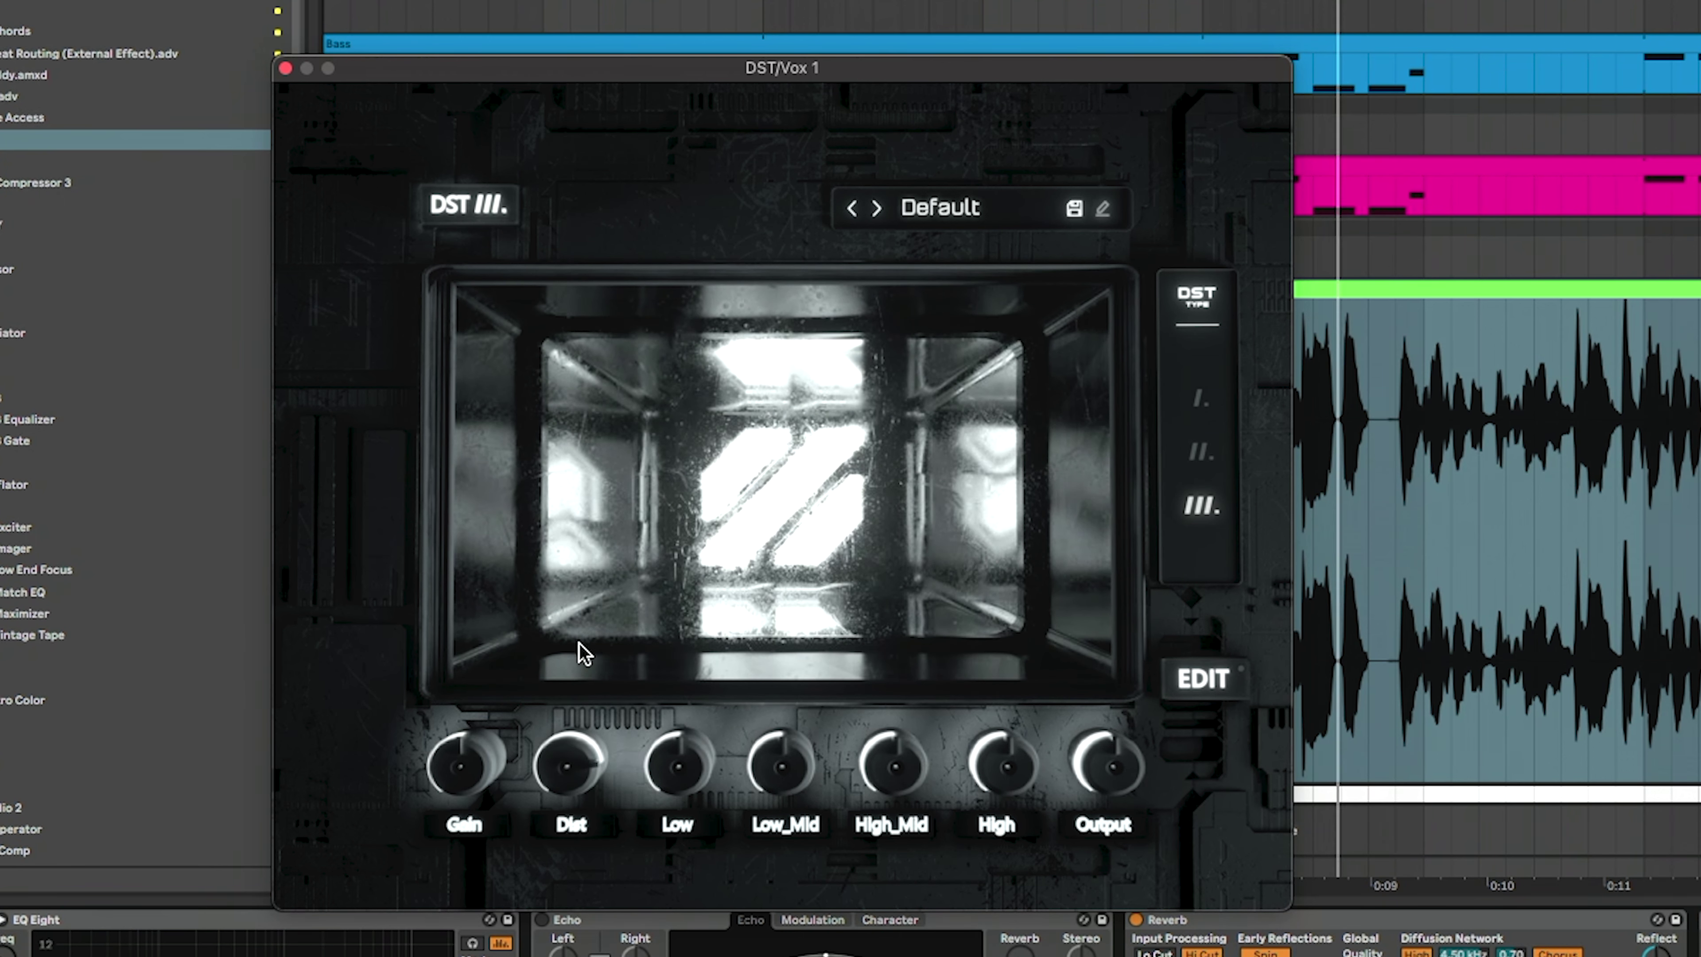
{"action": "left_click_drag", "start_coordinate": [1108, 767], "coordinate": [1112, 843]}
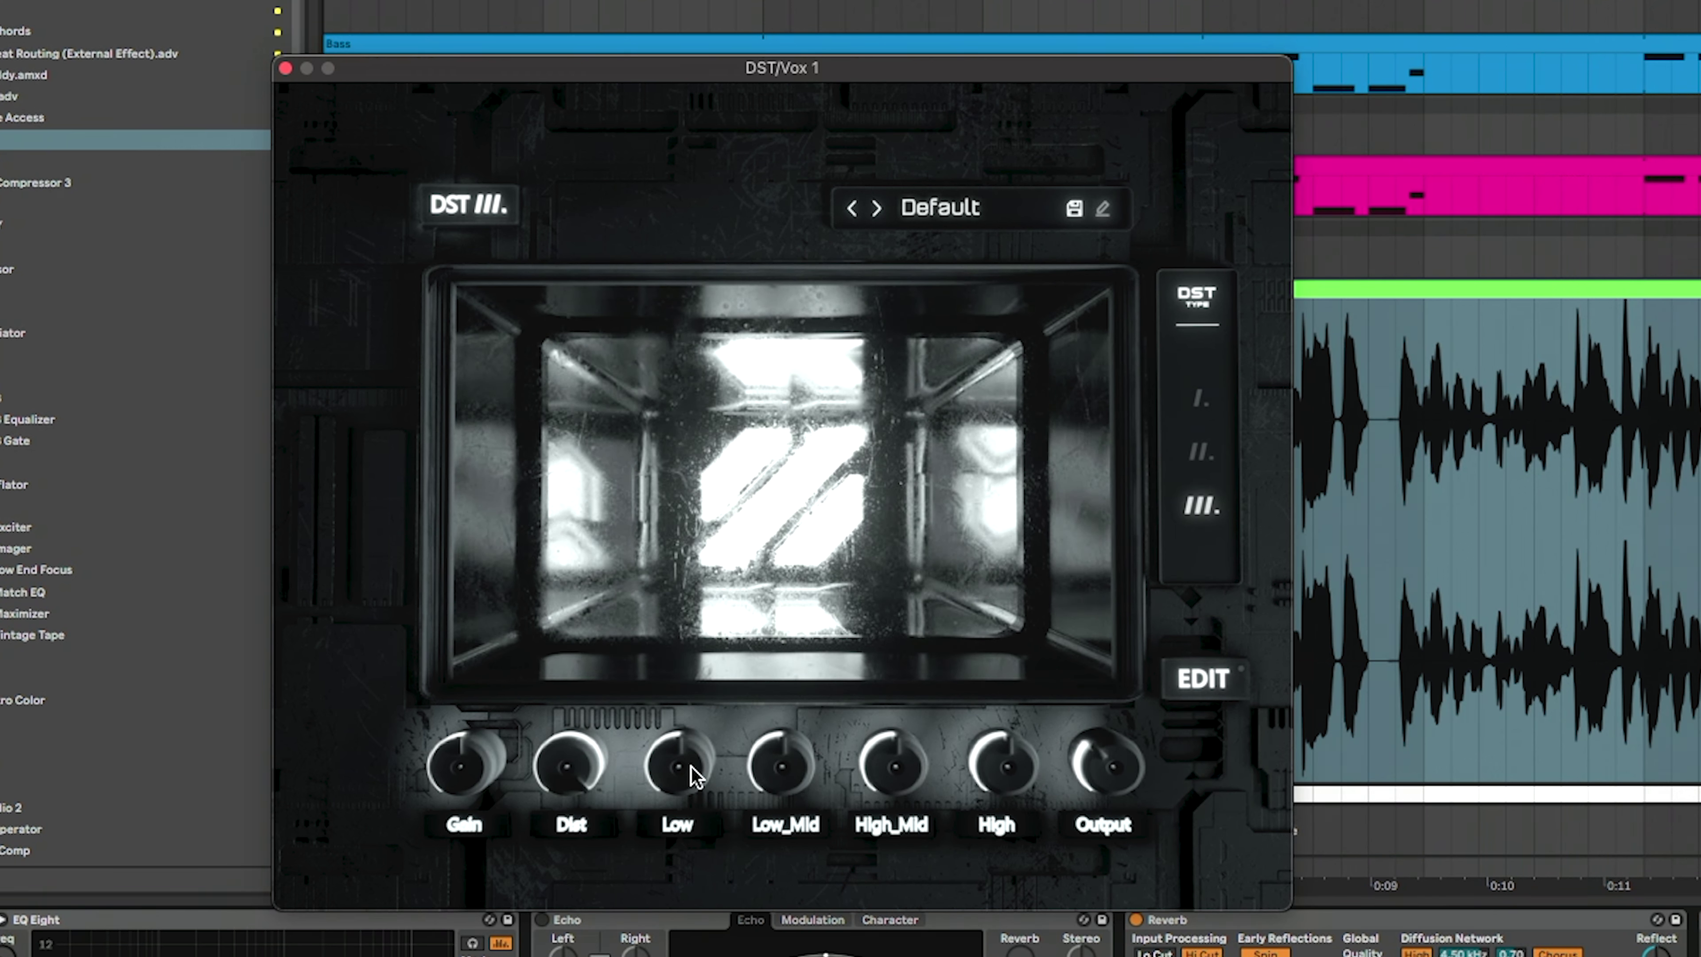
{"action": "mouse_move", "coordinate": [774, 771]}
{"action": "left_mouse_down"}
{"action": "mouse_move", "coordinate": [778, 646]}
{"action": "mouse_move", "coordinate": [779, 764]}
{"action": "left_mouse_up"}
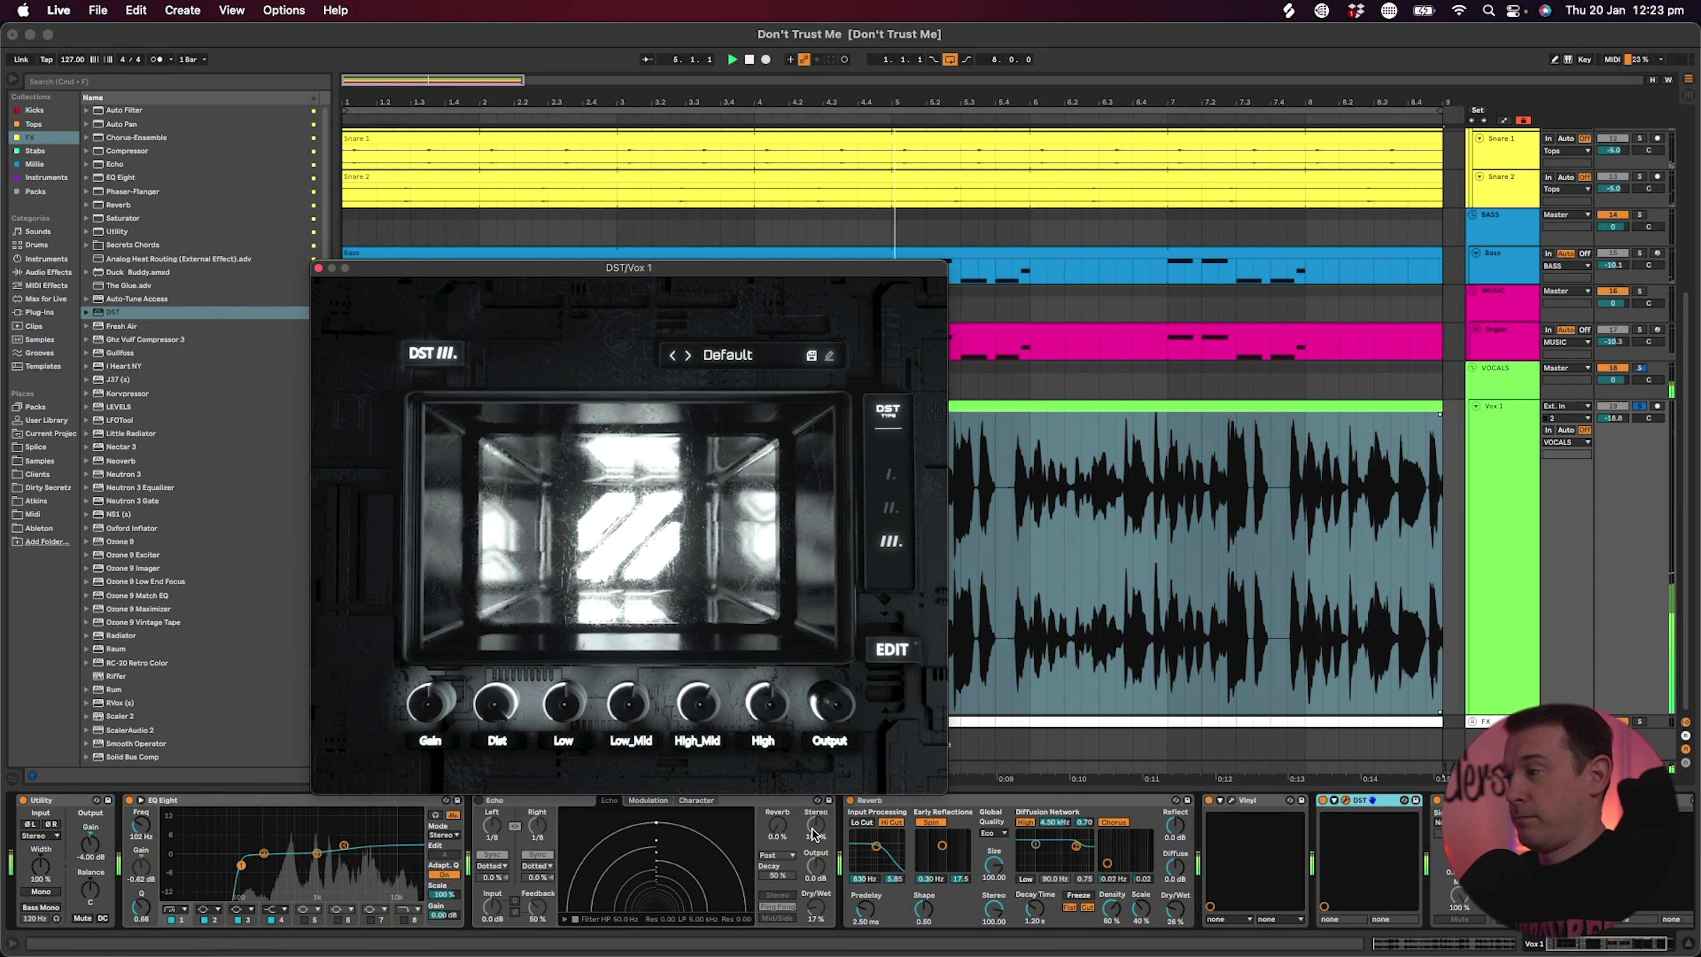
{"action": "left_click", "coordinate": [1324, 804]}
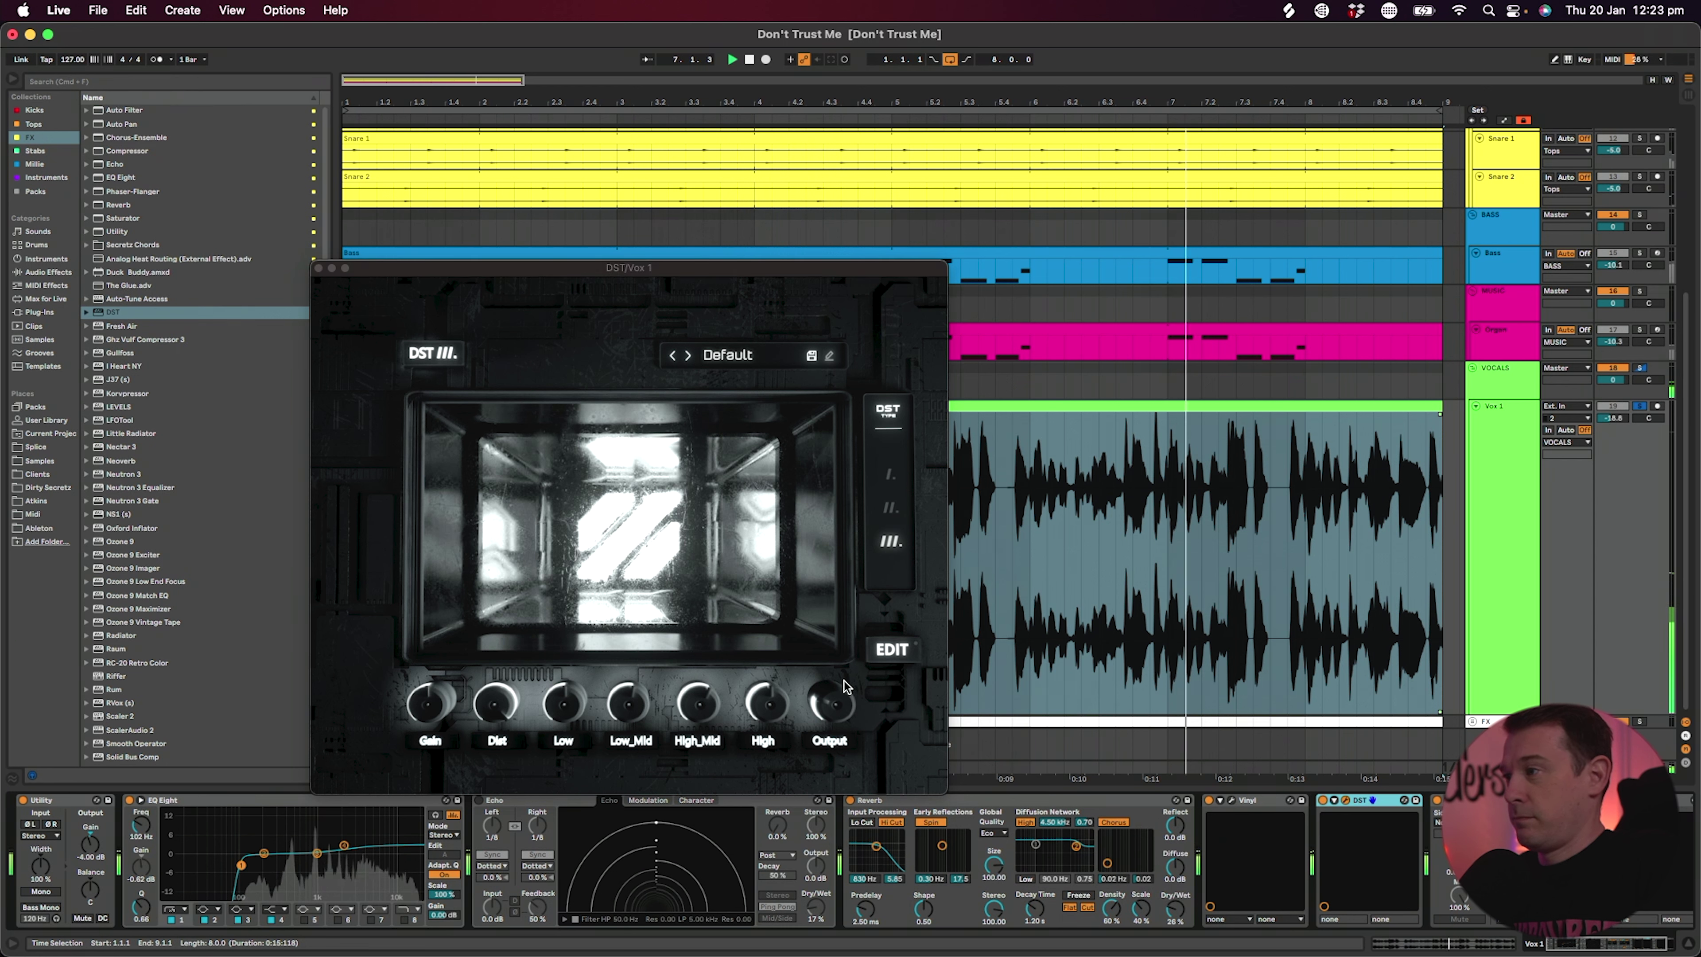
- Switch DST to type II and, in the band editor, raise the High_Mid band to +5.2 dB and widen both its crossovers
{"action": "left_click", "coordinate": [897, 514]}
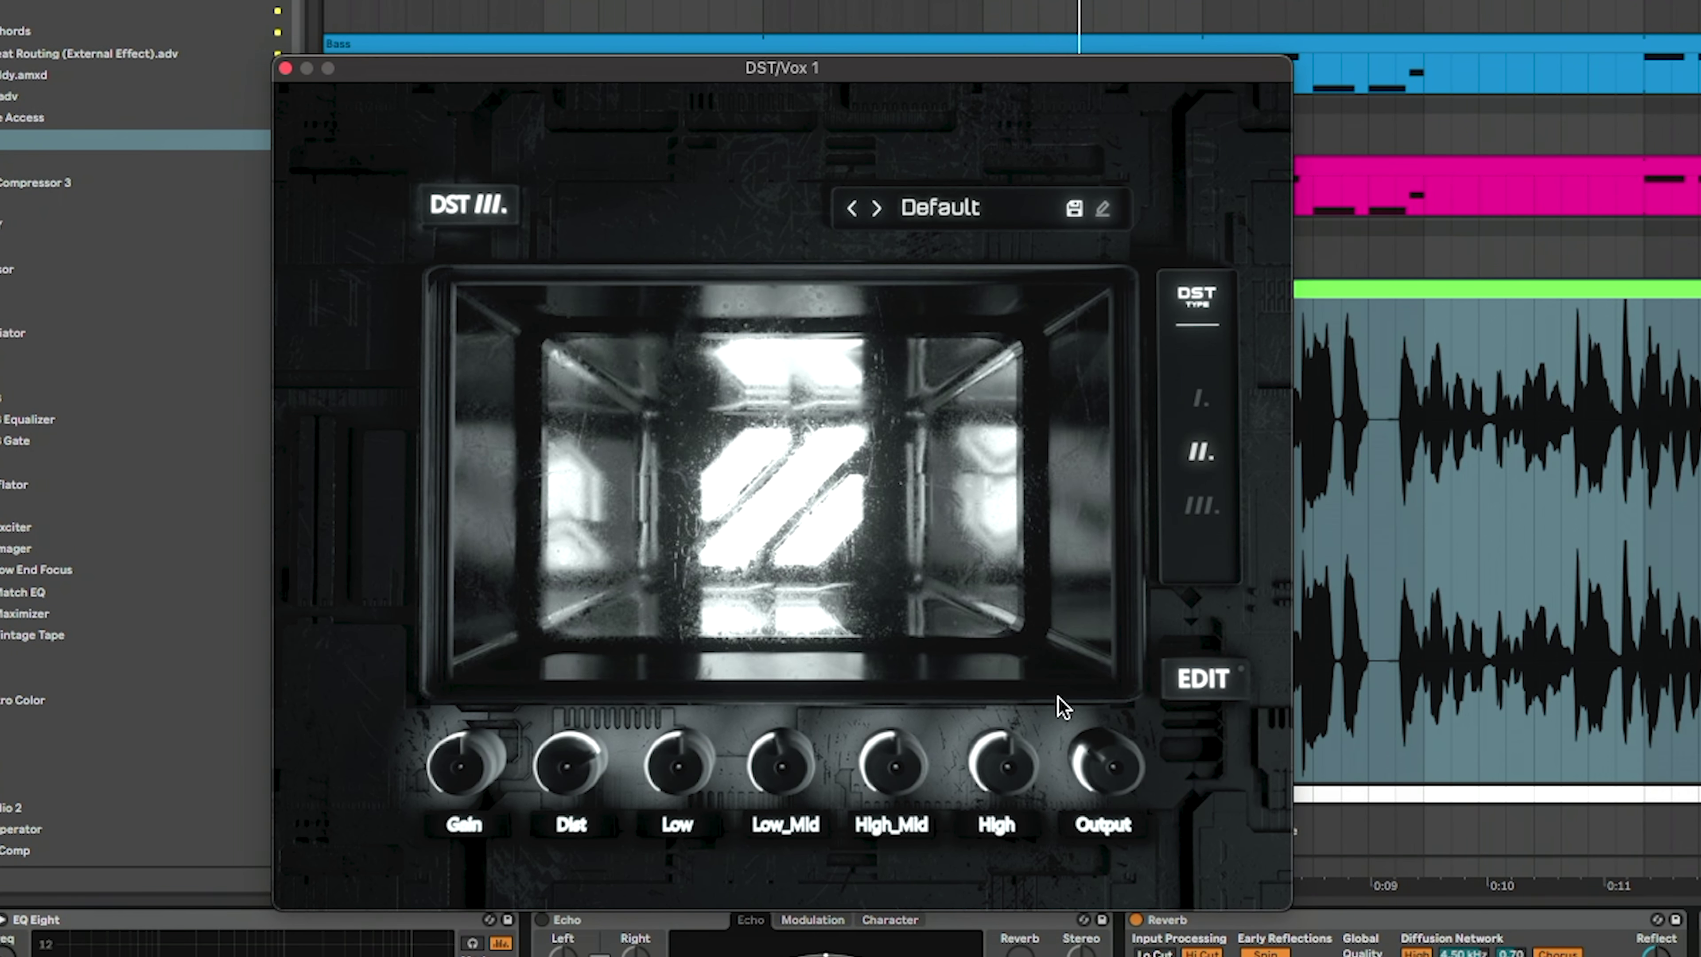
{"action": "left_click", "coordinate": [1185, 682]}
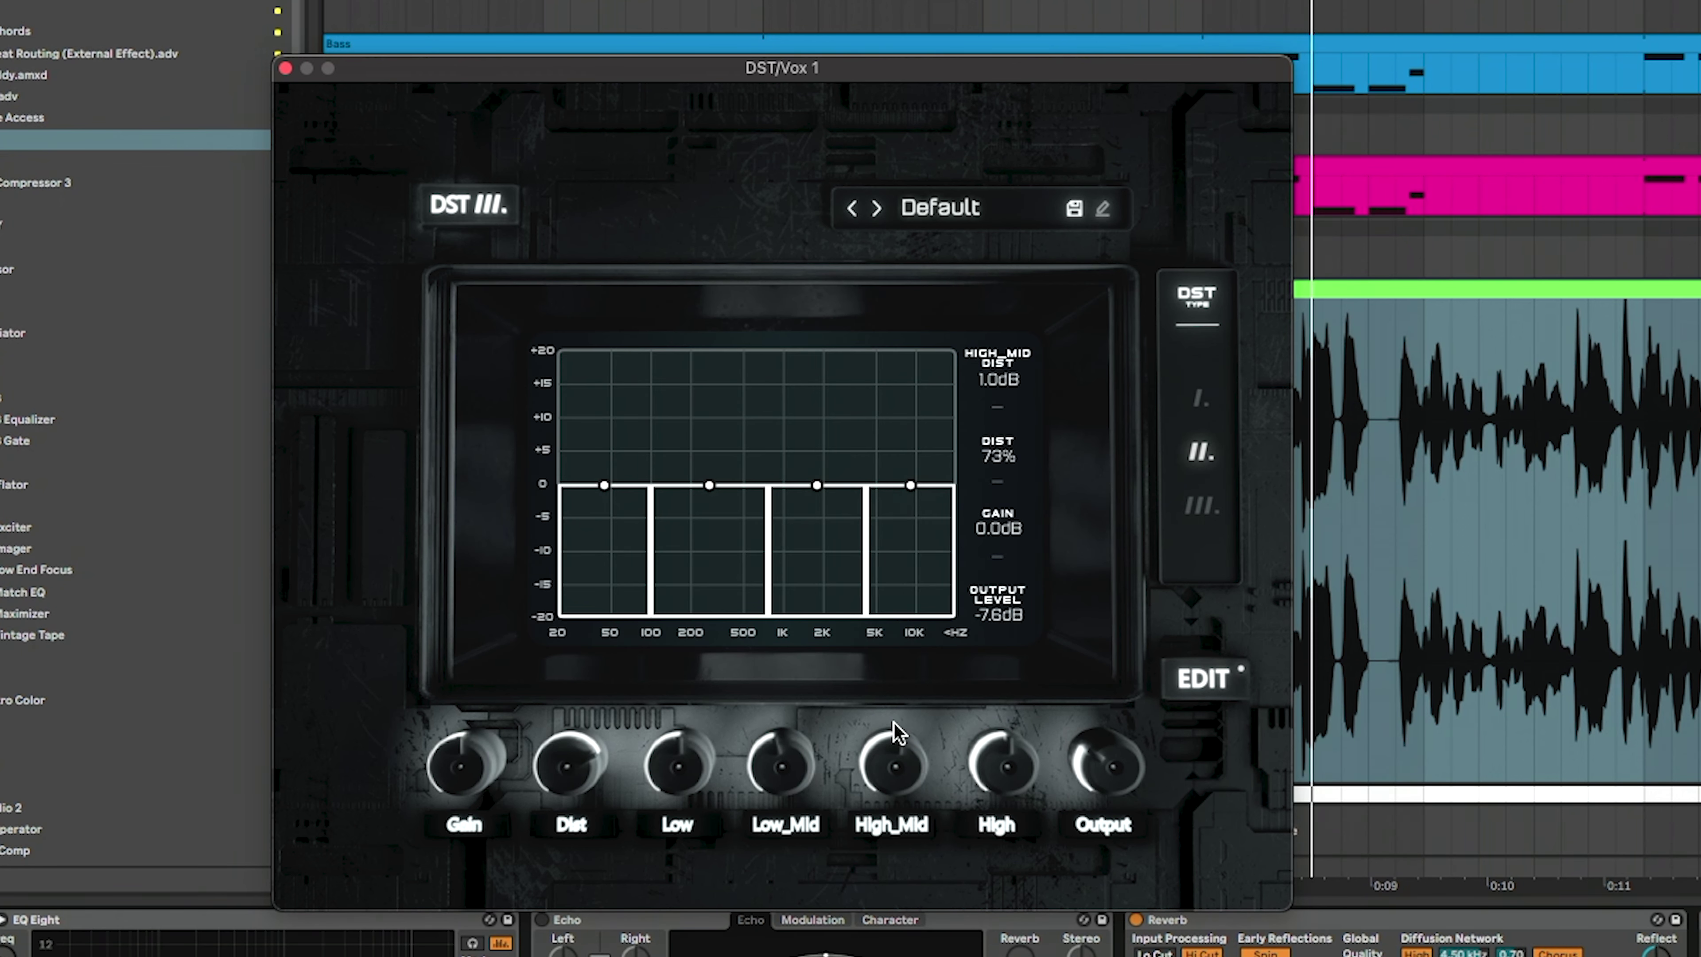
{"action": "mouse_move", "coordinate": [817, 483]}
{"action": "left_mouse_down"}
{"action": "mouse_move", "coordinate": [816, 410]}
{"action": "mouse_move", "coordinate": [817, 450]}
{"action": "left_mouse_up"}
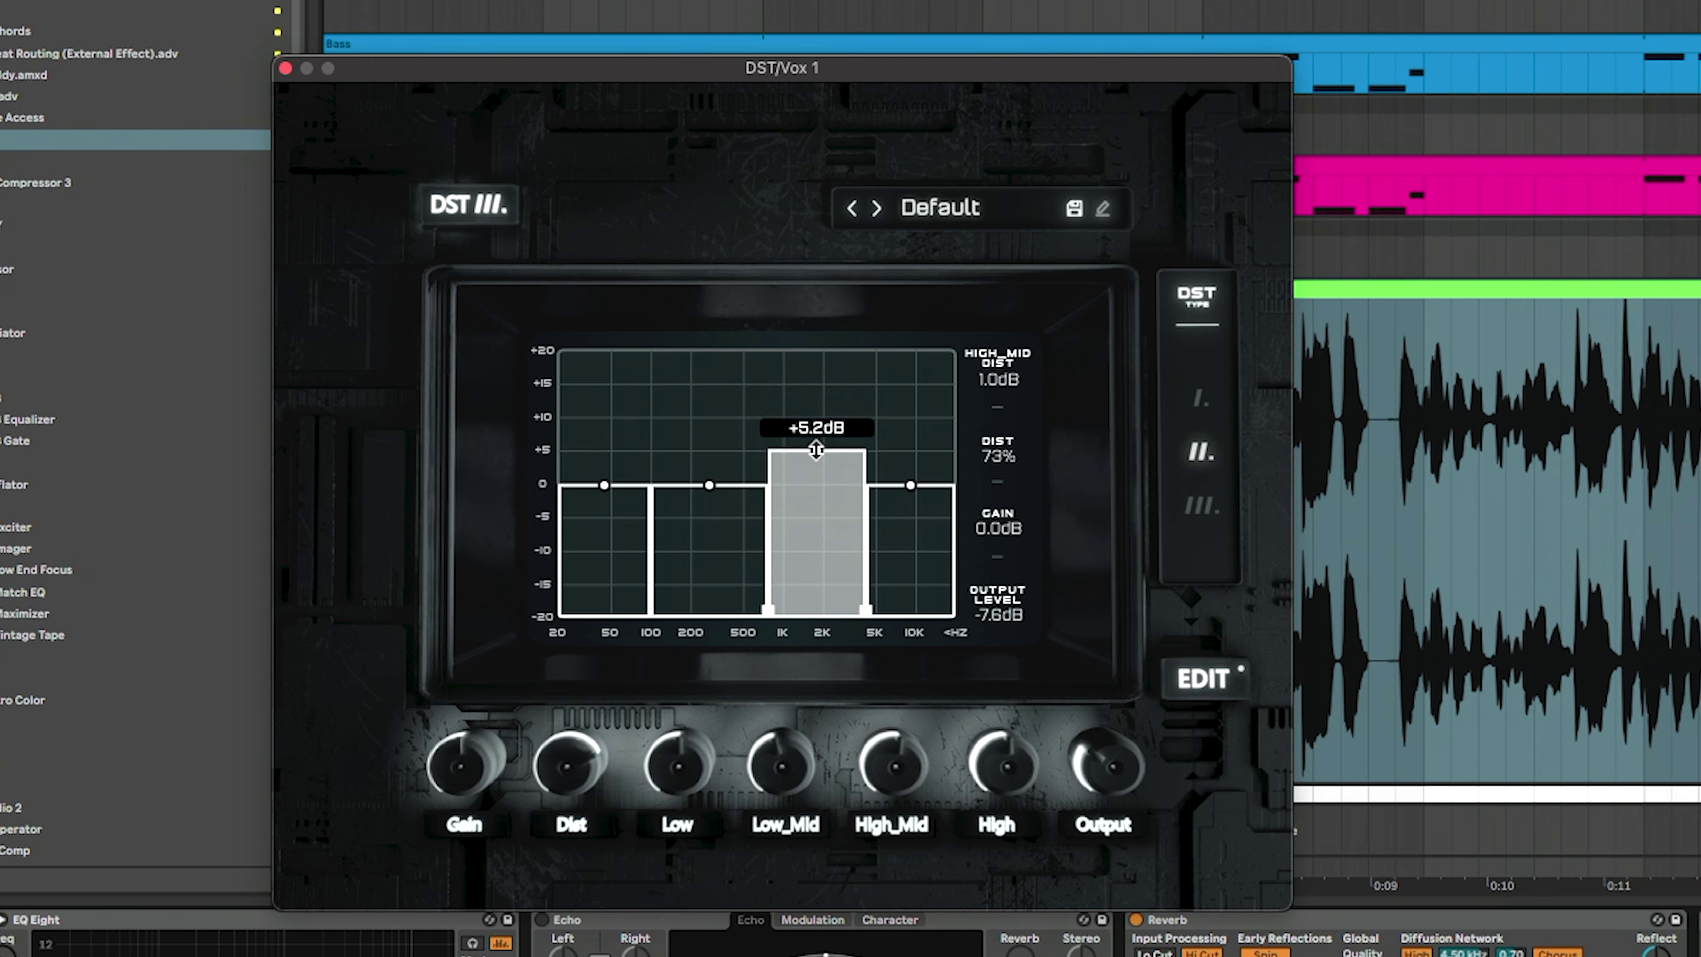
{"action": "left_click_drag", "start_coordinate": [769, 504], "coordinate": [749, 503]}
{"action": "mouse_move", "coordinate": [862, 477]}
{"action": "left_mouse_down"}
{"action": "mouse_move", "coordinate": [810, 477]}
{"action": "mouse_move", "coordinate": [770, 420]}
{"action": "mouse_move", "coordinate": [770, 503]}
{"action": "mouse_move", "coordinate": [880, 487]}
{"action": "mouse_move", "coordinate": [877, 447]}
{"action": "mouse_move", "coordinate": [815, 486]}
{"action": "mouse_move", "coordinate": [894, 471]}
{"action": "left_mouse_up"}
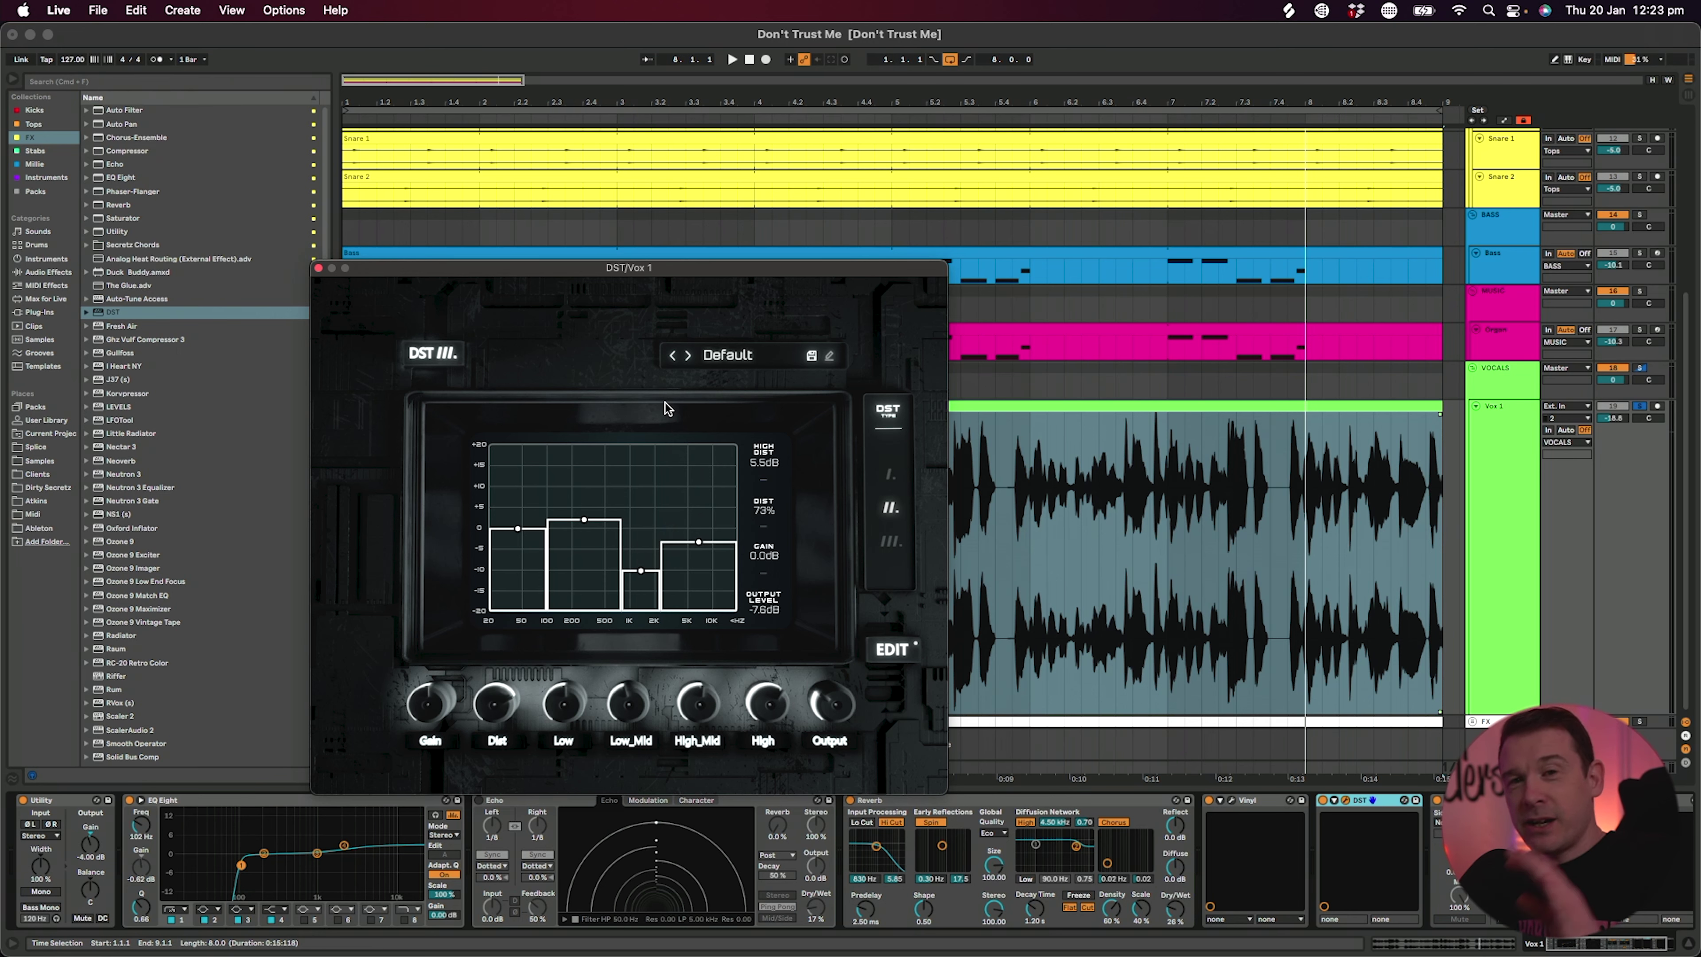